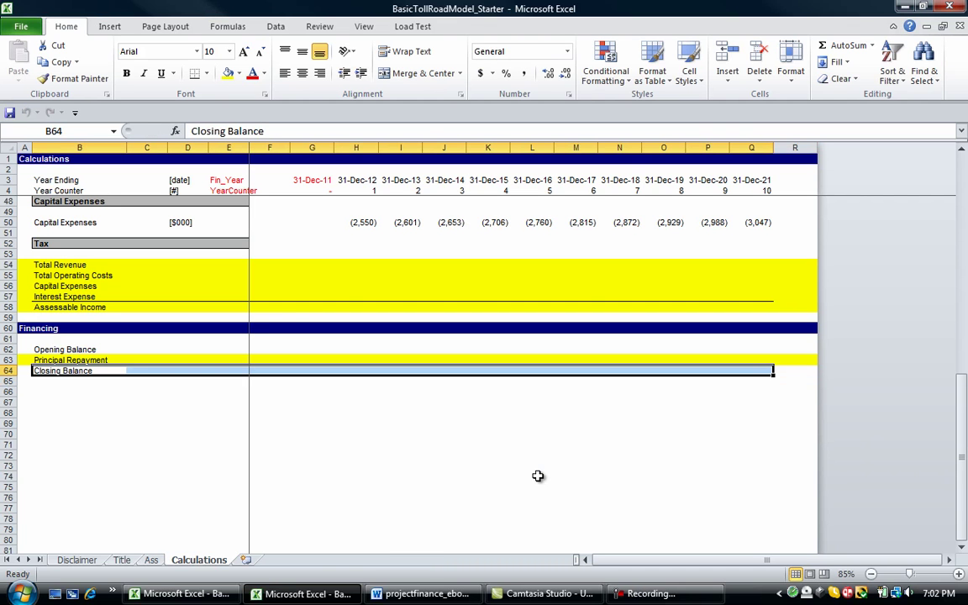
- Fill first-period Closing Balance cell G64 yellow, then change it to grey
key("Up")
key("Up")
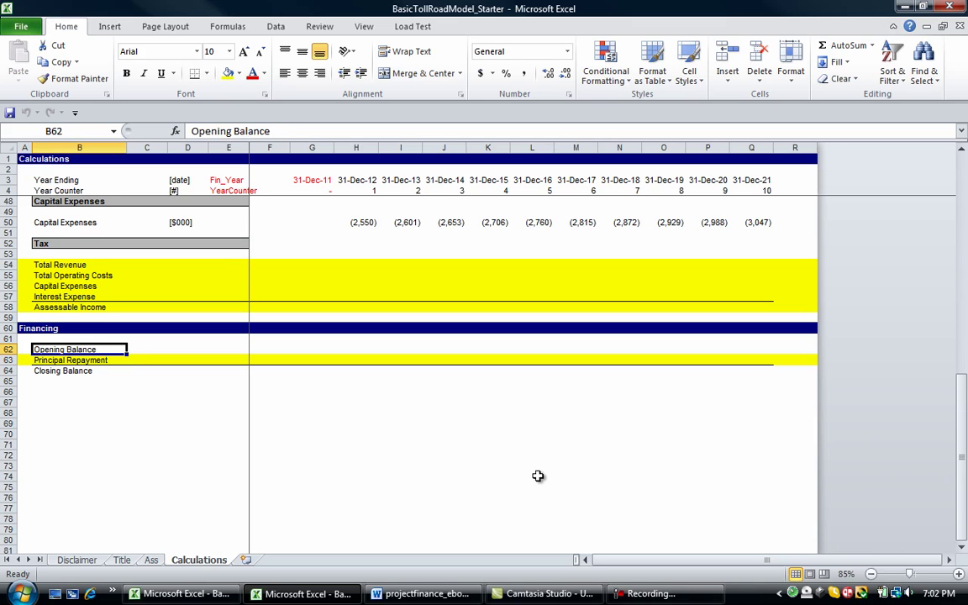
key("Down")
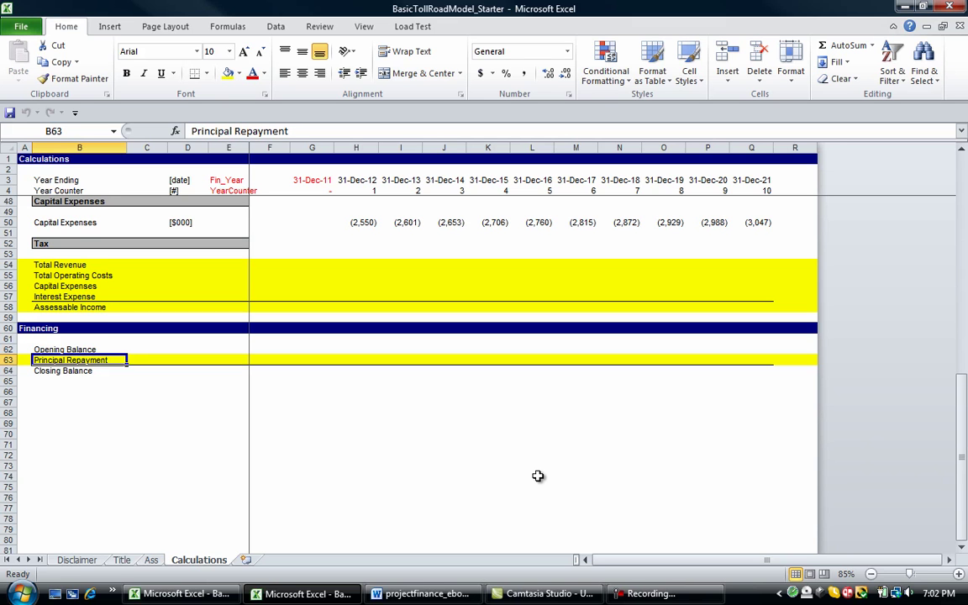
key("Down")
key("Down")
key("Down")
key("Down")
key("Down")
key("Down")
key("Down")
key("Down")
key("Down")
key("Down")
key("Down")
key("Down")
key("Down")
key("Down")
key("Down")
key("Down")
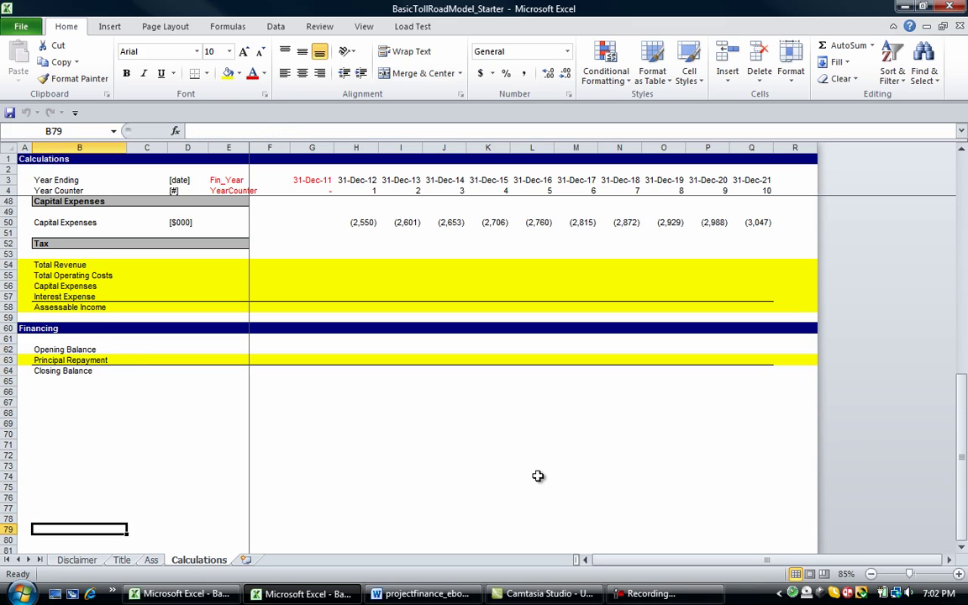
key("Up")
key("Up")
key("Up")
key("Up")
key("Up")
key("Up")
key("Up")
key("Up")
key("Up")
key("Up")
key("Up")
key("Up")
key("Up")
key("Up")
key("Up")
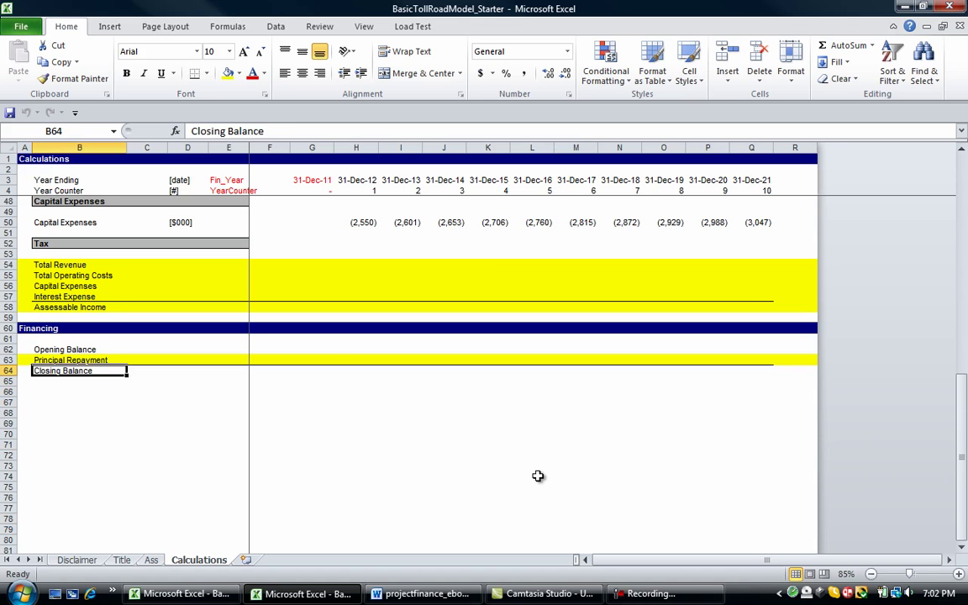
key("Up")
key("Up")
key("Right")
key("Right")
key("Right")
key("Right")
key("Right")
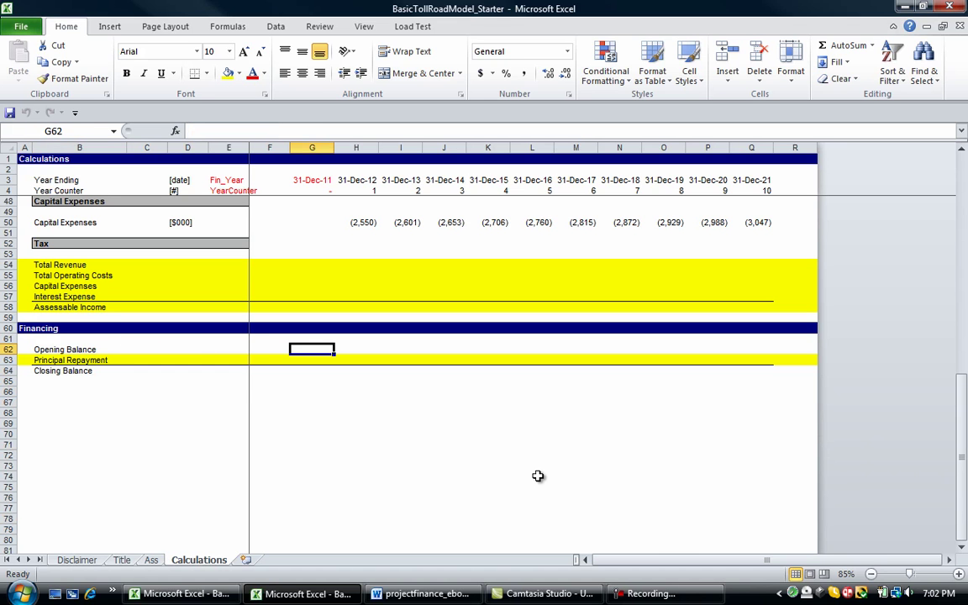
key("Down")
key("Down")
key("F4")
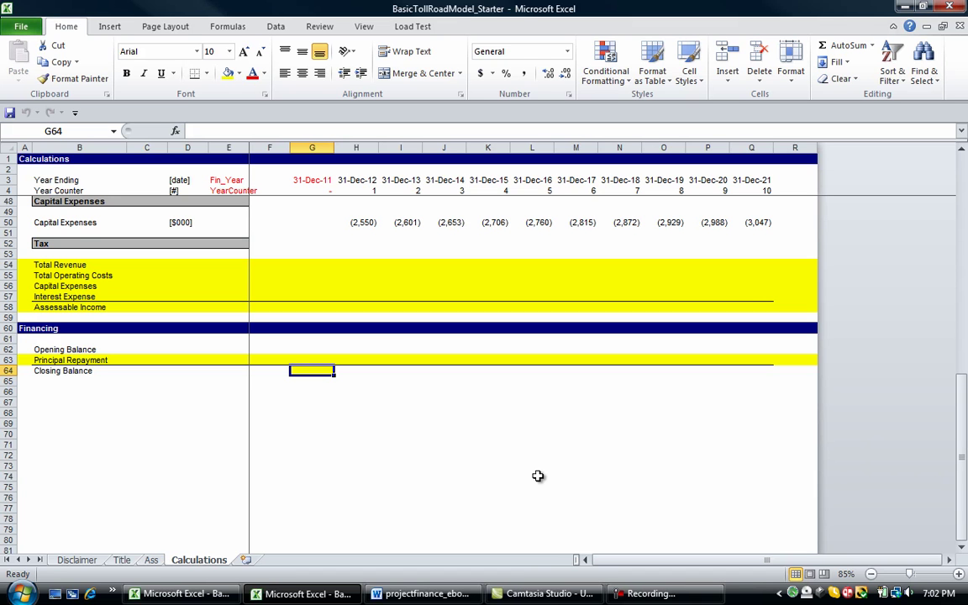
key("F4")
key("Up")
key("Up")
- Link opening balance H62 to the prior closing balance with =G64
key("Right")
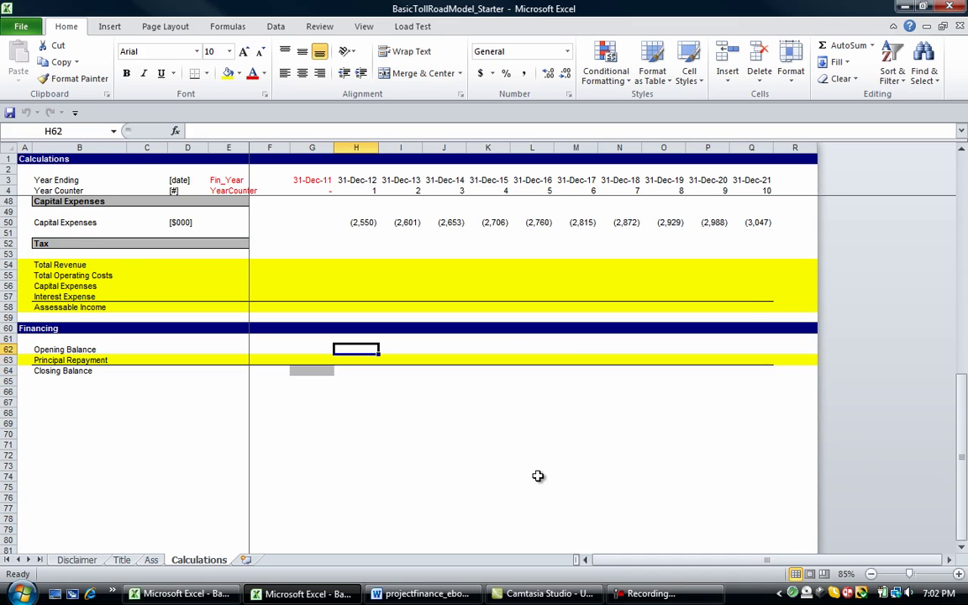
type("=")
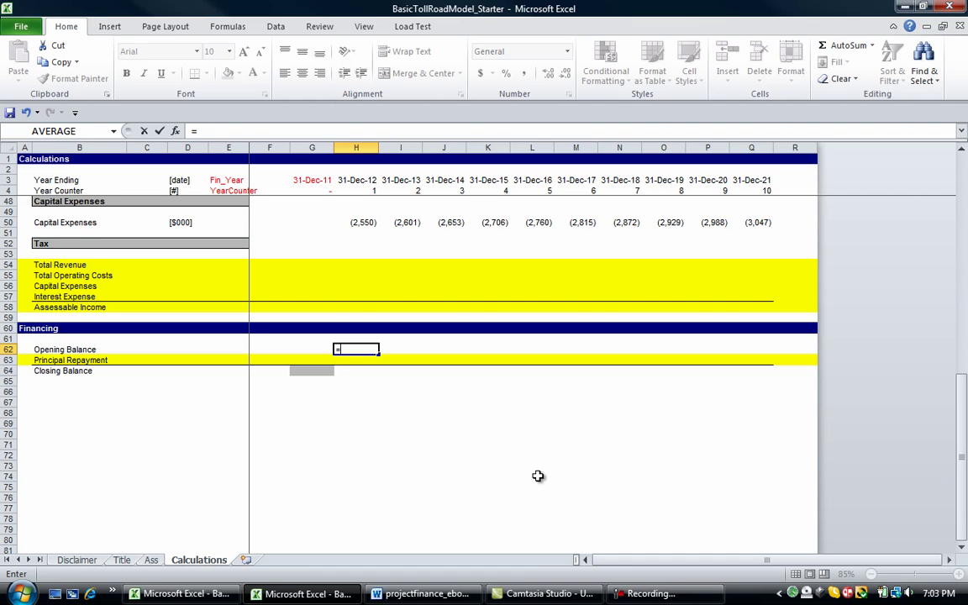
key("Left")
key("Down")
key("Down")
key("Return")
key("Down")
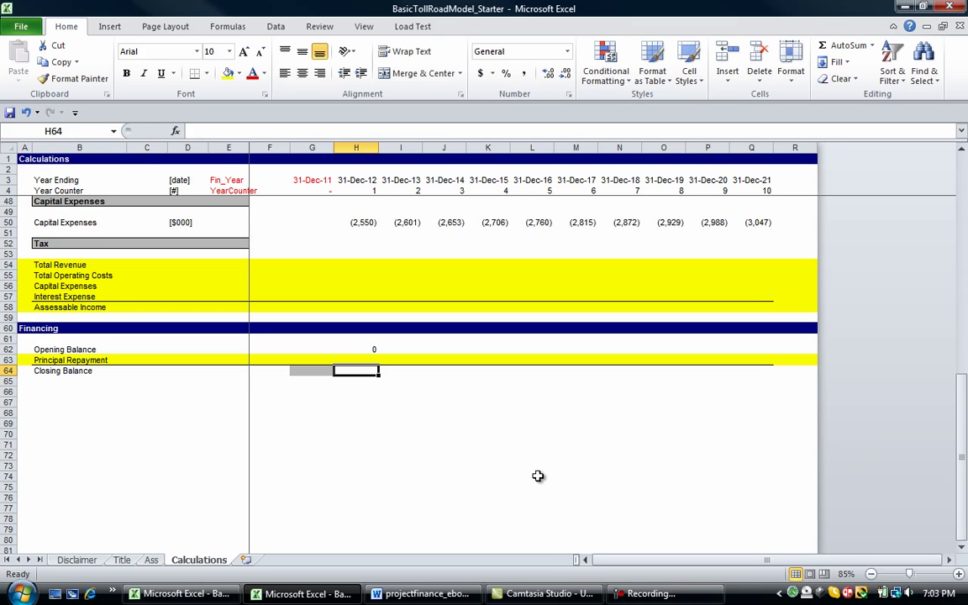
- Sum H62:H63 into H64, copy H62:H64 across to column Q, and show zeros as dashes
key("alt")
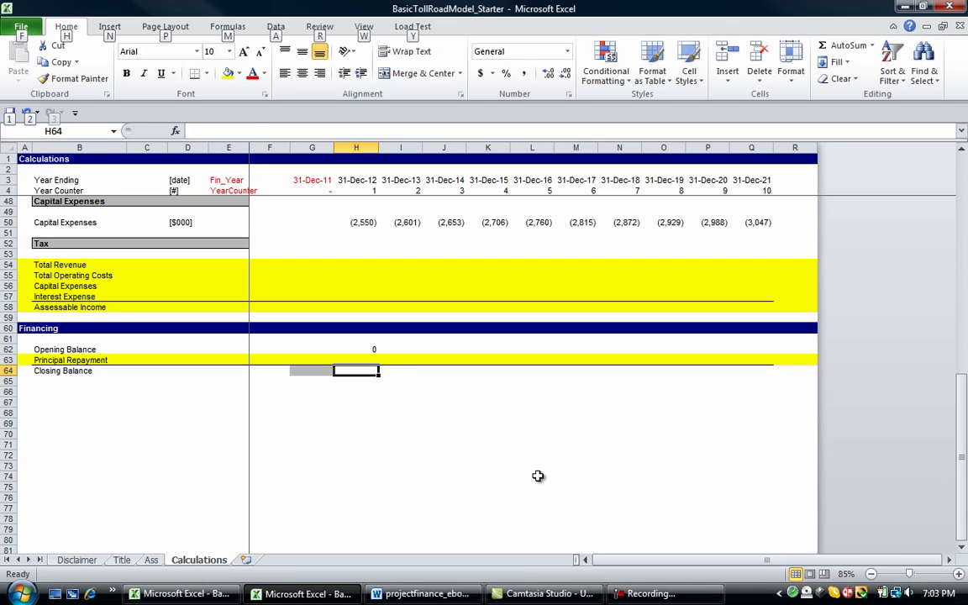
key("alt+equal")
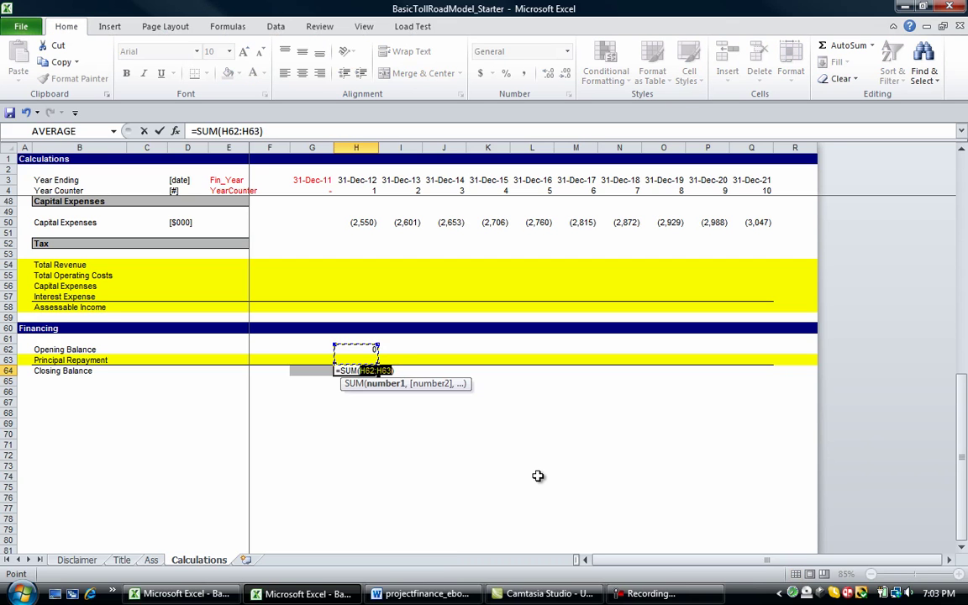
key("alt+equal")
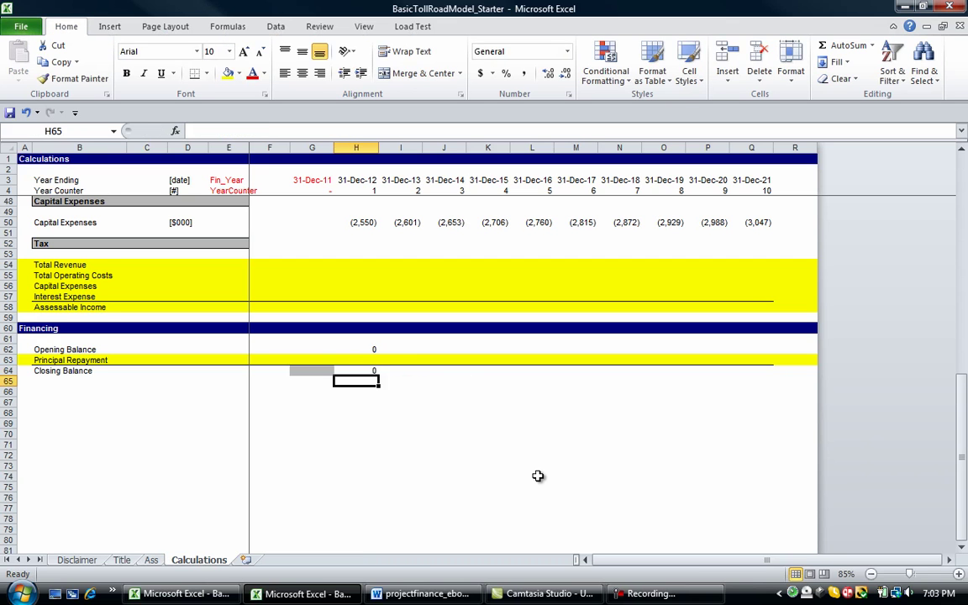
key("shift+Up")
key("shift+Up")
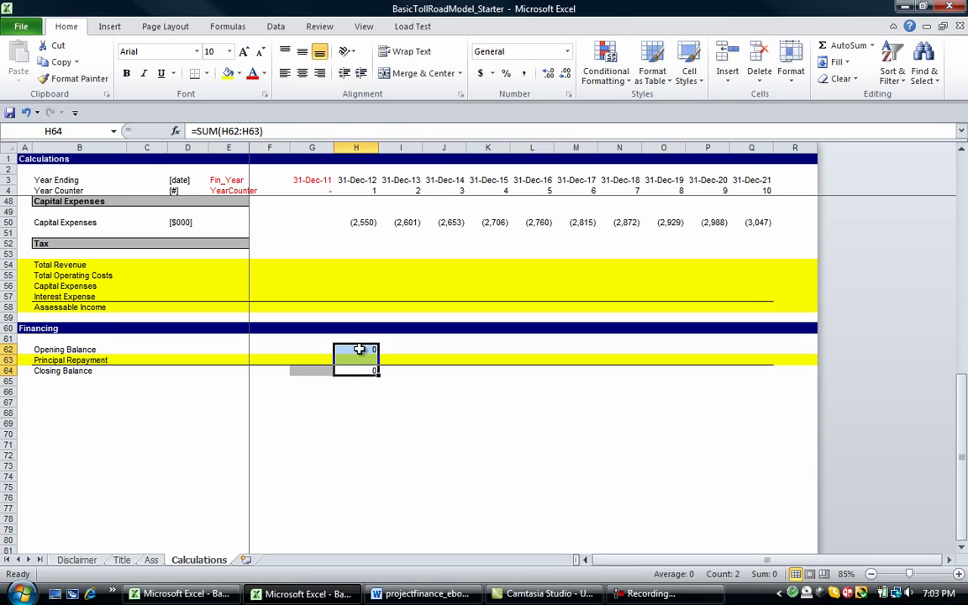
left_click_drag(378, 375, 765, 408)
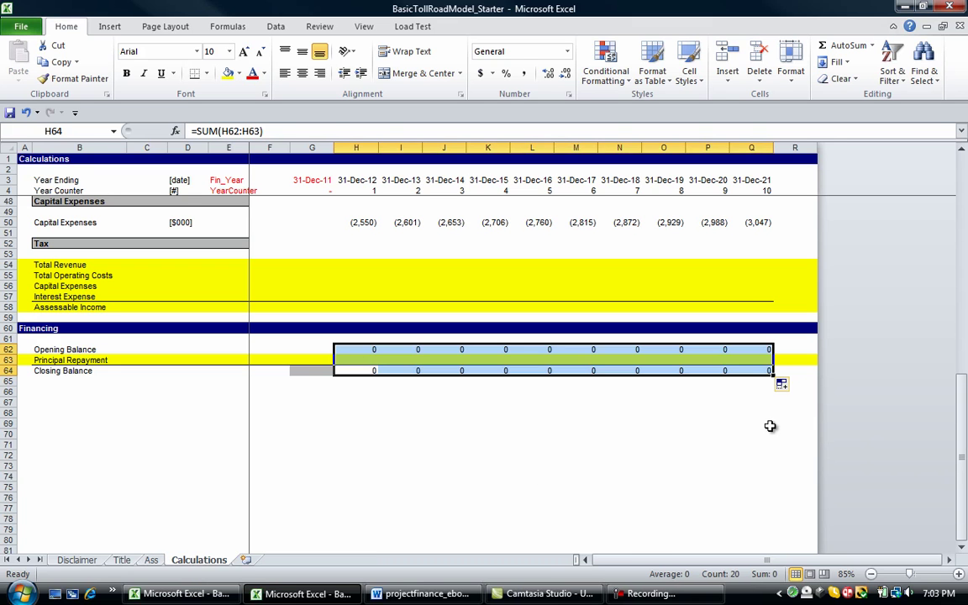
key("ctrl+shift+n")
- Link Closing Balance G64 to the TotalDebt input on the Ass sheet
key("Left")
key("Left")
key("Left")
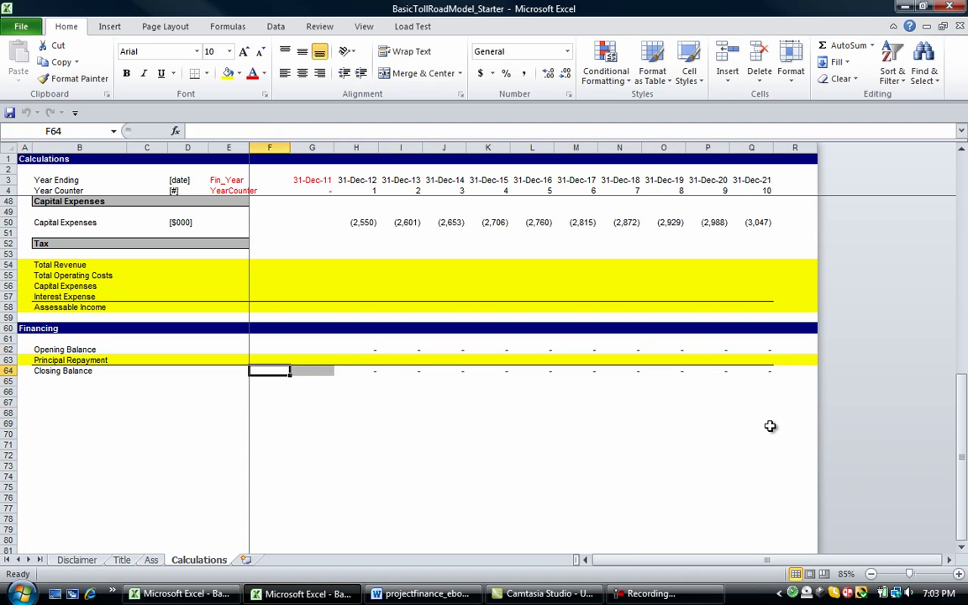
key("Left")
key("Right")
key("Right")
key("Right")
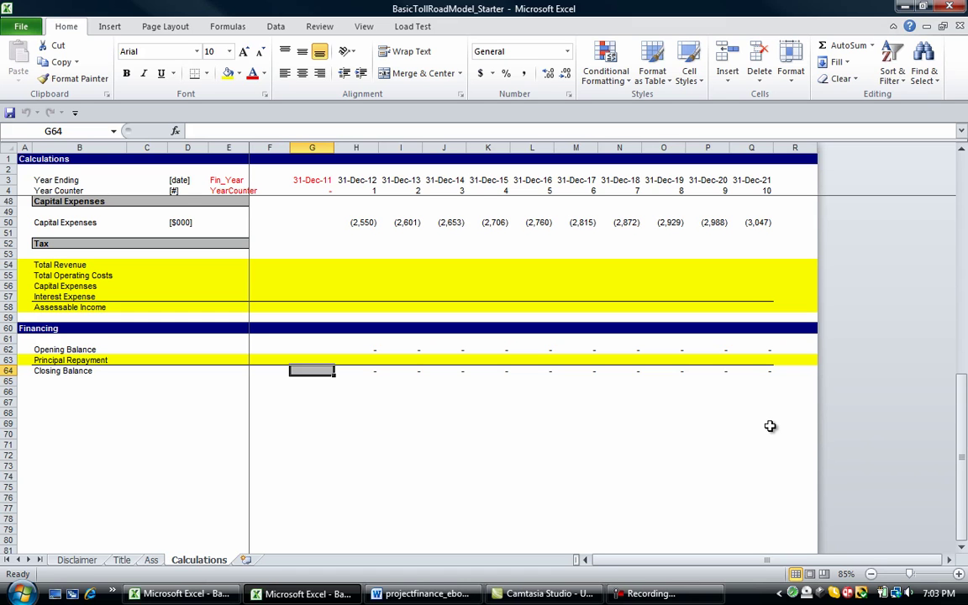
type("=")
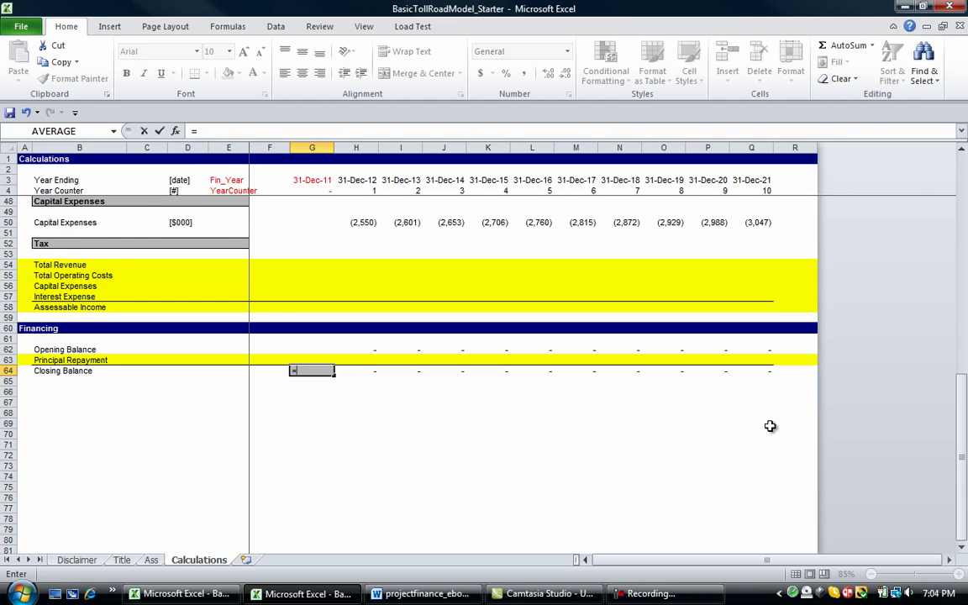
key("ctrl+Page_Up")
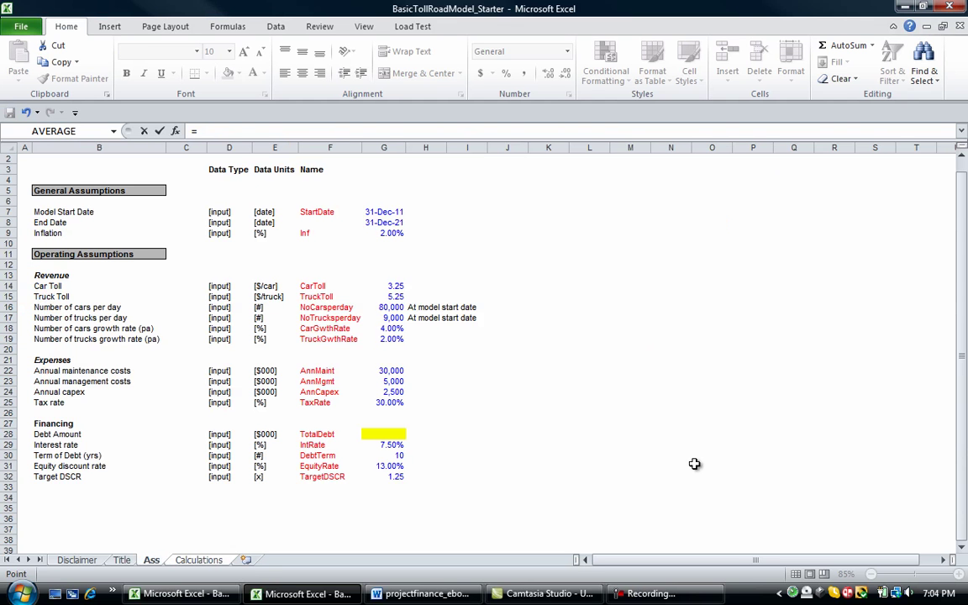
left_click(392, 434)
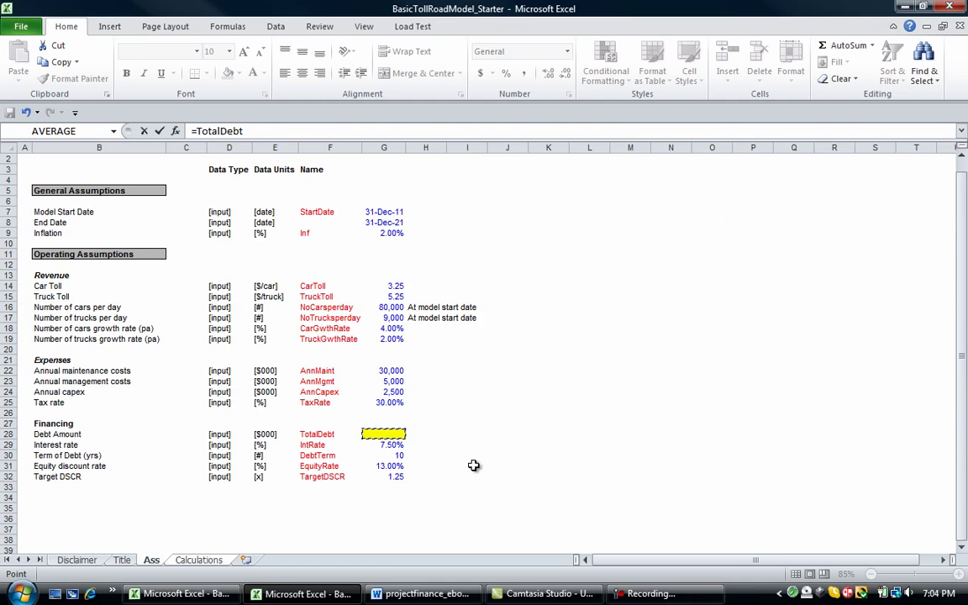
key("Return")
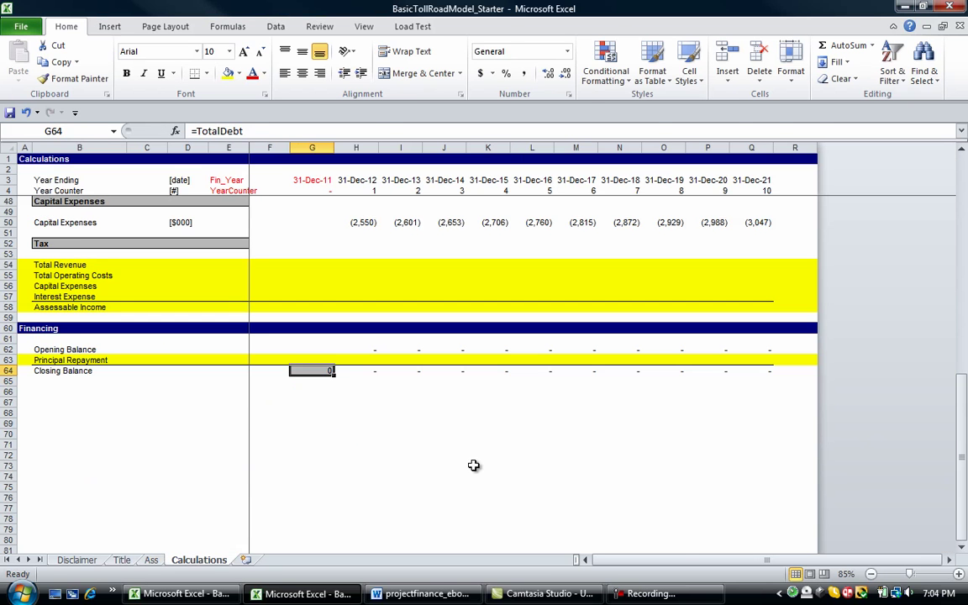
- Enter a test Debt Amount of 500 in Ass cell G28
key("ctrl+Page_Up")
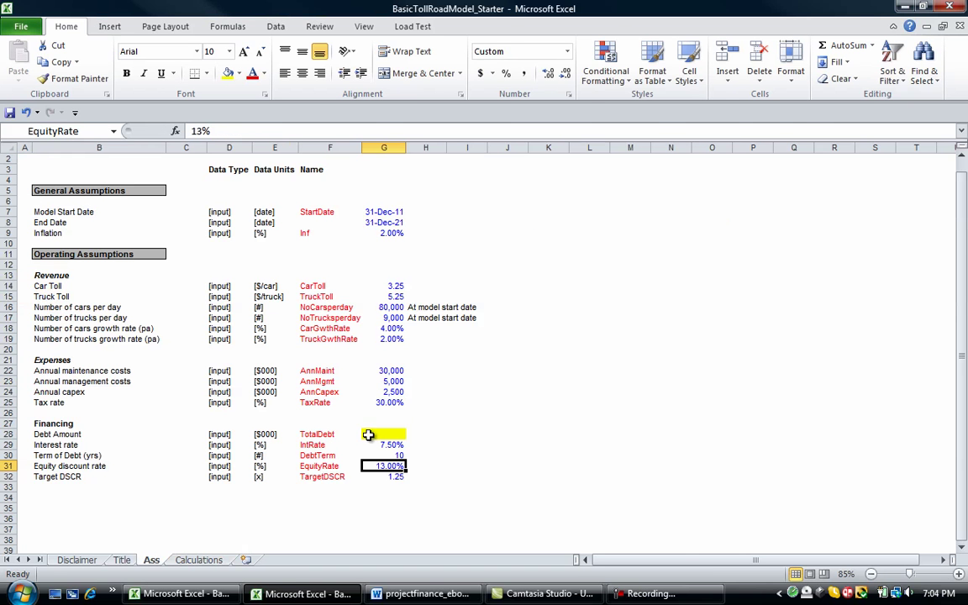
left_click(388, 434)
type("500")
key("Return")
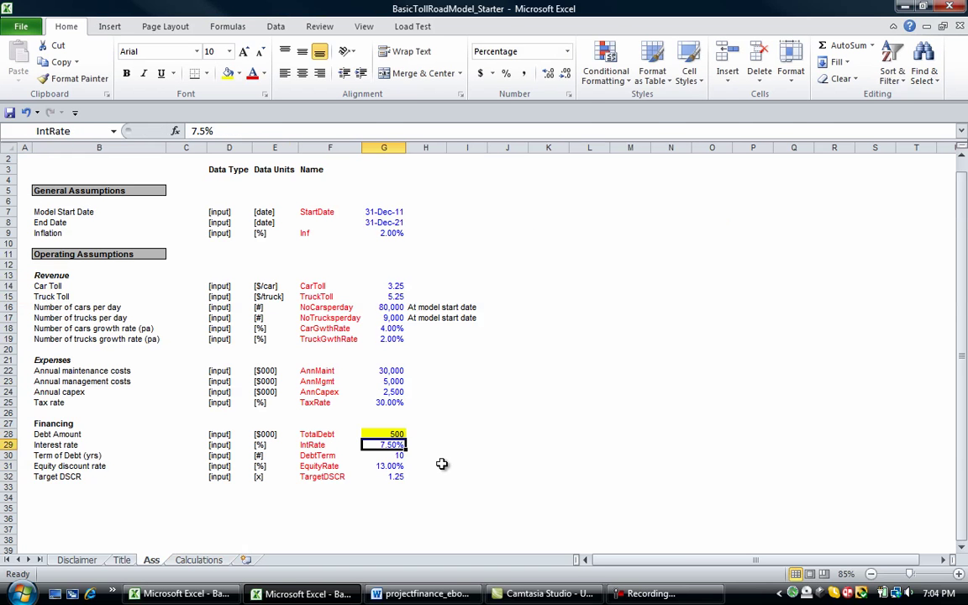
- Check that the Financing opening and closing balance formulas reflect the 500 debt
key("ctrl+Page_Down")
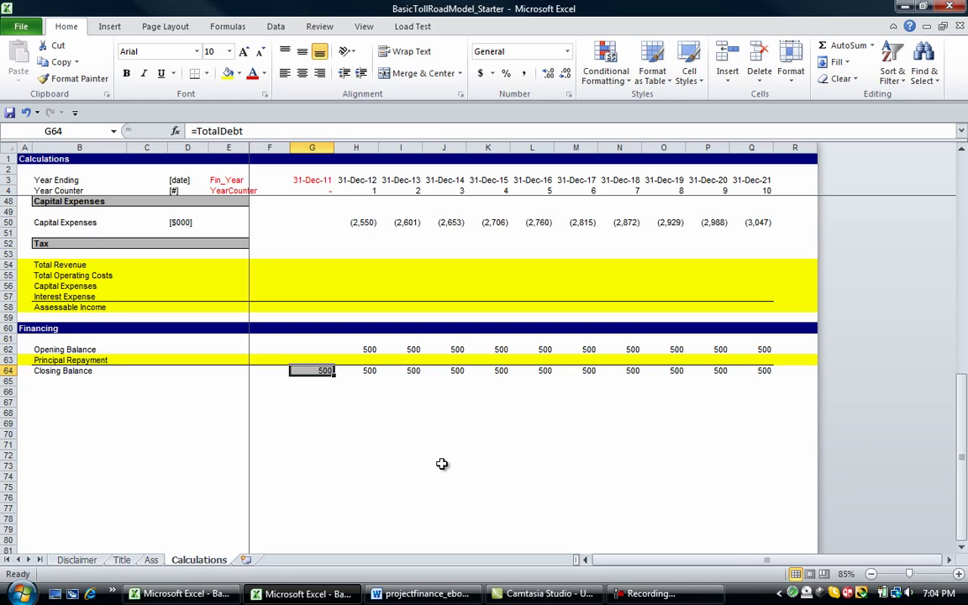
key("Left")
key("Right")
key("Right")
key("Right")
key("Right")
key("Up")
key("Up")
key("Left")
key("Right")
key("Right")
key("Right")
key("Right")
key("Right")
key("Down")
key("Left")
key("Down")
key("Up")
key("Left")
key("Left")
key("Left")
key("Down")
key("Left")
key("Left")
key("Left")
- Reset the Debt Amount to 0 and show G64's zero as a dash
key("ctrl+bracketleft")
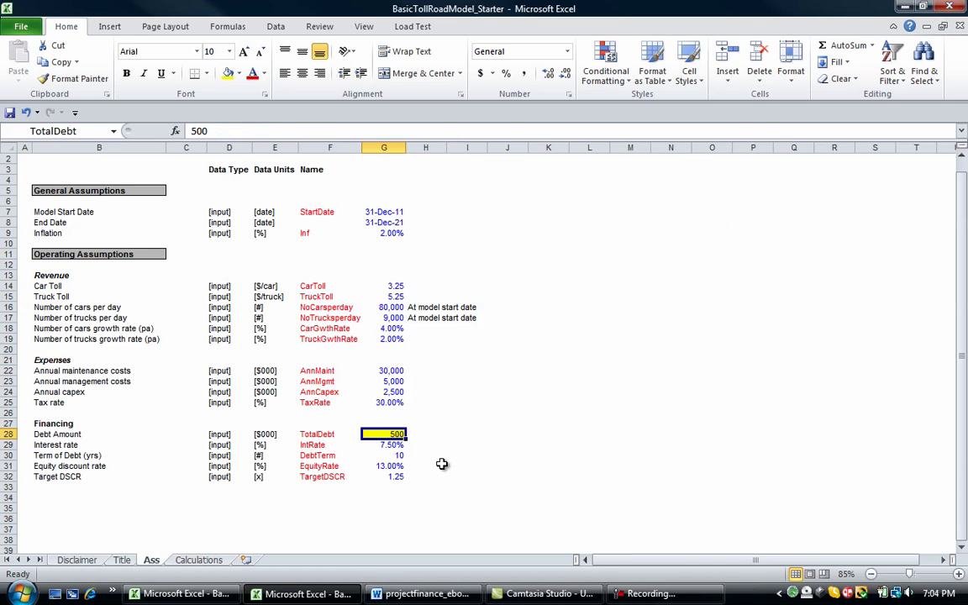
type("0")
key("Return")
key("Up")
key("F5")
key("Return")
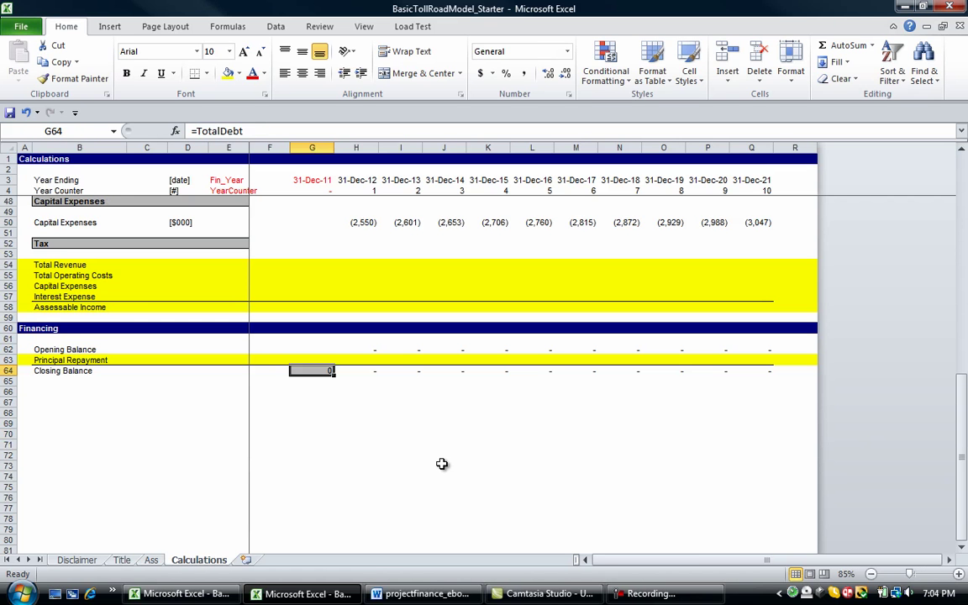
key("F4")
- Copy the [$000] unit label from D50 into the Tax rows D54:D58
key("Left")
key("Left")
key("Left")
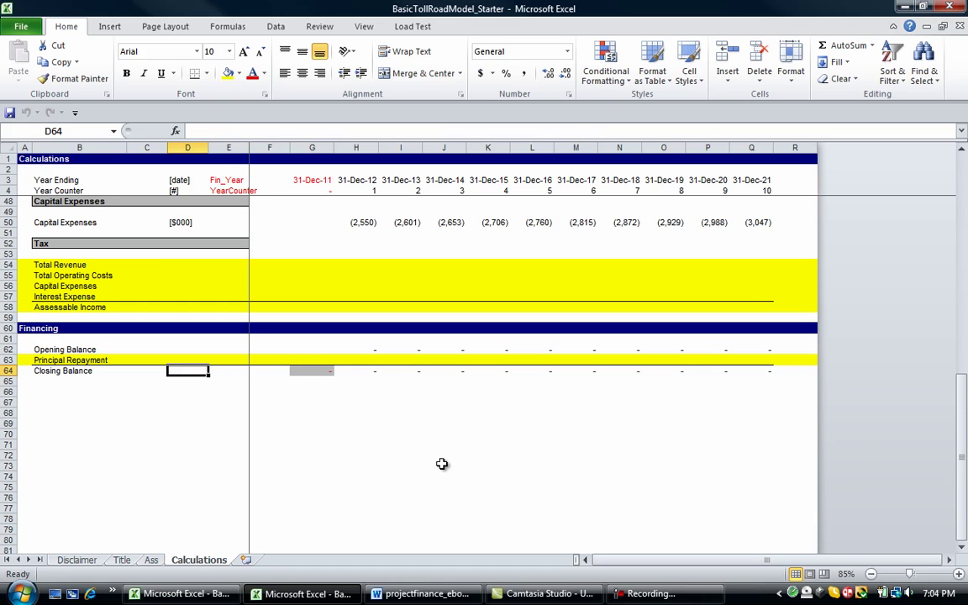
key("Left")
key("Down")
key("Up")
key("Up")
key("Up")
key("Up")
key("Up")
key("Up")
key("Up")
key("Up")
key("Up")
key("Up")
key("Up")
key("Up")
key("Up")
key("Up")
key("Up")
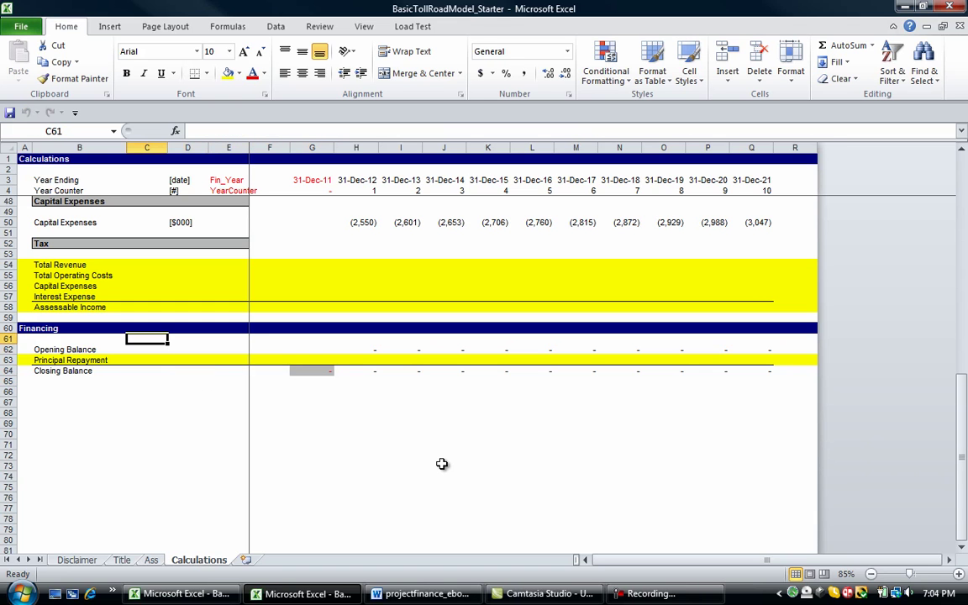
key("Right")
key("ctrl+c")
key("Down")
key("Down")
key("Down")
key("Down")
key("shift+Down")
key("shift+Down")
key("shift+Down")
key("shift+Down")
key("ctrl+v")
key("Down")
key("Down")
key("Down")
key("Down")
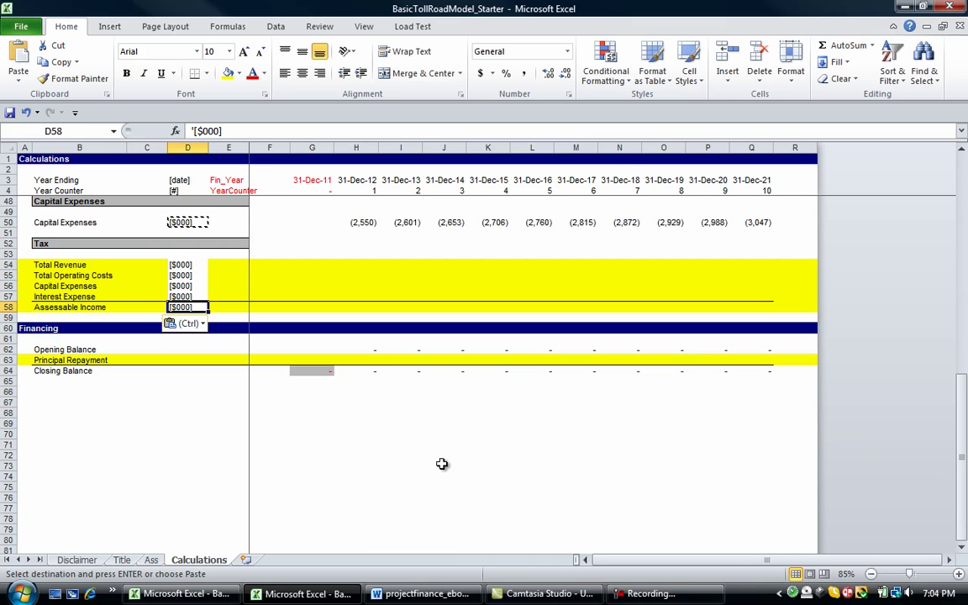
key("Escape")
- Paste the [$000] unit label into the Financing rows D62:D64
key("shift+Up")
key("shift+Up")
key("shift+Up")
key("shift+Up")
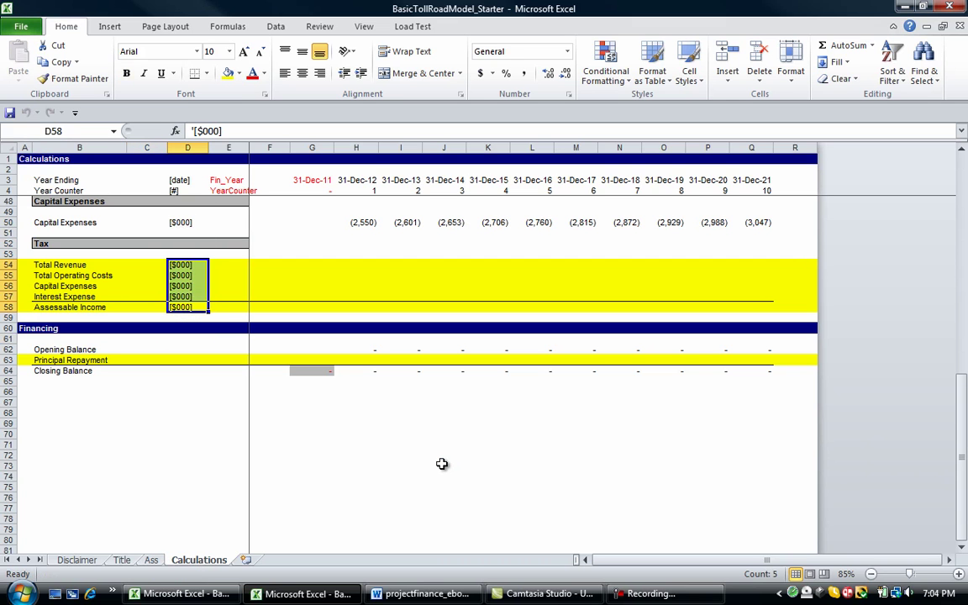
key("Up")
key("ctrl+c")
key("Down")
key("Down")
key("Down")
key("Down")
key("Down")
key("Down")
key("Up")
key("shift+Down")
key("shift+Down")
key("ctrl+v")
key("Down")
key("Down")
key("Escape")
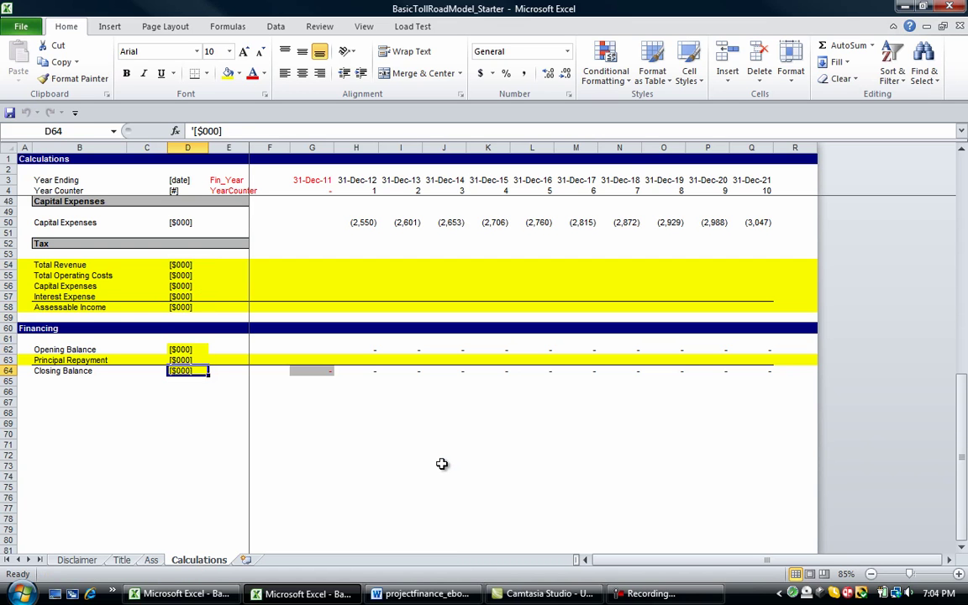
key("Up")
key("Up")
key("Down")
key("Down")
key("Down")
key("Down")
key("Left")
key("Left")
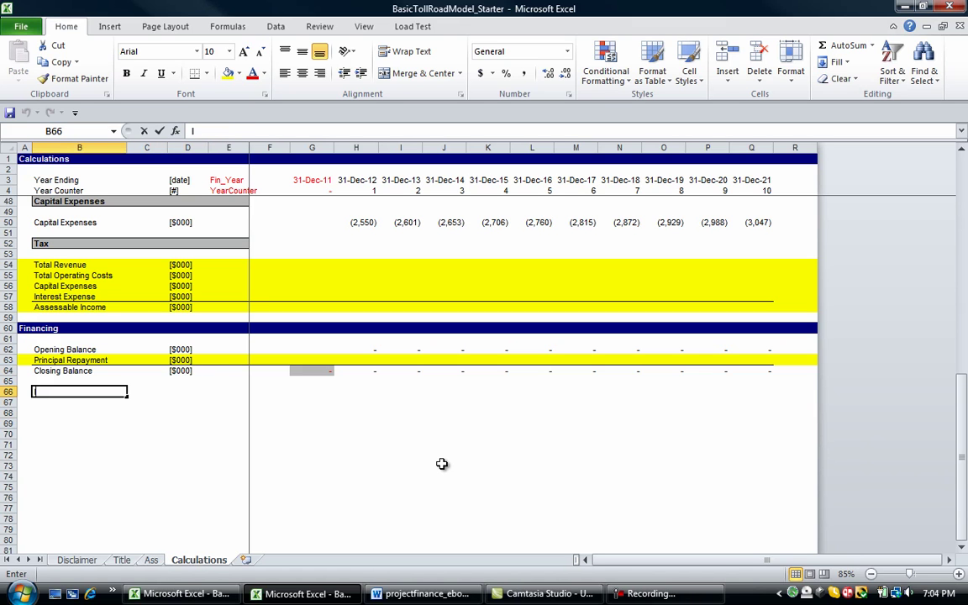
- Add the labels 'Interest Expense' in B66 and 'Debt Service' in B67
type("Interest Expense")
key("Return")
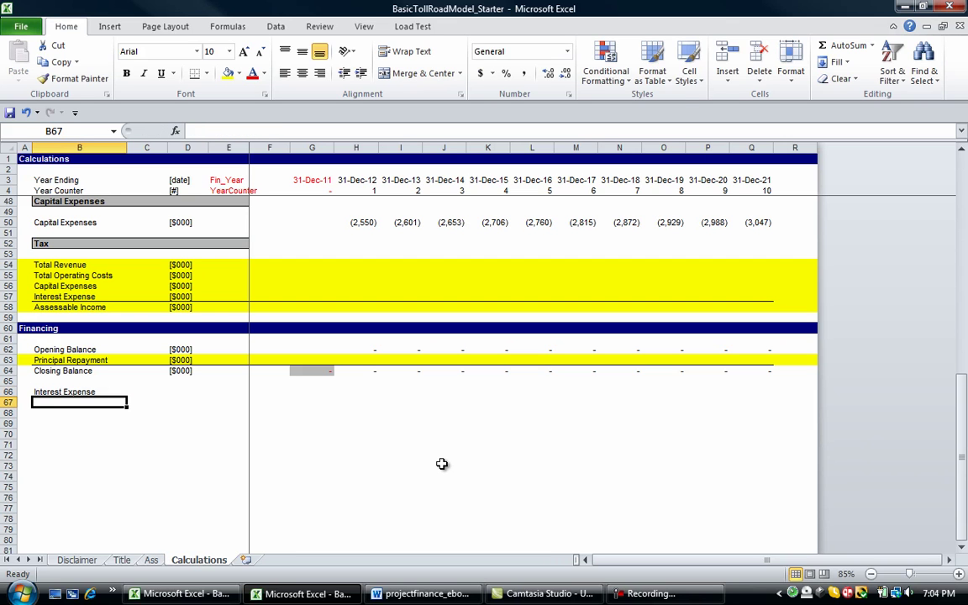
type("Debt Serv")
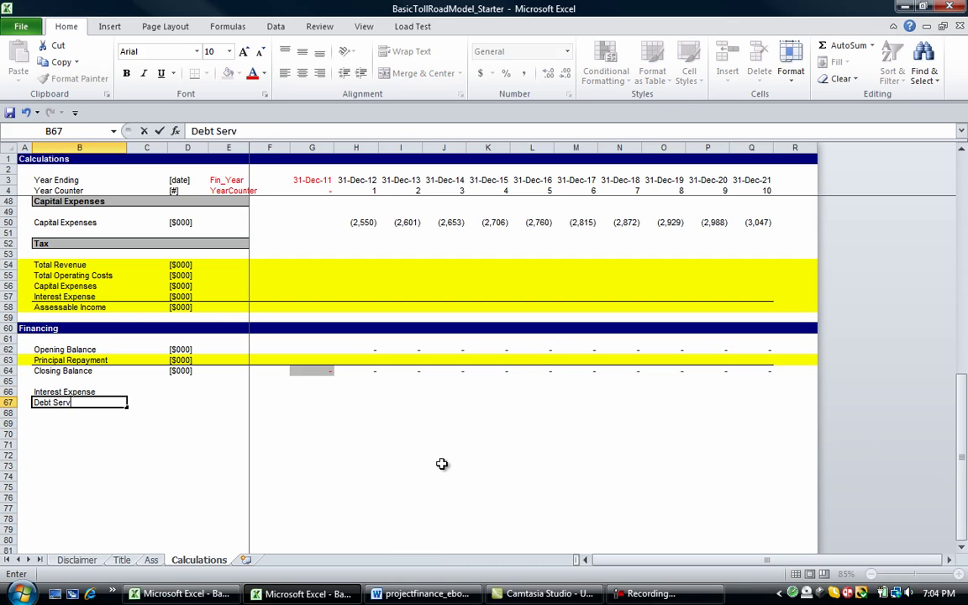
type("ice")
key("Return")
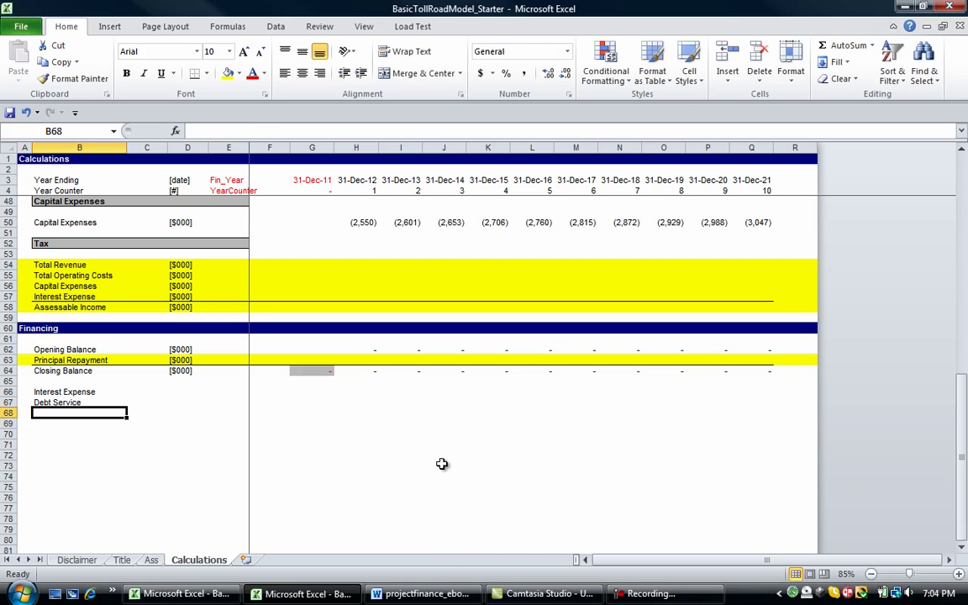
key("Down")
key("Down")
key("Up")
key("Up")
key("Up")
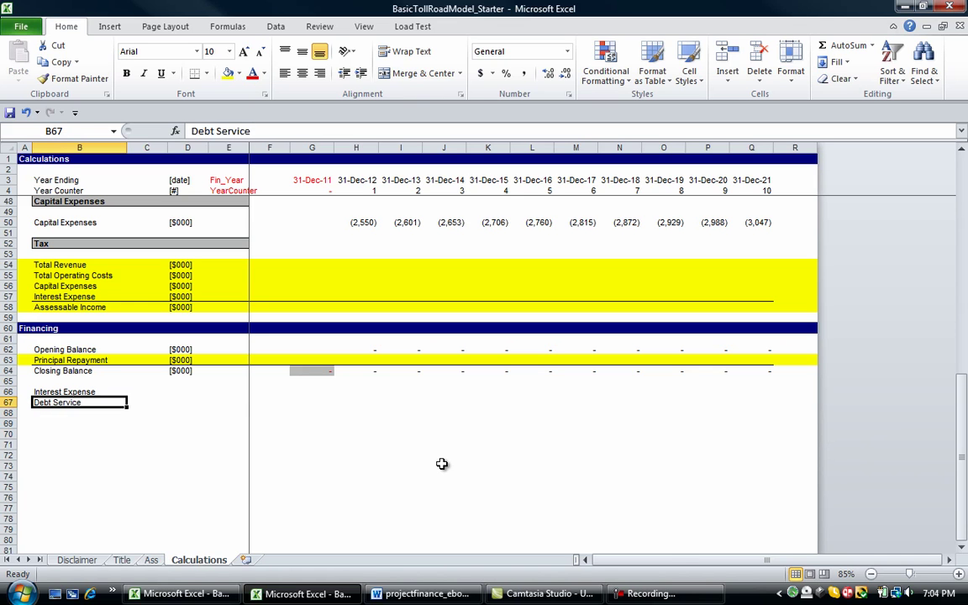
- Copy the [$000] units from D62:D63 into D66:D67 beside the new rows
key("Right")
key("Right")
key("Right")
key("Right")
key("Right")
key("Right")
key("Right")
key("Right")
key("Left")
key("Left")
key("Left")
key("Left")
key("Left")
key("Left")
key("Left")
key("Left")
key("Up")
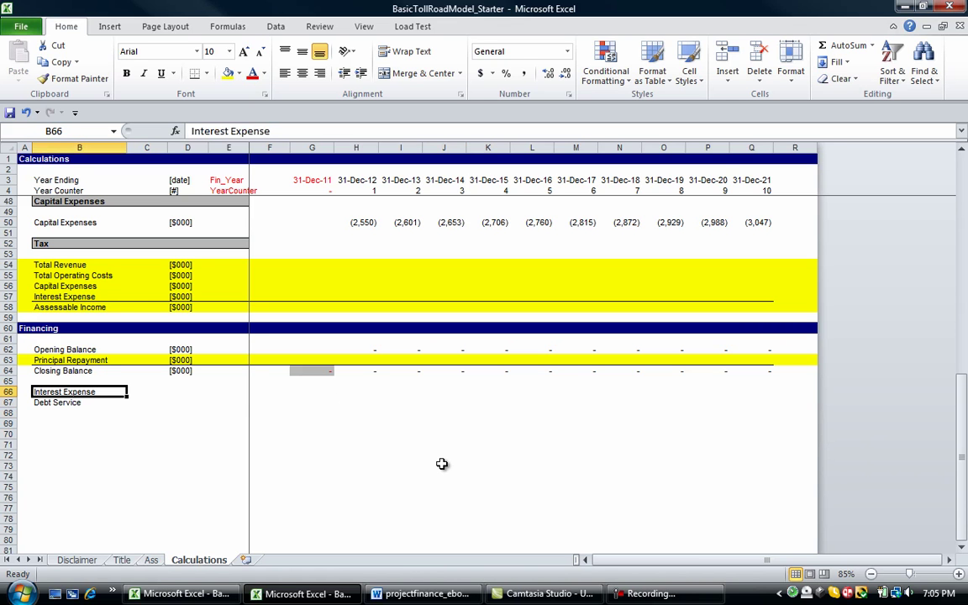
key("Up")
key("Up")
key("Up")
key("Right")
key("Right")
key("Up")
key("Up")
key("Down")
key("ctrl+c")
key("Down")
key("Down")
key("Down")
key("Down")
key("ctrl+v")
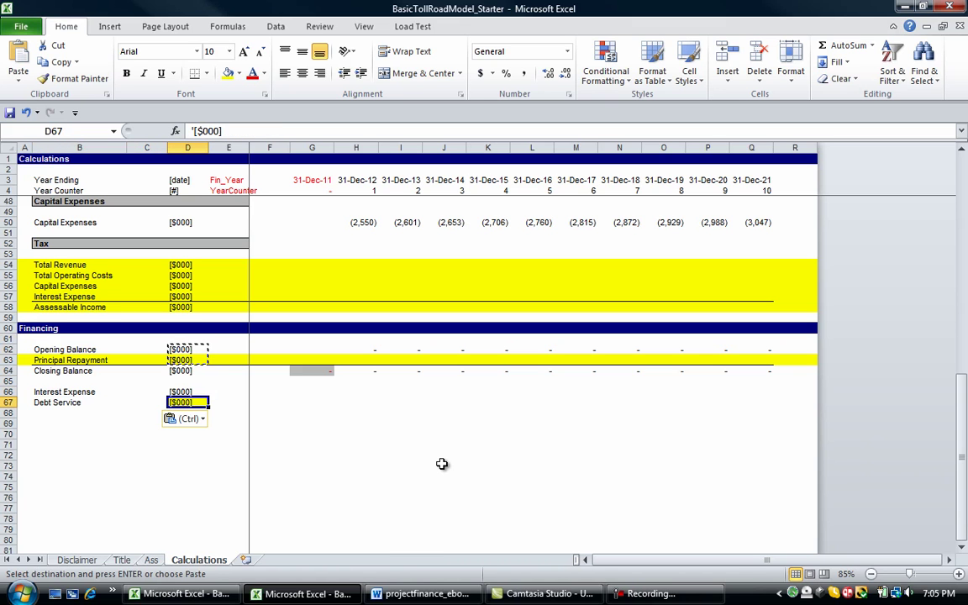
key("Down")
key("Down")
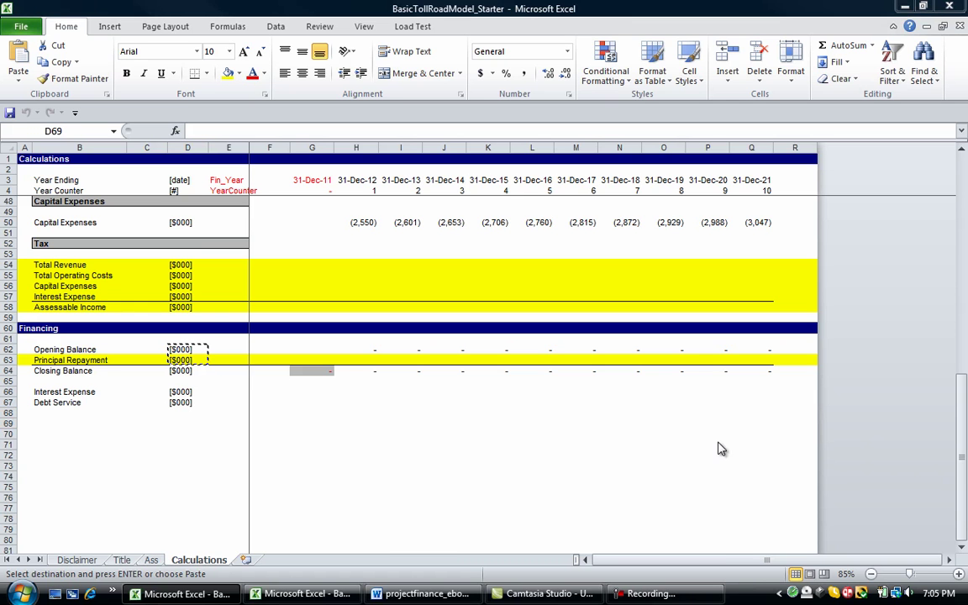
- Label row 69 'Credit Foncier Repayment Profile' in column B
key("Left")
key("Left")
type("Credit Foncier Repayment Profile")
key("Return")
- Copy the Interest Expense [$000] units label into D69
key("Up")
key("Right")
key("Right")
key("Up")
key("Up")
key("ctrl+c")
key("Down")
key("Escape")
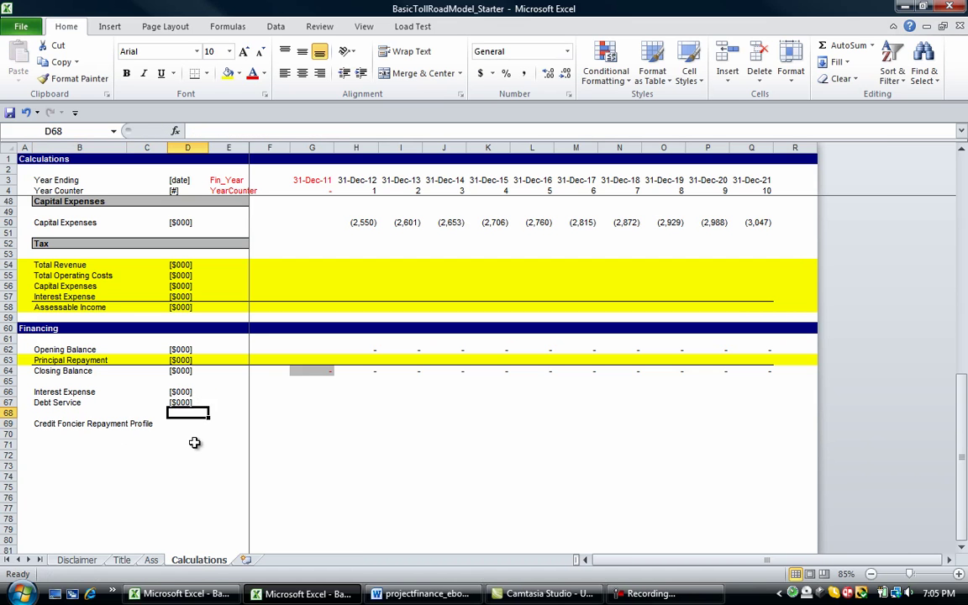
key("Up")
key("Up")
key("ctrl+c")
key("Down")
key("Down")
key("Down")
key("ctrl+v")
key("Right")
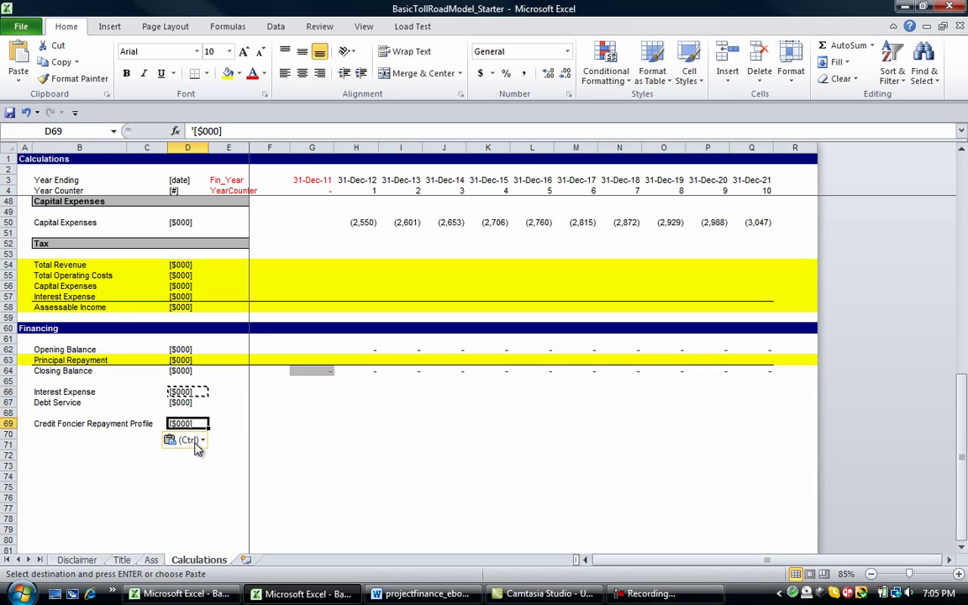
key("Right")
key("Escape")
key("Left")
key("Up")
key("Up")
key("Up")
key("Left")
key("Right")
key("Right")
key("Right")
key("Right")
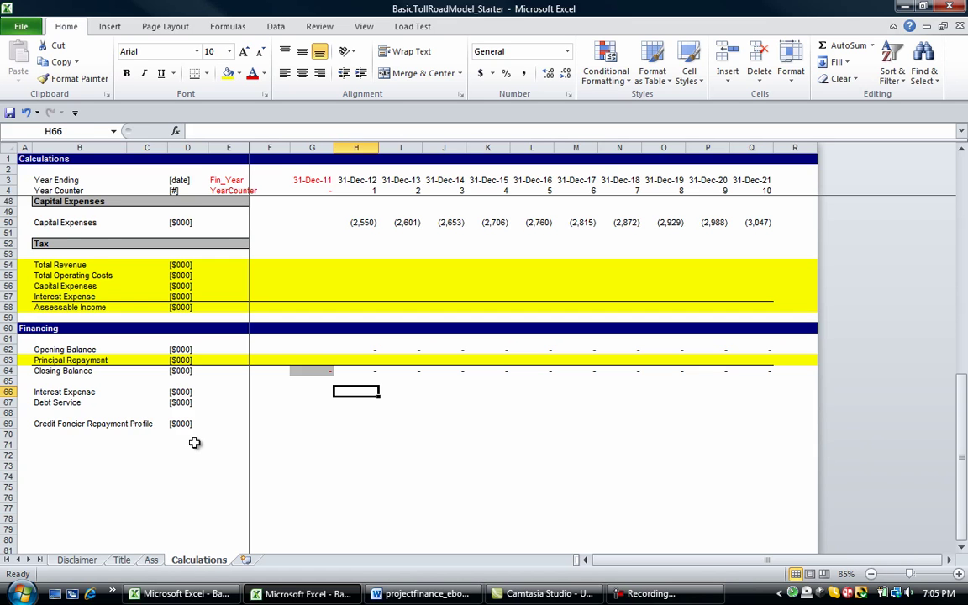
- Bring up the Ass sheet to view the 7.50% interest rate in G29
key("ctrl+Page_Up")
key("Down")
key("Left")
key("Left")
key("Right")
key("Right")
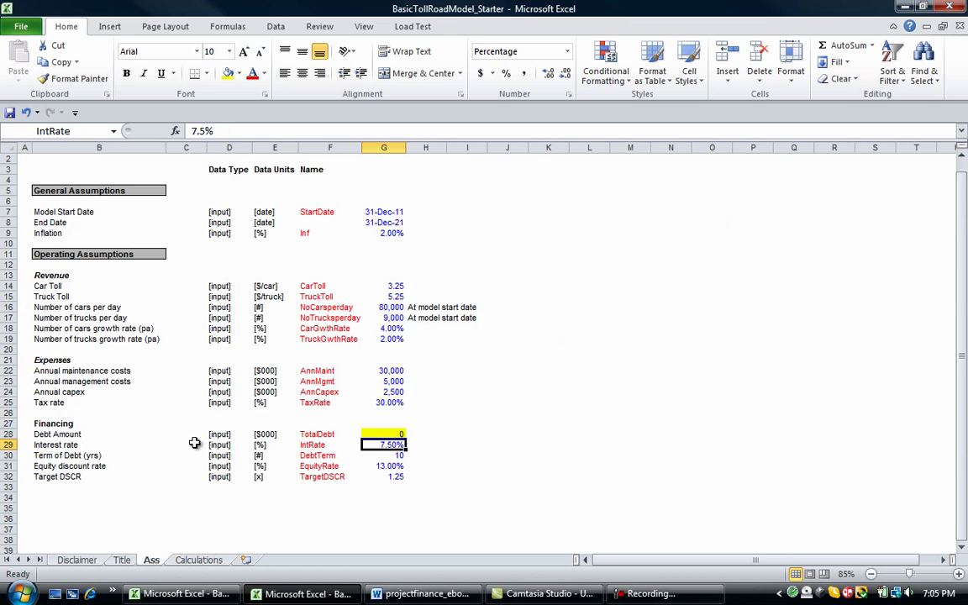
- In H66 on Calculations, enter =H62*IntRate, picking the rate cell from the Ass sheet
key("ctrl+Page_Down")
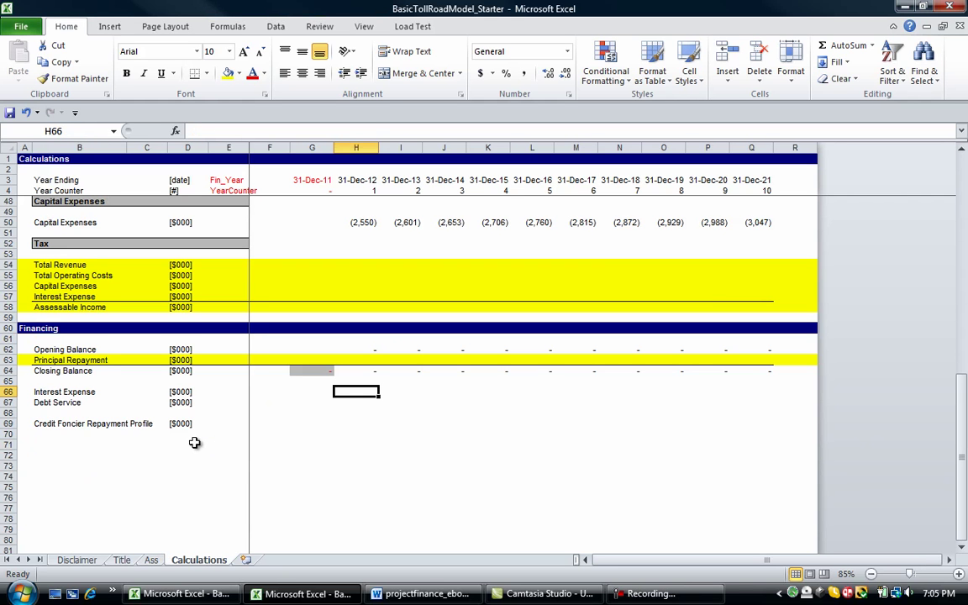
type("=")
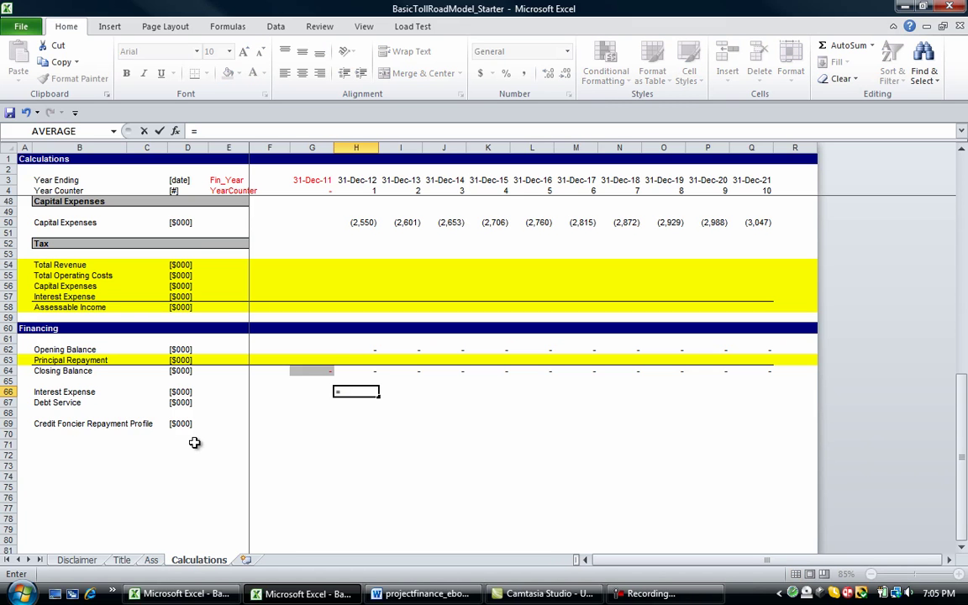
key("Up")
key("Up")
key("Up")
key("Up")
type("*")
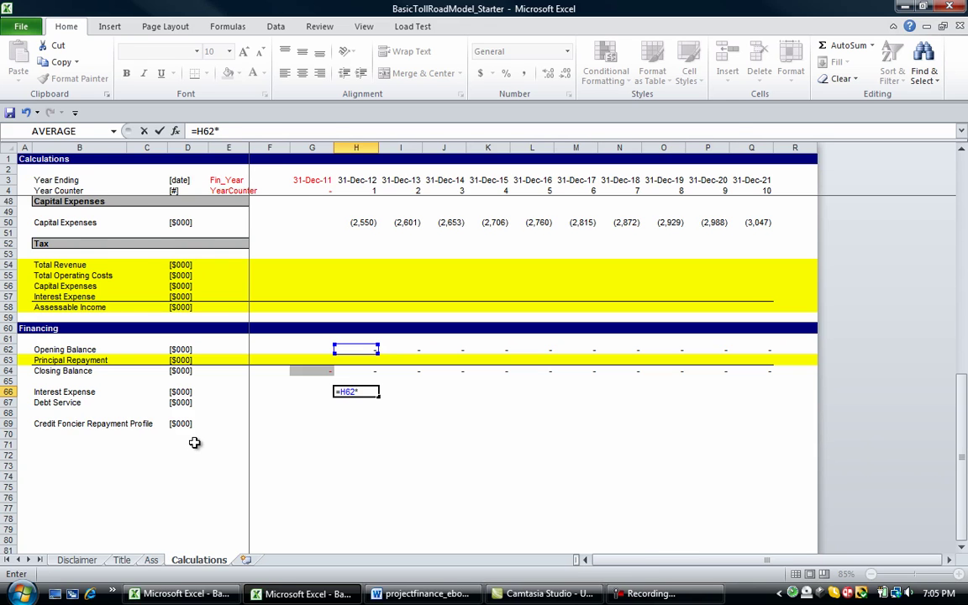
key("ctrl+Page_Up")
key("Down")
key("Down")
key("Down")
key("Down")
key("Down")
key("Down")
key("Down")
key("Down")
key("Down")
key("Down")
key("Down")
key("Down")
key("Down")
key("Down")
key("Down")
key("Down")
key("Down")
key("Down")
key("Right")
key("Right")
key("Down")
key("Down")
key("Right")
key("Right")
key("Down")
key("Down")
key("Right")
key("Down")
key("Down")
key("Right")
key("Down")
key("Down")
key("Down")
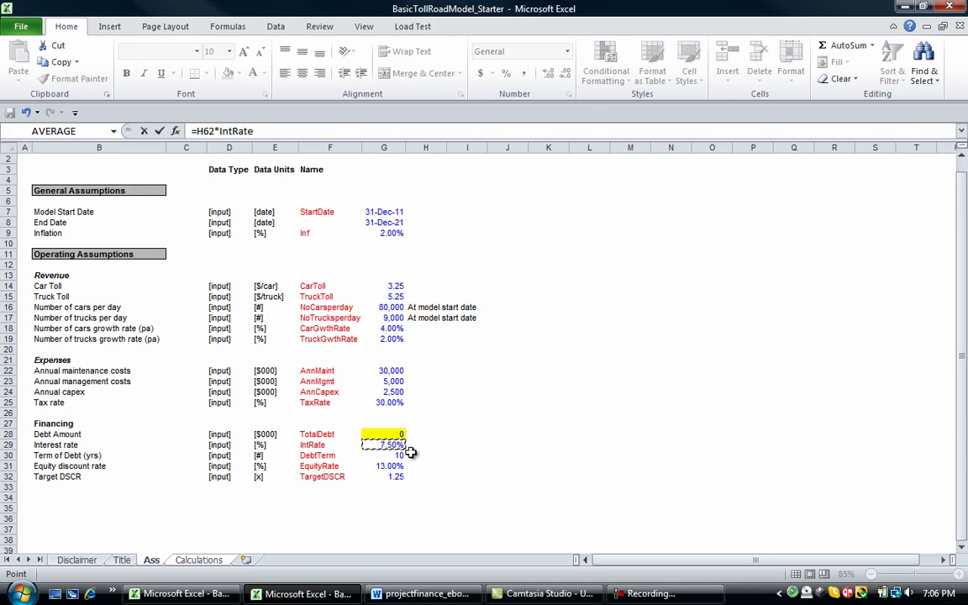
key("Return")
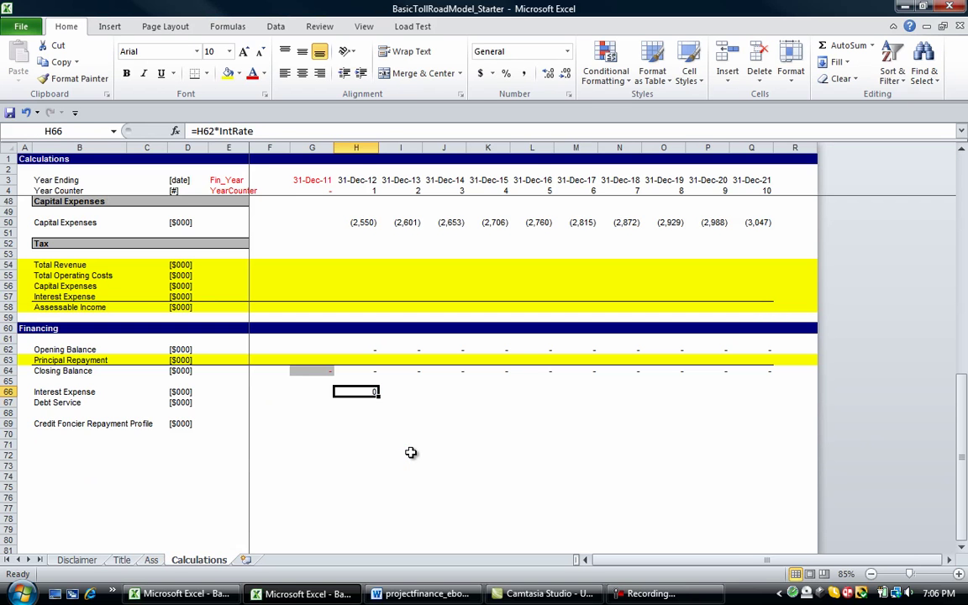
- Change the H66 formula to =-H62*IntRate and fill it right across H66:Q66
key("F2")
key("Home")
key("Right")
type("-")
key("ctrl+Return")
key("shift+Right")
key("shift+Right")
key("shift+Right")
key("shift+Right")
key("shift+Right")
key("shift+Right")
key("shift+Right")
key("shift+Right")
key("shift+Right")
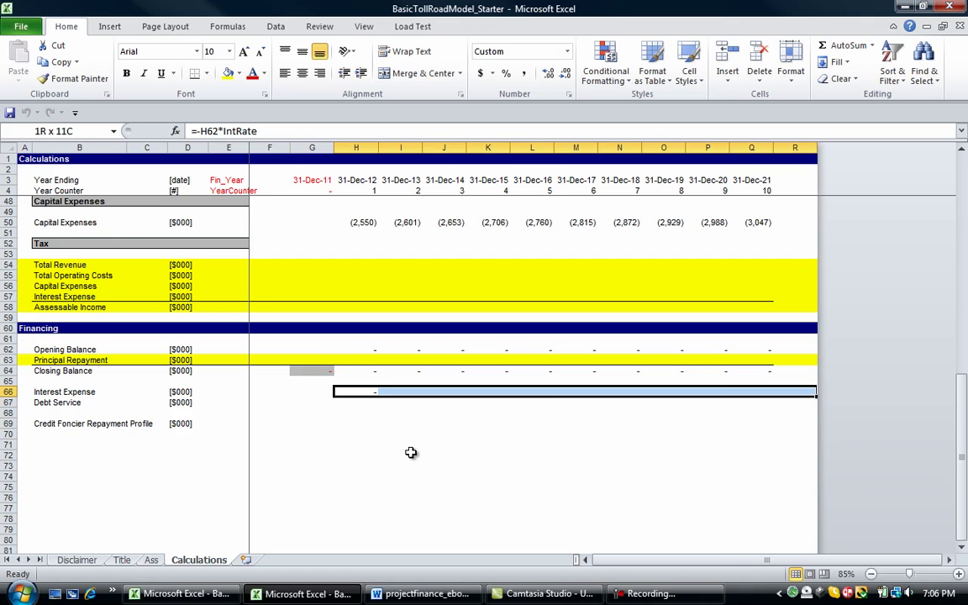
key("ctrl+r")
key("Left")
key("Left")
key("Left")
key("Left")
key("Left")
key("Left")
key("Right")
key("Down")
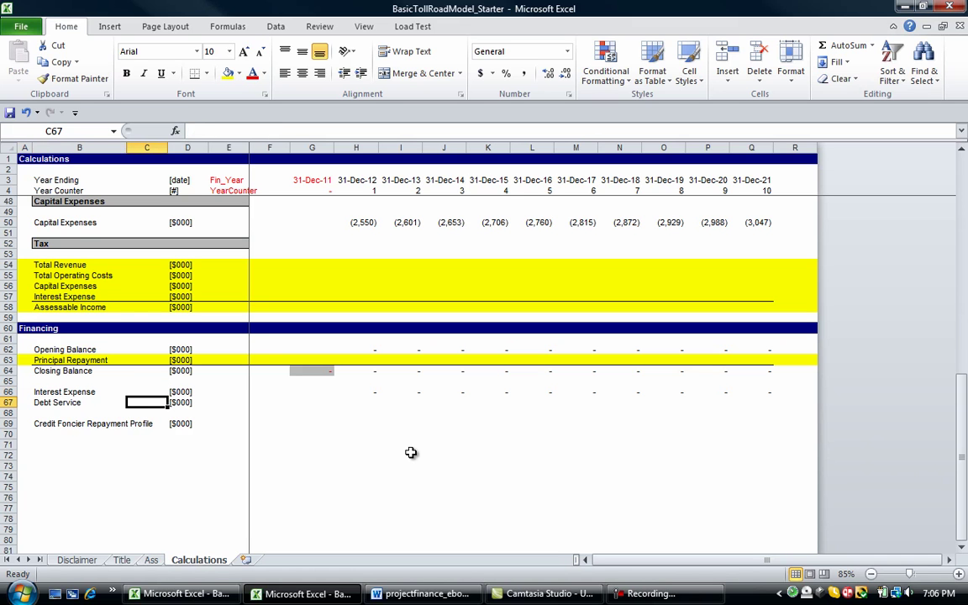
- Append ' - Principal Repayment' to the Credit Foncier Repayment Profile label in B69
key("Right")
key("Right")
key("Right")
key("Right")
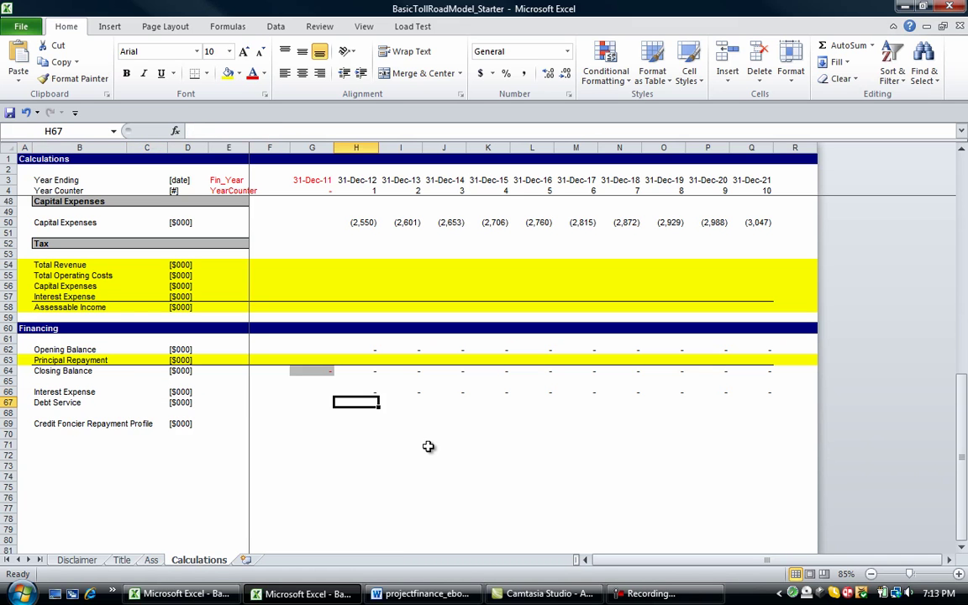
key("Down")
key("Down")
key("Left")
key("Left")
key("Left")
key("Left")
key("Left")
key("Left")
key("F2")
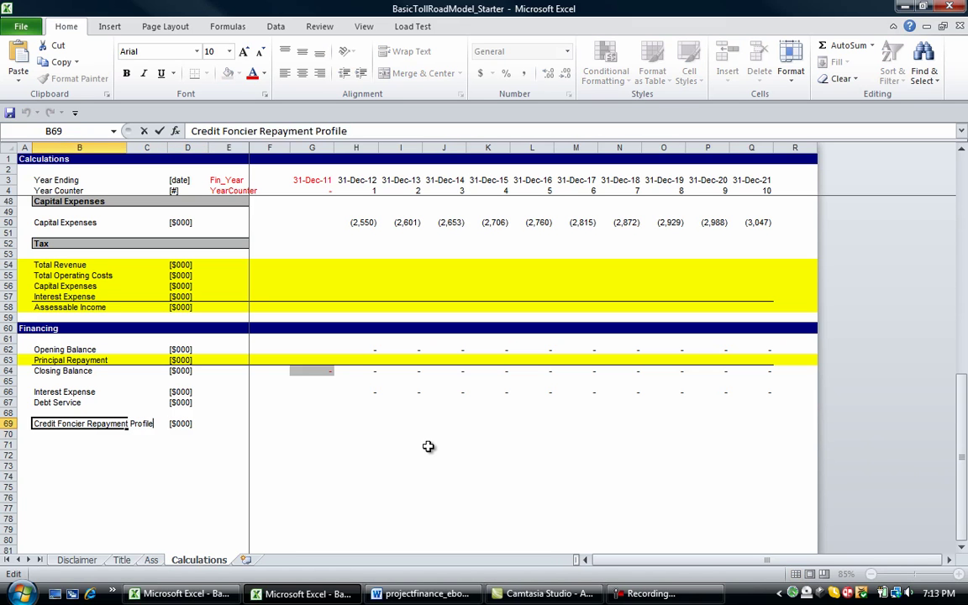
type("- Prin")
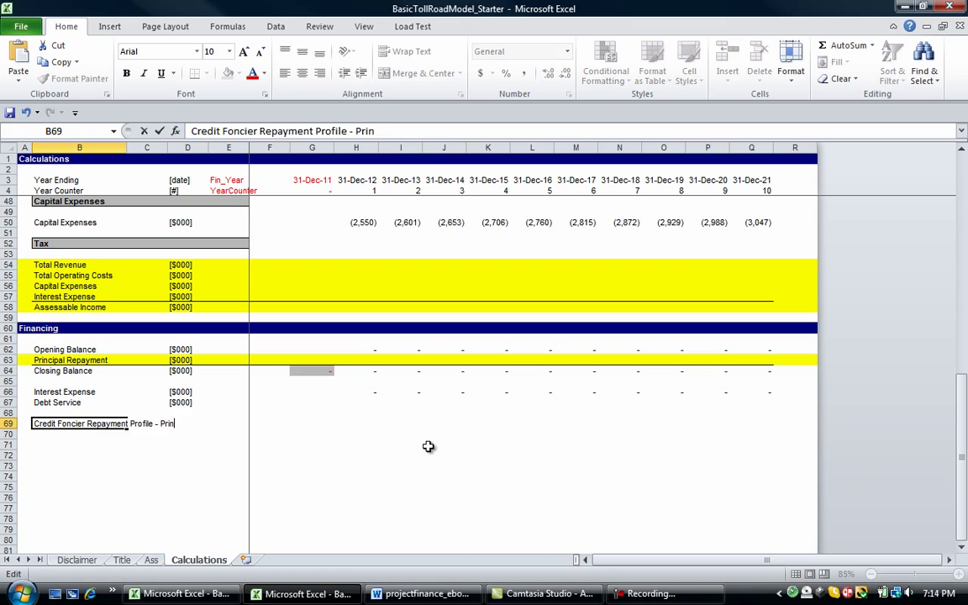
type("cipal Repayment")
key("Tab")
key("Tab")
- Enter [$000] as D69's units and start an =PPMT( formula in H69
type("[$000]")
key("Return")
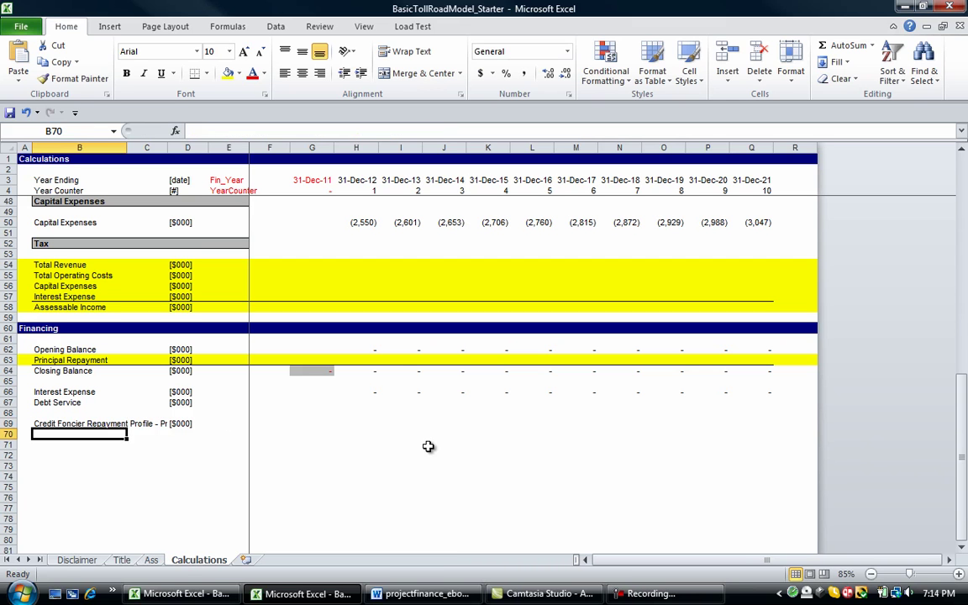
key("Up")
key("Right")
key("Right")
key("Right")
key("Right")
key("Right")
key("Right")
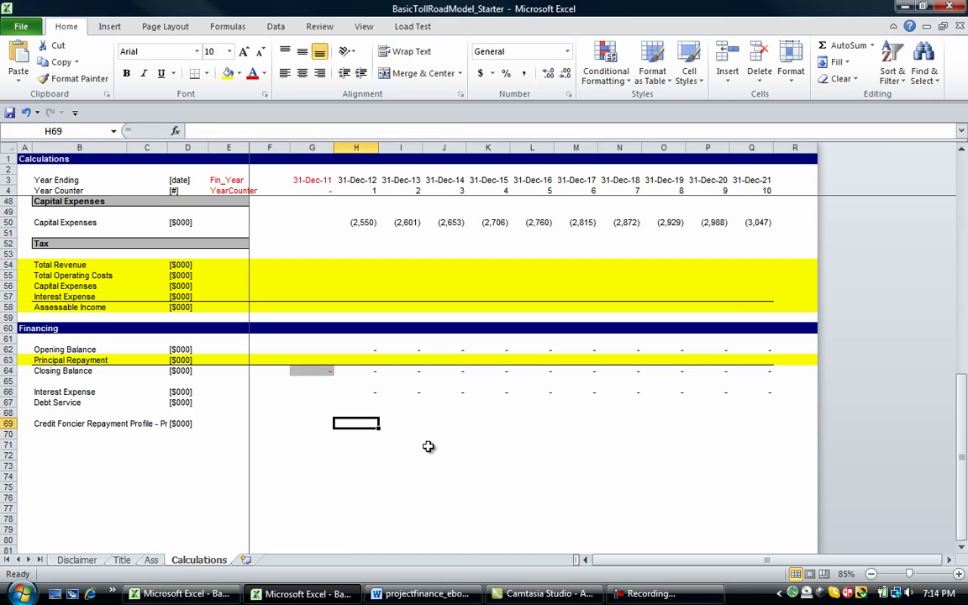
type("=")
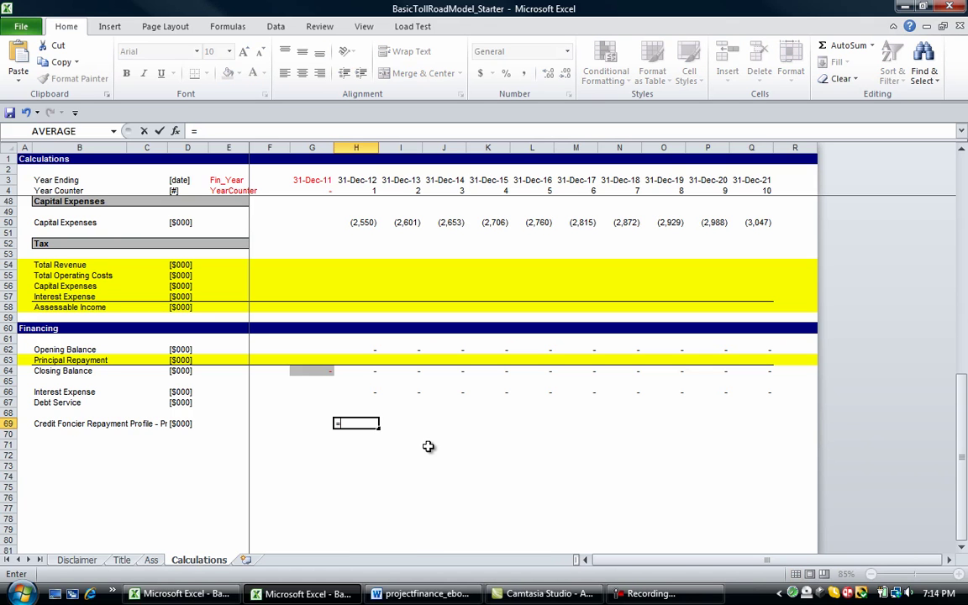
type("ppmt")
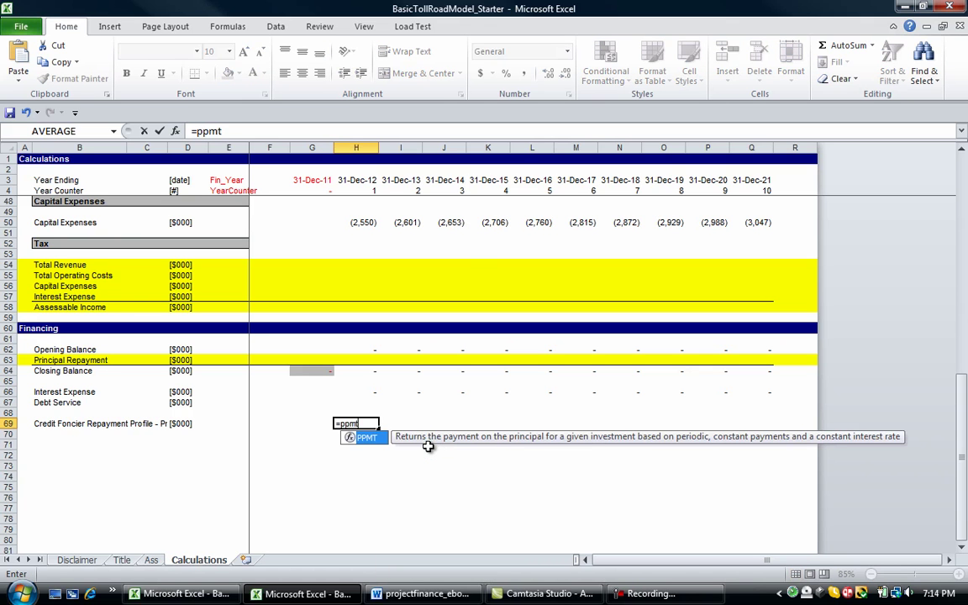
type("(")
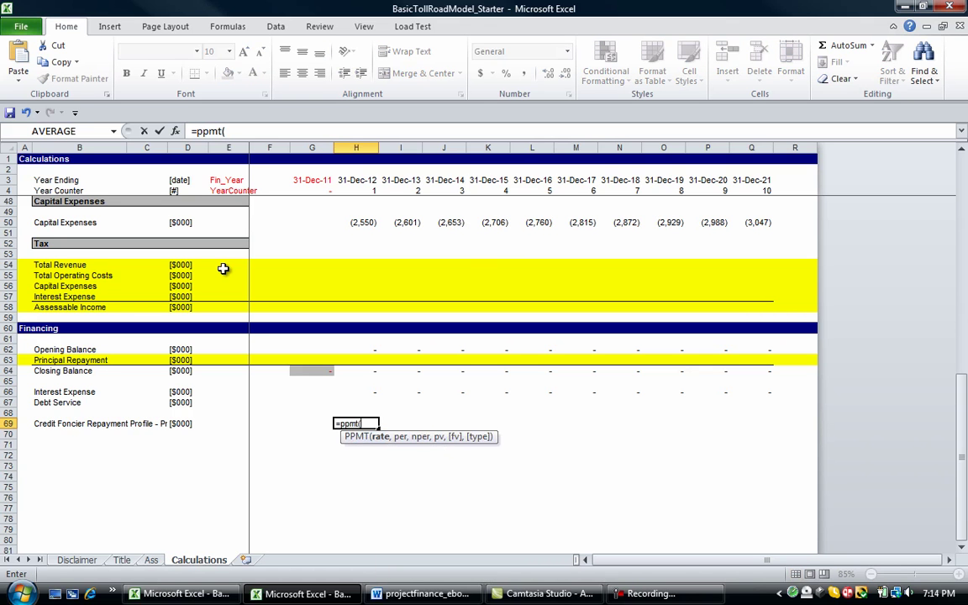
- In the PPMT arguments, set Rate to IntRate and Per to the YearCounter row
left_click(176, 134)
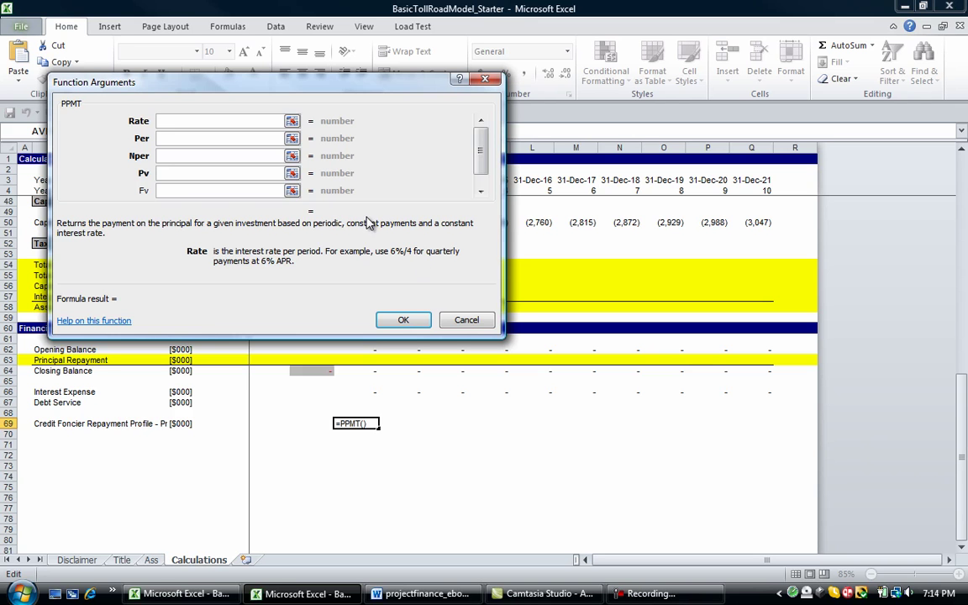
left_click(292, 121)
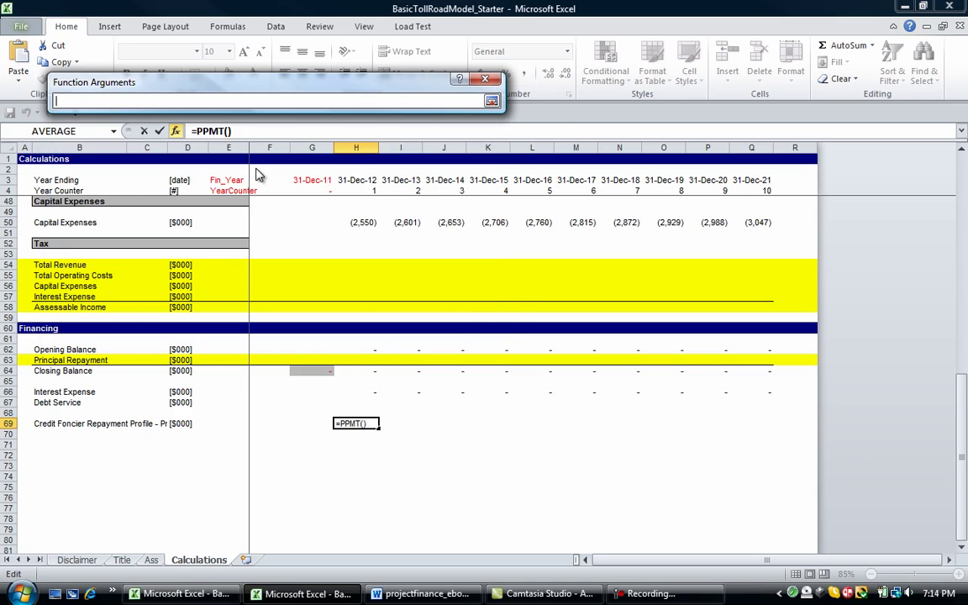
left_click(151, 559)
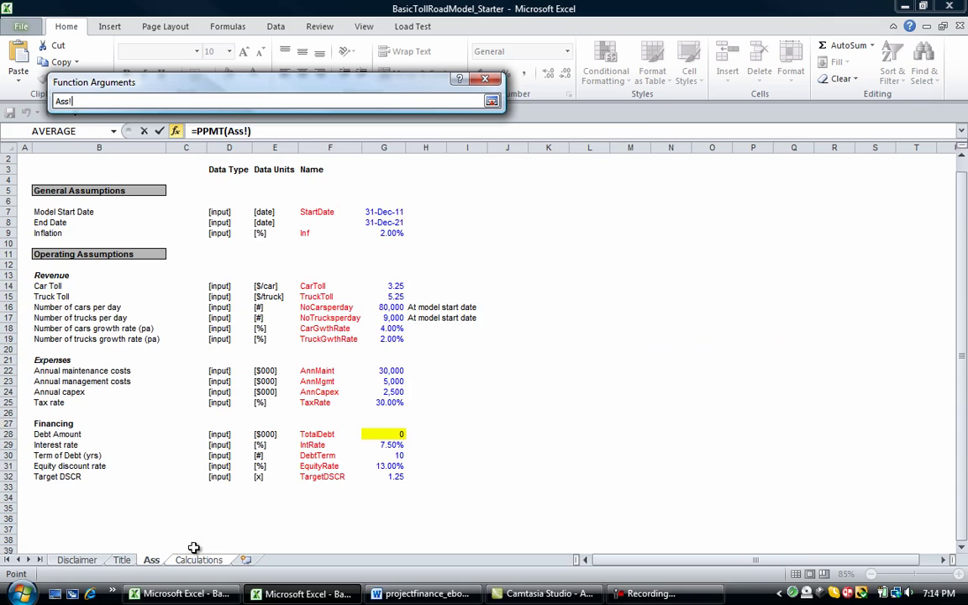
left_click(385, 445)
left_click(492, 101)
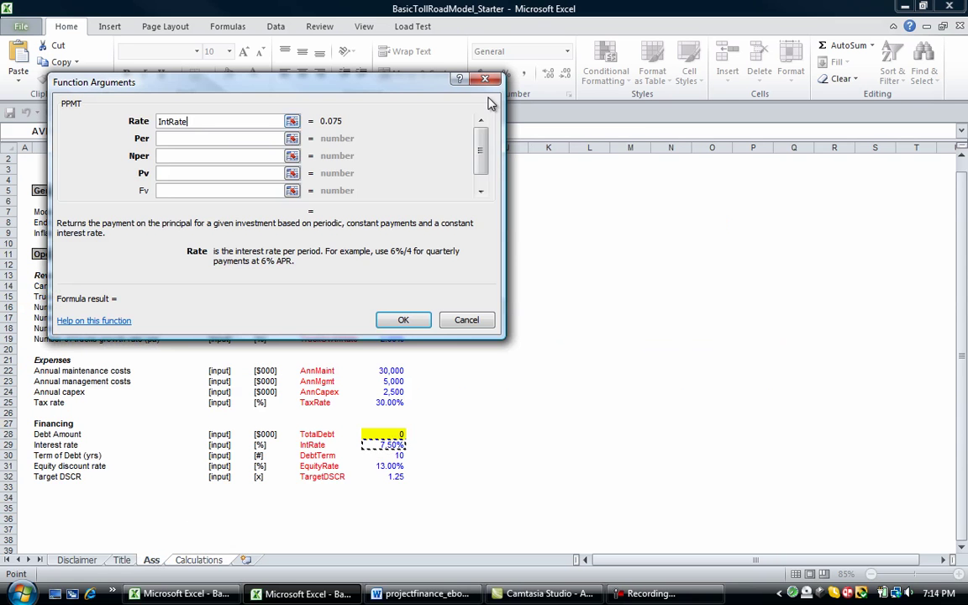
left_click(263, 137)
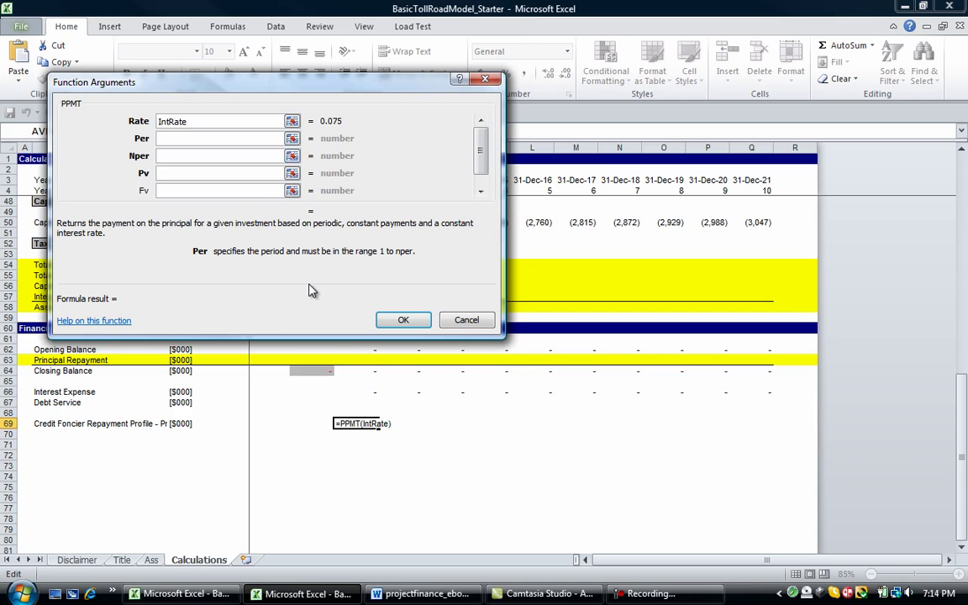
left_click(291, 140)
left_click(270, 192)
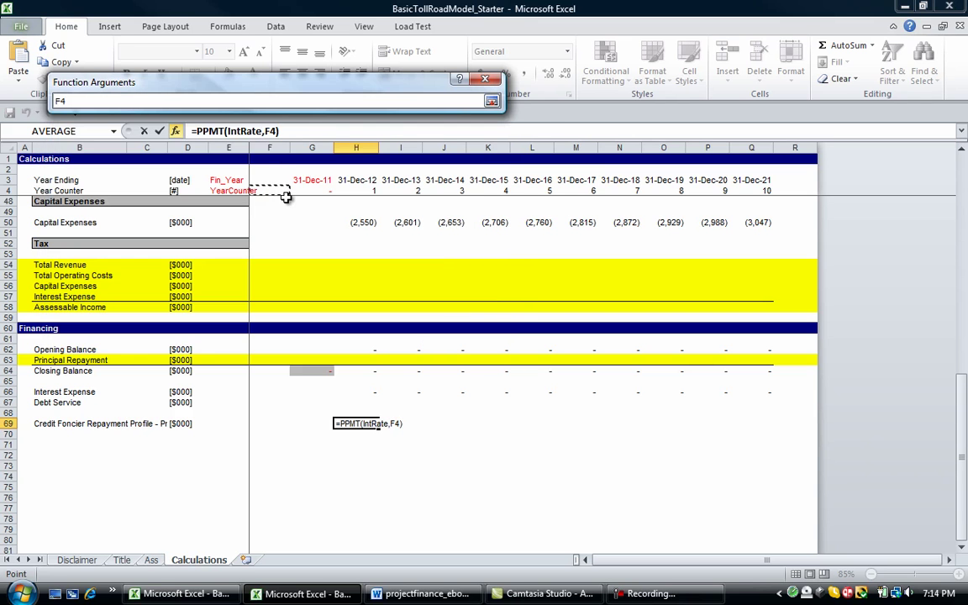
key("shift+space")
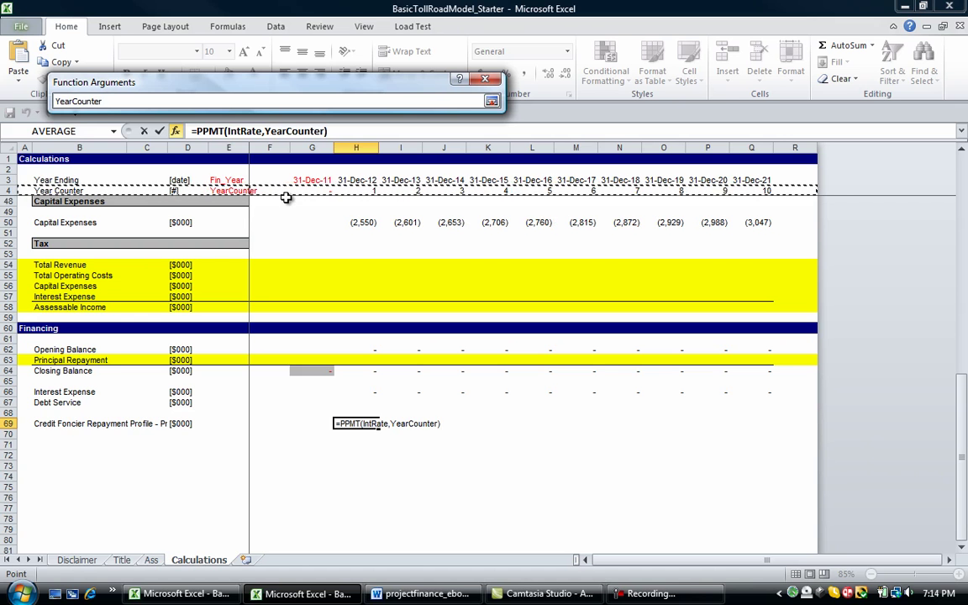
type(",")
key("BackSpace")
left_click(491, 101)
- Set the PPMT Nper to DebtTerm and Pv to TotalDebt from the Ass sheet
left_click(262, 156)
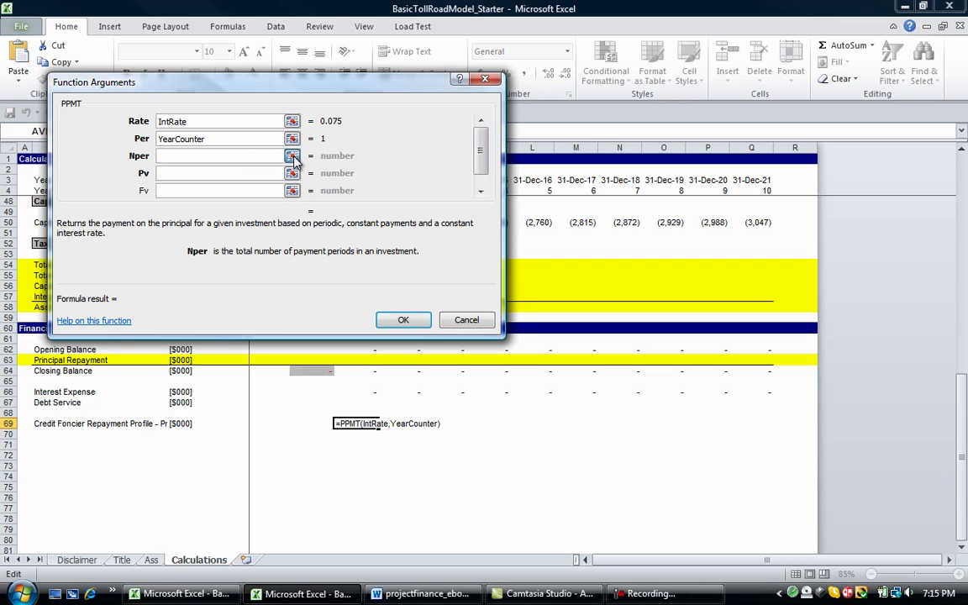
left_click(291, 156)
left_click(152, 559)
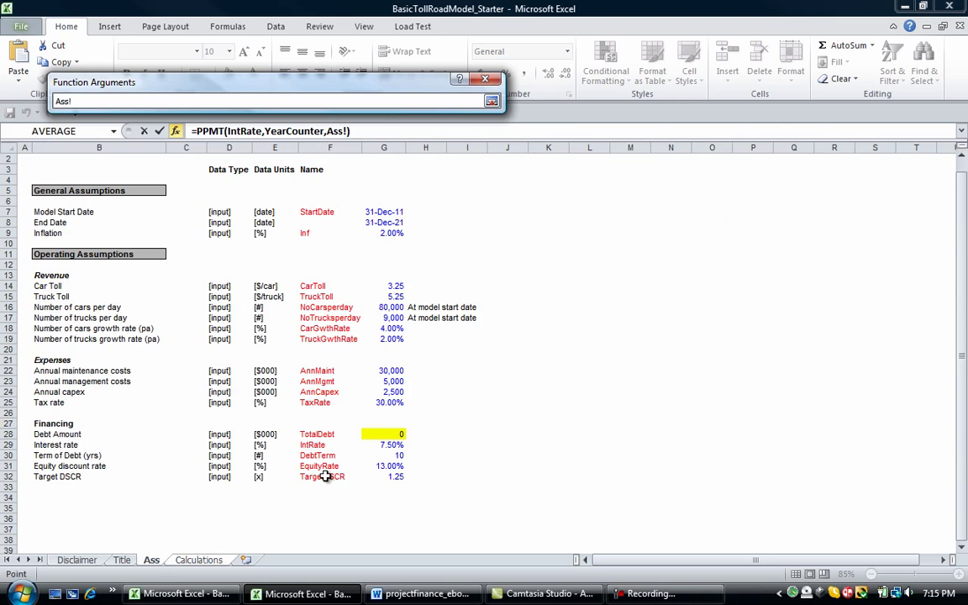
left_click(363, 457)
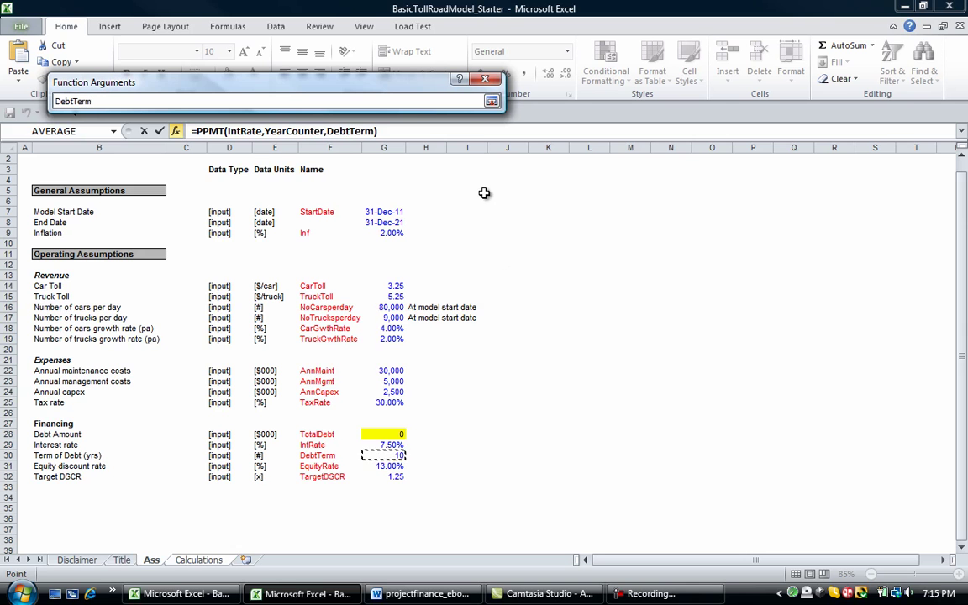
left_click(493, 100)
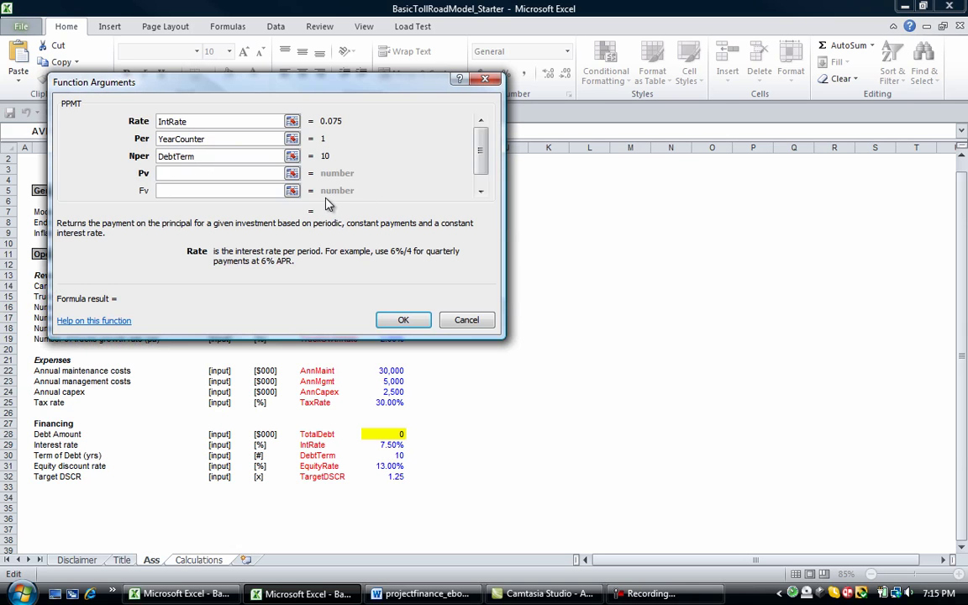
left_click(270, 173)
left_click(291, 173)
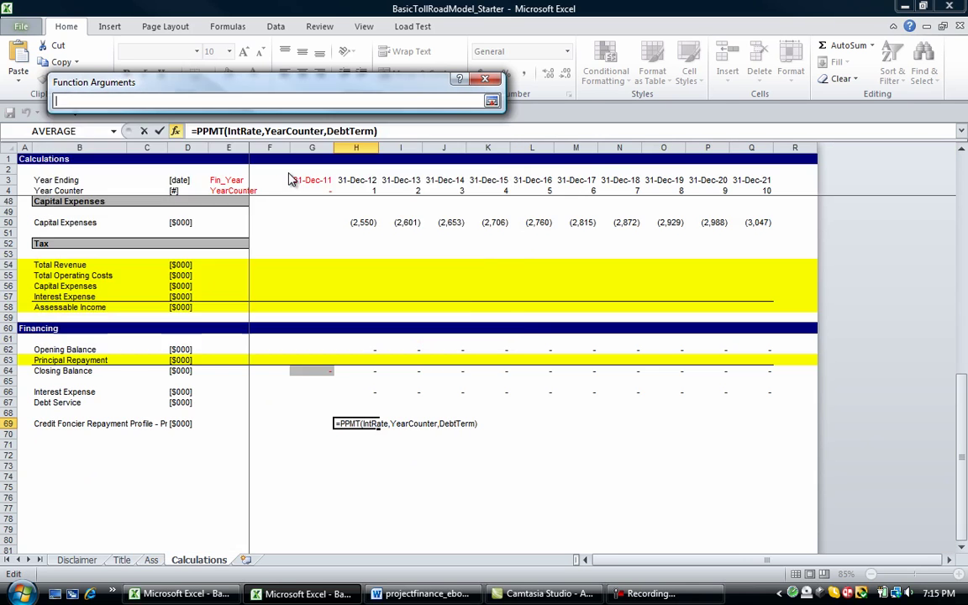
left_click(152, 560)
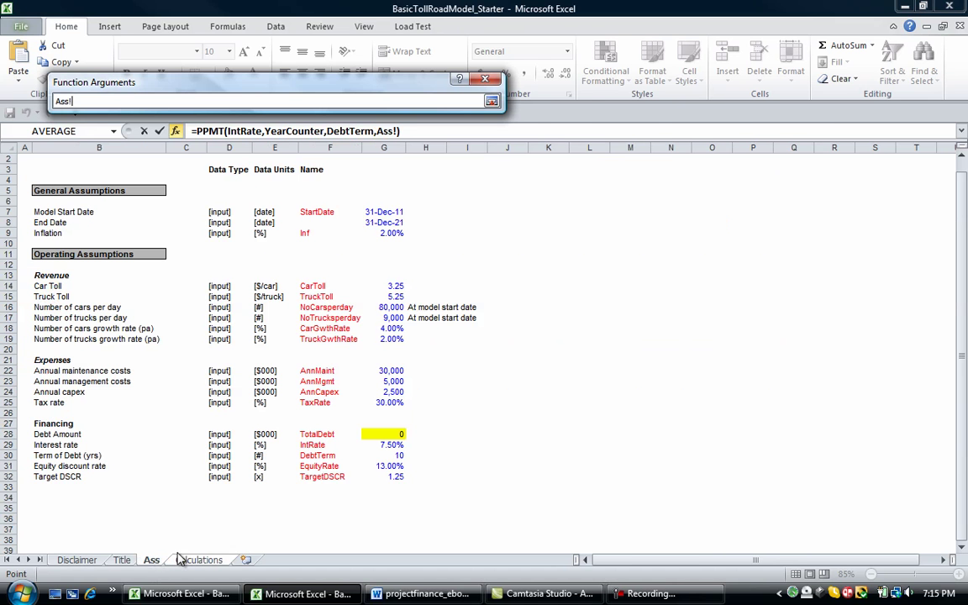
left_click(371, 434)
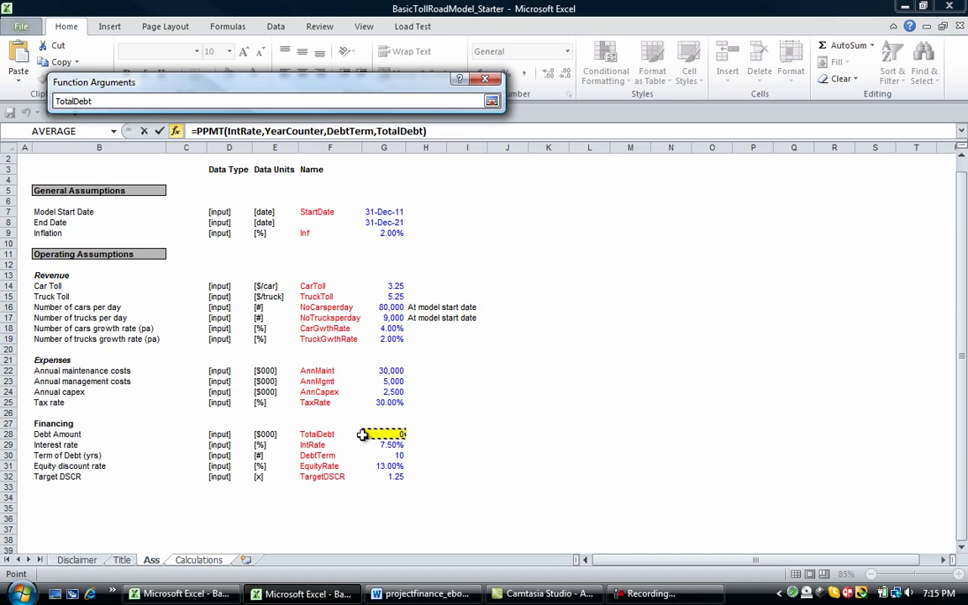
left_click(492, 101)
- Confirm the PPMT formula, then set the Ass sheet Debt Amount to 500,000 with comma format
left_click(403, 320)
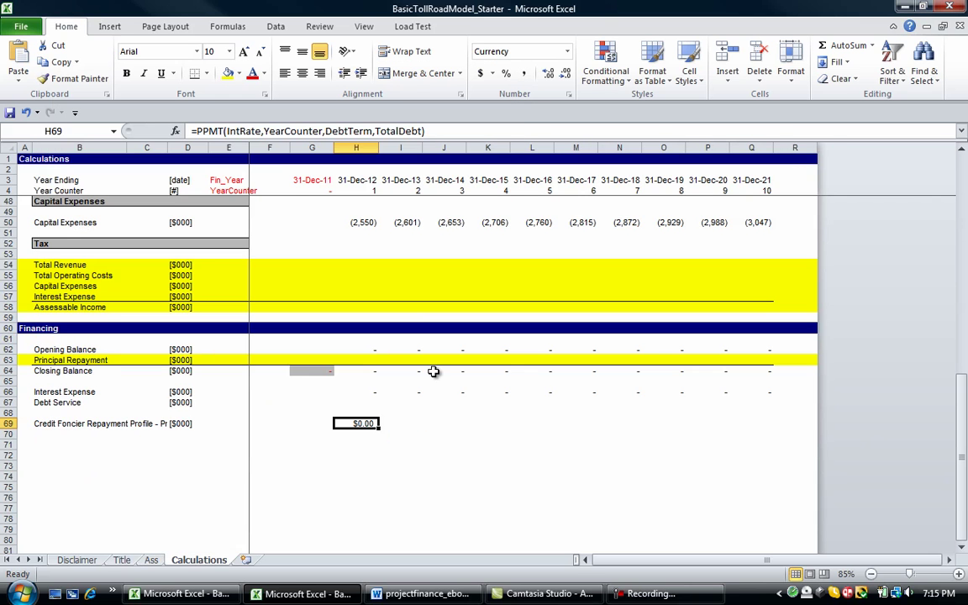
key("ctrl+Page_Up")
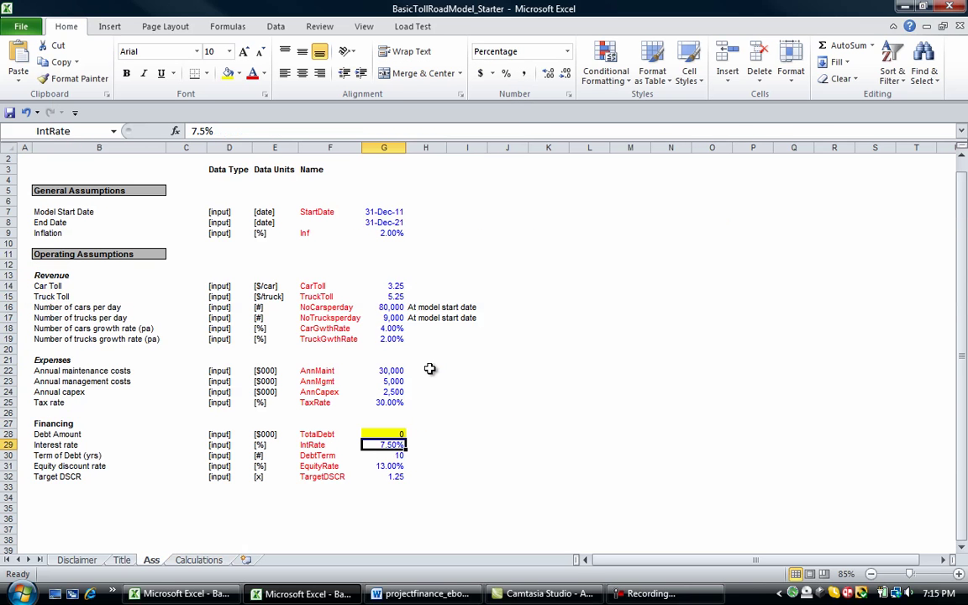
key("Up")
type("500")
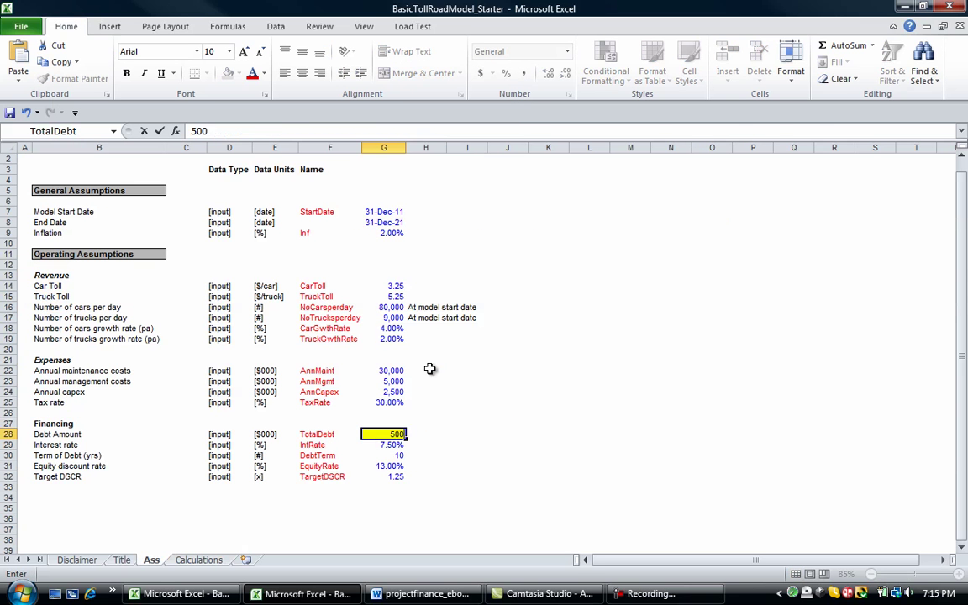
type("0000")
key("Return")
key("Up")
key("ctrl+shift+1")
- Format H69 and fill the repayment formula to Q69, showing (35,343) to (67,761)
key("ctrl+Page_Down")
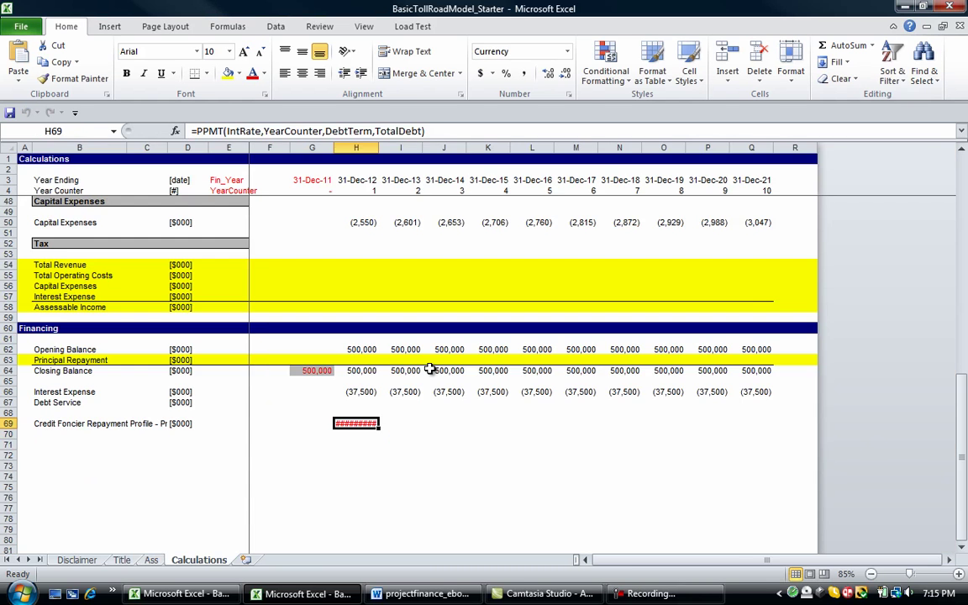
key("ctrl+shift+1")
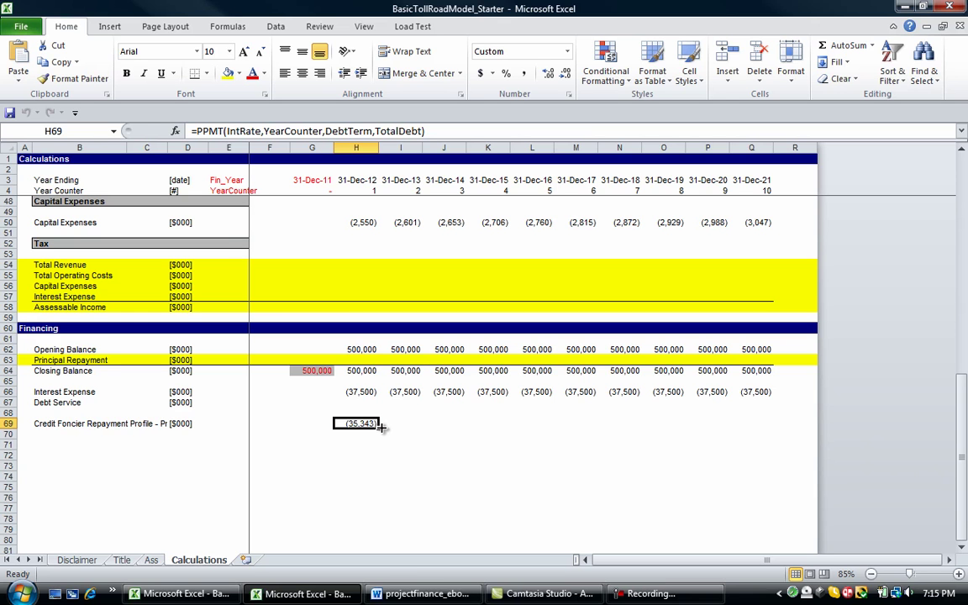
left_click_drag(379, 426, 754, 426)
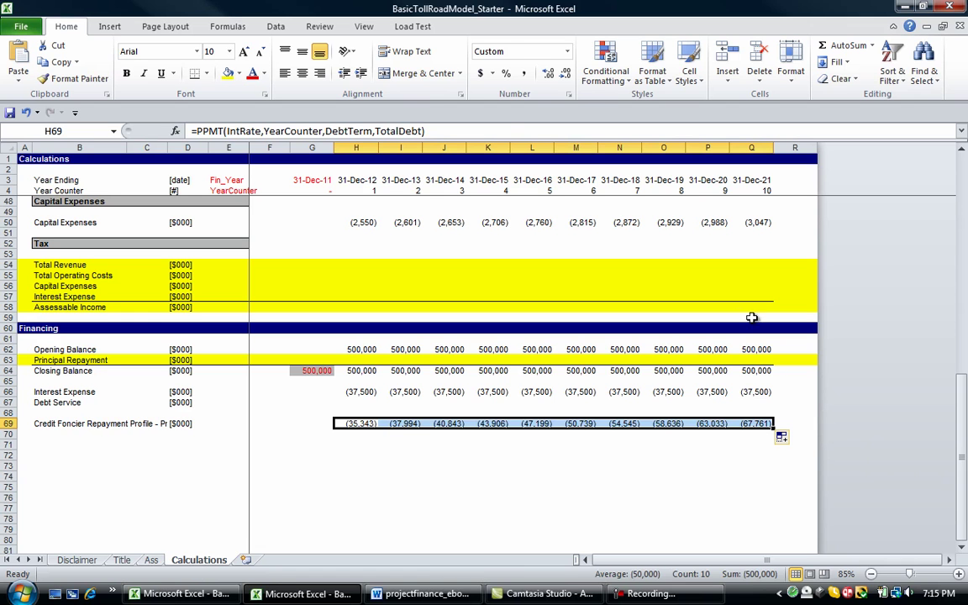
key("shift+BackSpace")
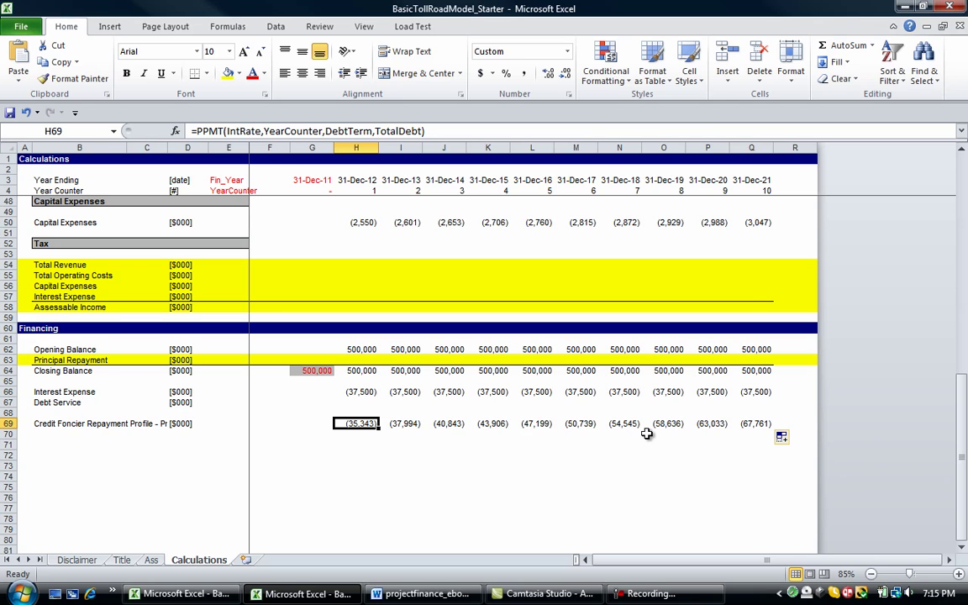
- Enter =H69 in H63 and copy it across H63:Q63 so the balance reaches zero
key("Up")
key("Up")
key("Up")
key("Up")
key("Up")
key("Up")
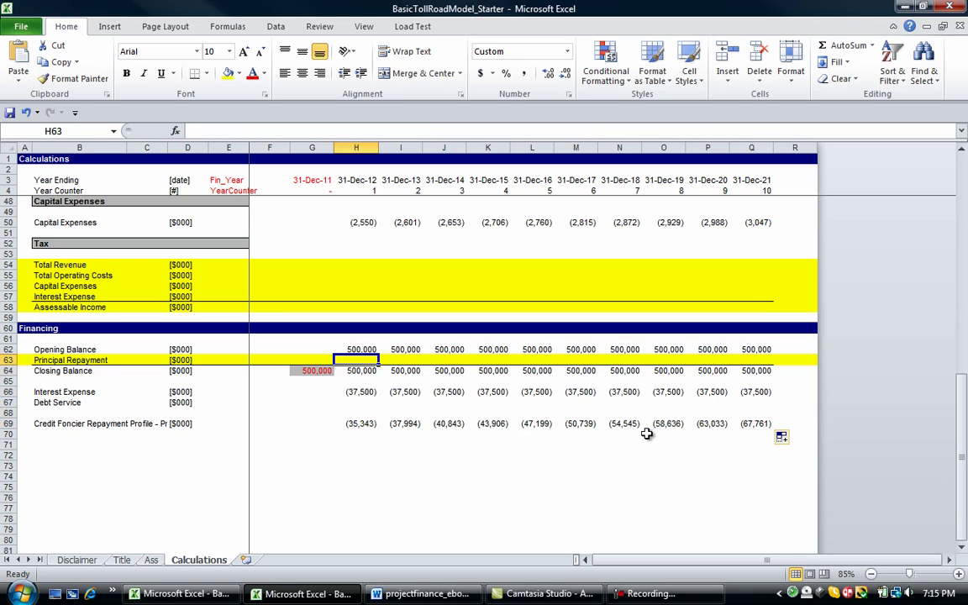
type("=")
key("Down")
key("Down")
key("Down")
key("Down")
key("Down")
key("Down")
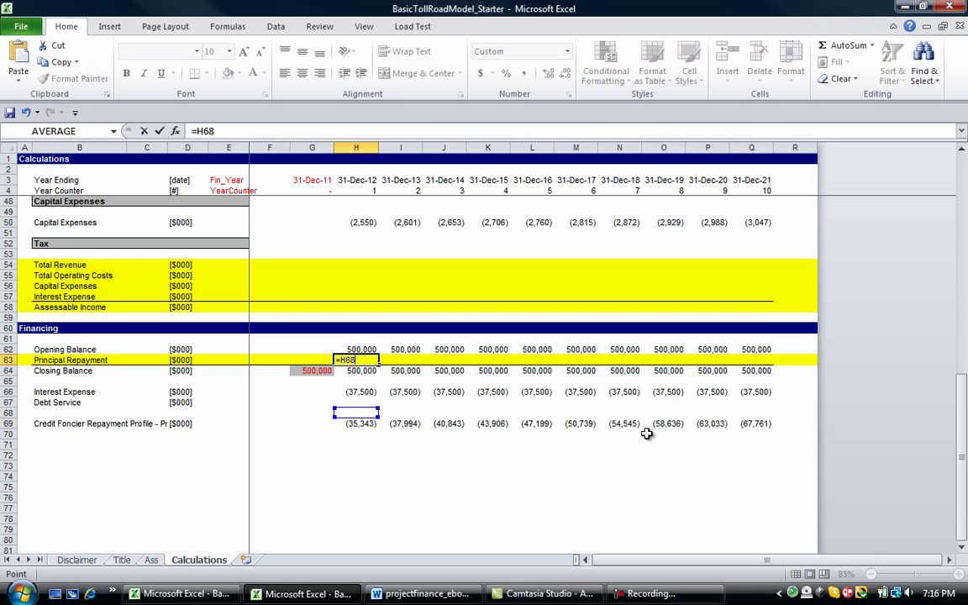
key("Return")
key("Up")
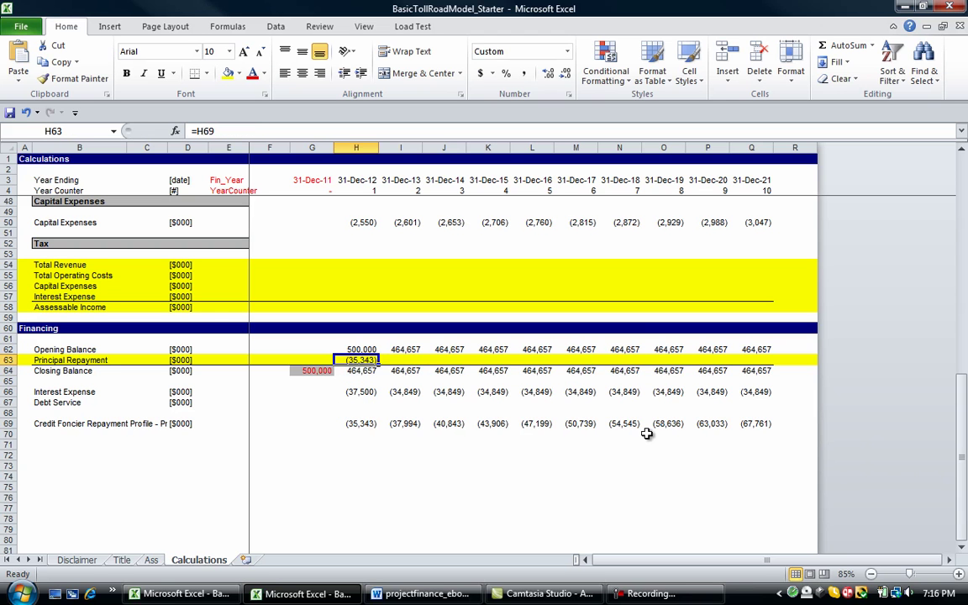
key("shift+Right")
key("shift+Right")
key("shift+Right")
key("shift+Right")
key("shift+Right")
key("shift+Right")
key("shift+Right")
key("shift+Right")
key("shift+Right")
key("ctrl+r")
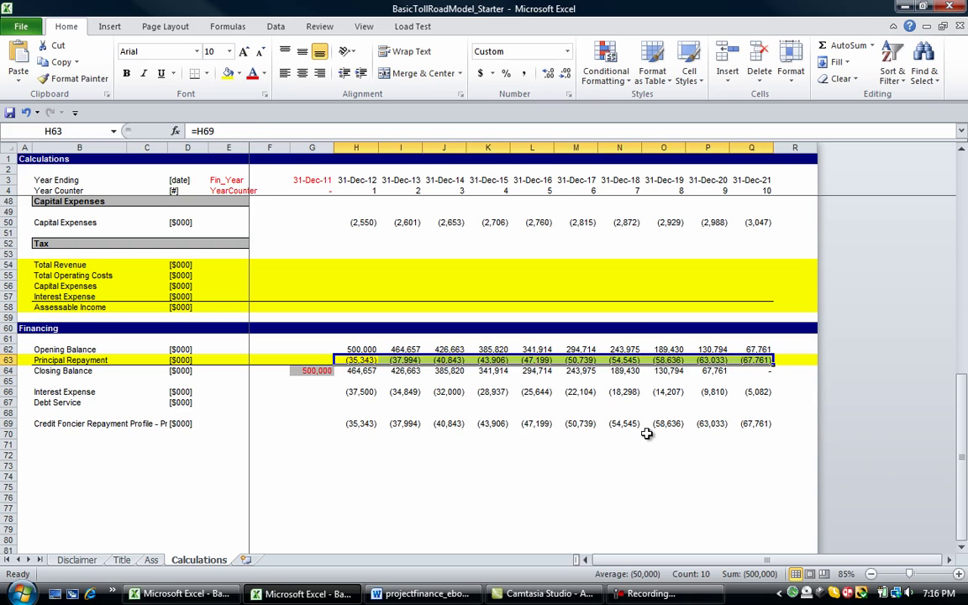
key("Right")
key("Right")
key("Right")
key("Right")
key("Right")
key("Right")
key("Right")
key("Right")
key("Right")
key("Down")
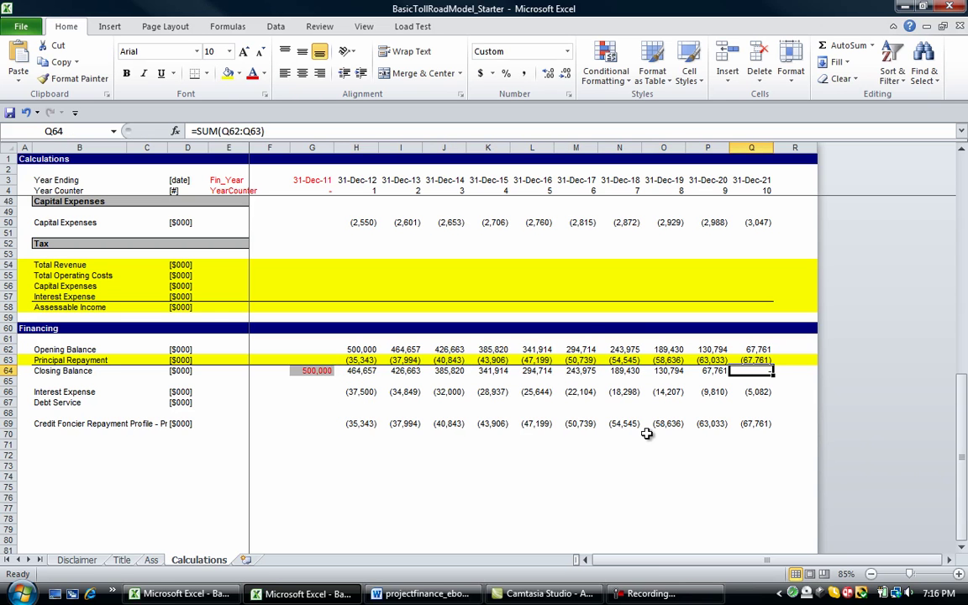
key("Left")
key("Left")
key("Left")
key("Left")
key("Left")
key("Left")
key("Left")
key("Left")
key("Left")
key("Up")
- Remove the yellow fill from row 63 and the grey fill from G64
key("shift+space")
key("alt+h")
key("h")
key("n")
key("Left")
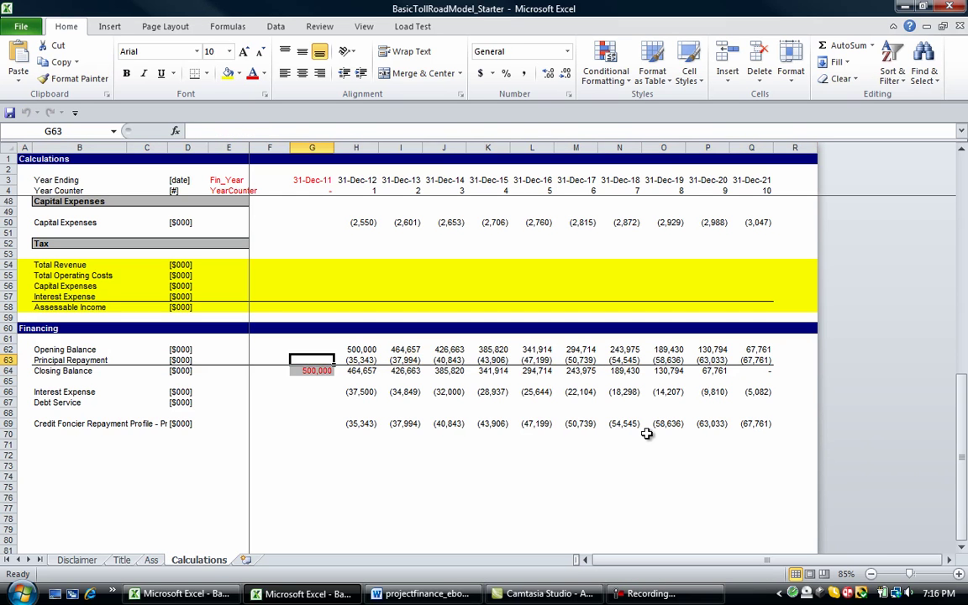
key("Down")
key("alt+h")
key("h")
key("n")
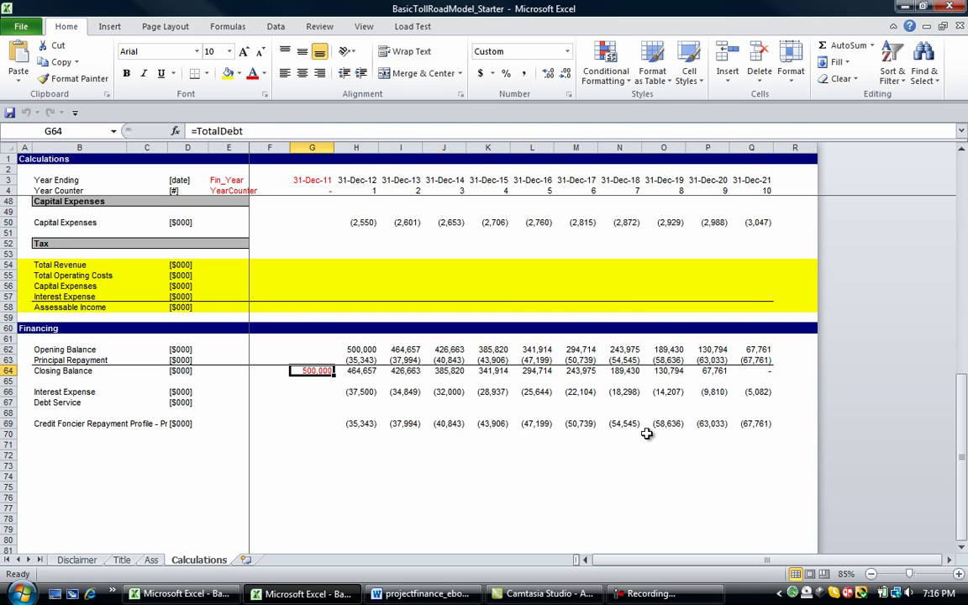
key("Right")
key("Down")
key("Down")
key("Down")
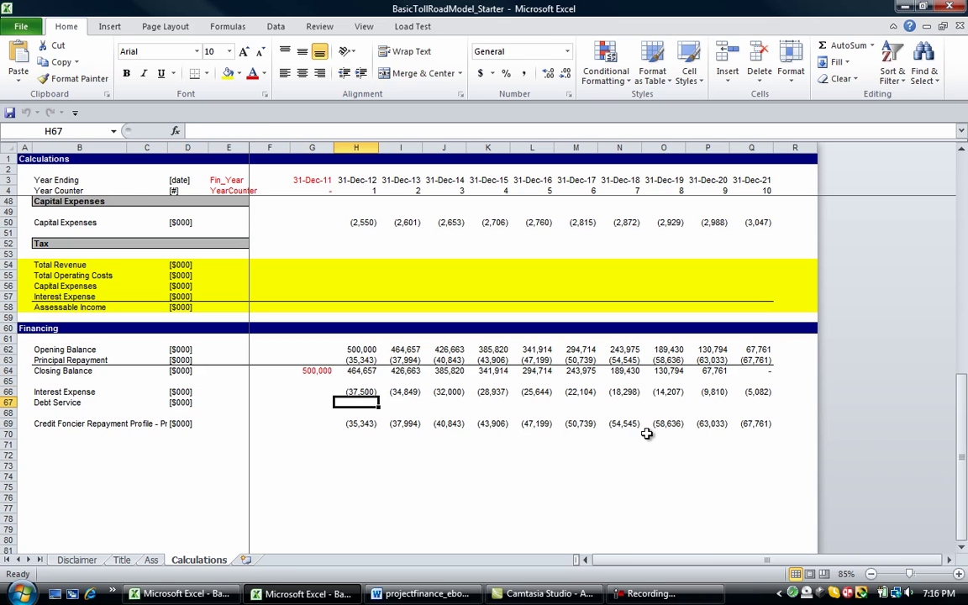
type("=")
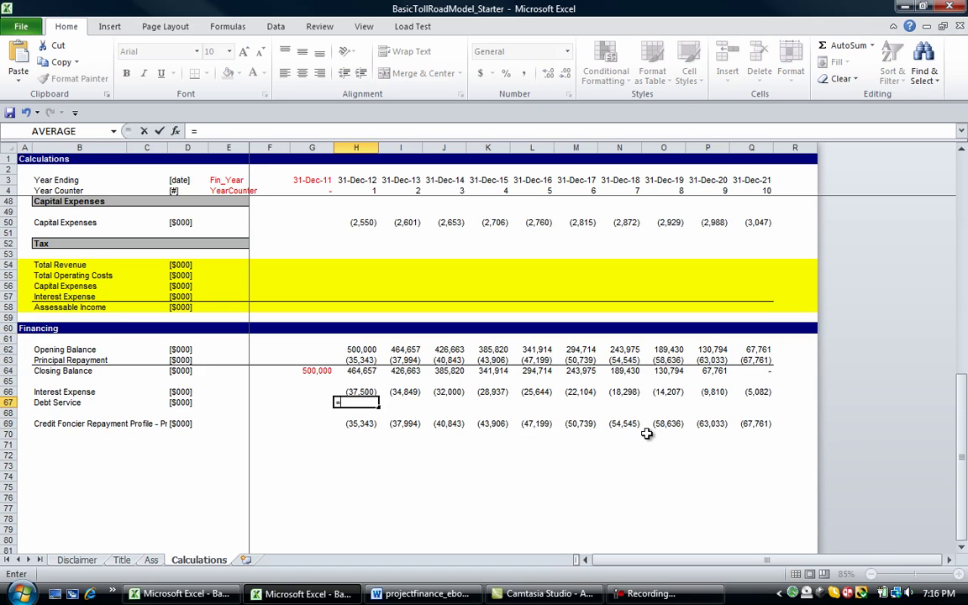
key("Up")
type("-")
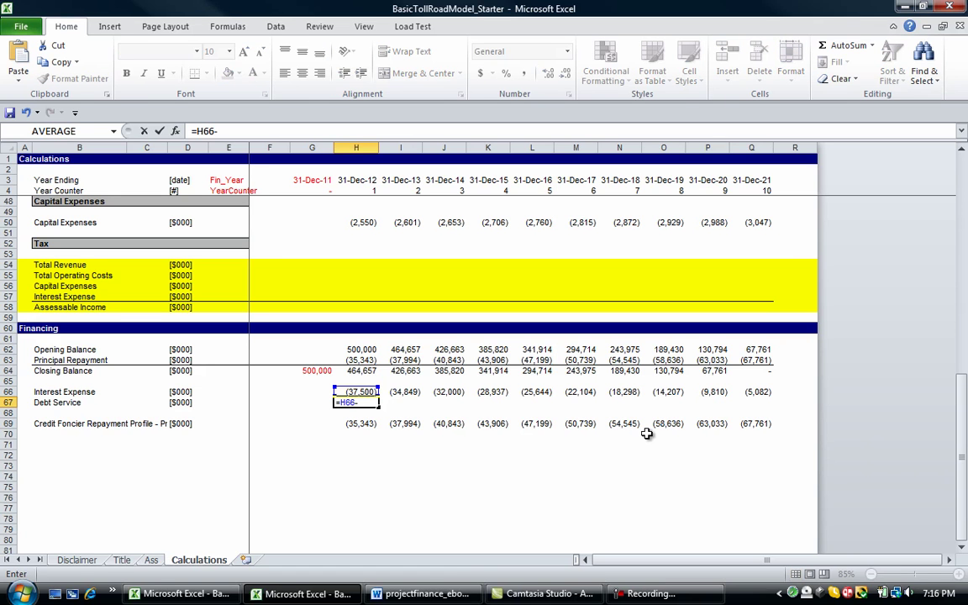
key("BackSpace")
type("+")
key("Up")
key("Up")
key("Up")
key("Up")
key("Return")
key("Up")
key("shift+Right")
key("shift+Right")
key("shift+Right")
key("shift+Right")
key("shift+Right")
key("shift+Right")
key("shift+Right")
key("shift+Right")
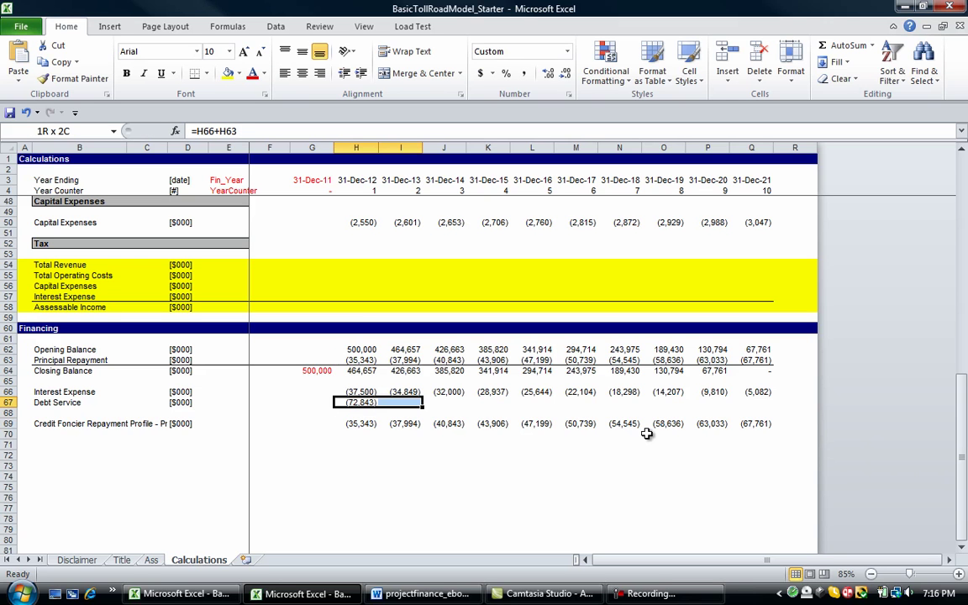
key("shift+Right")
key("ctrl+r")
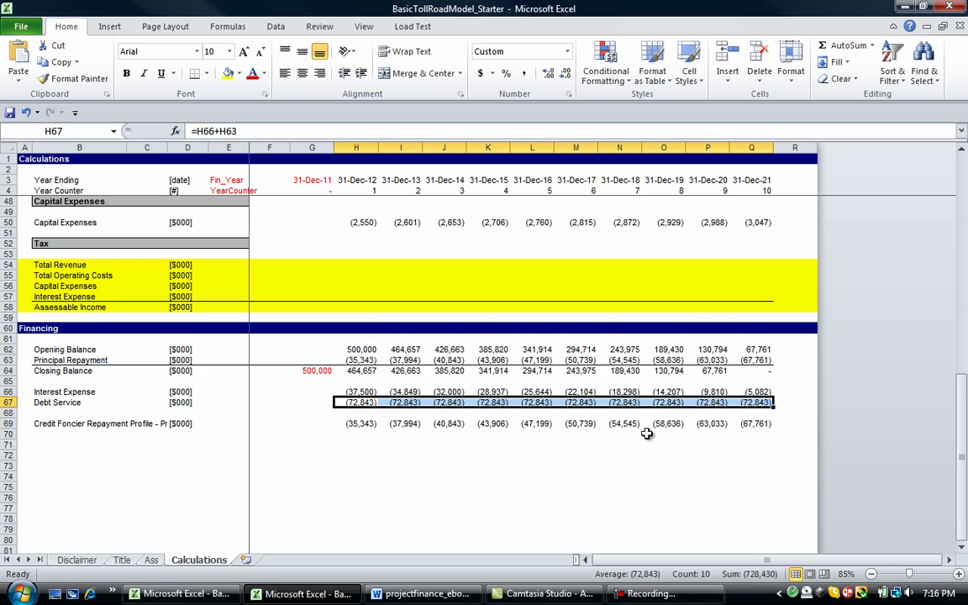
key("Left")
key("Right")
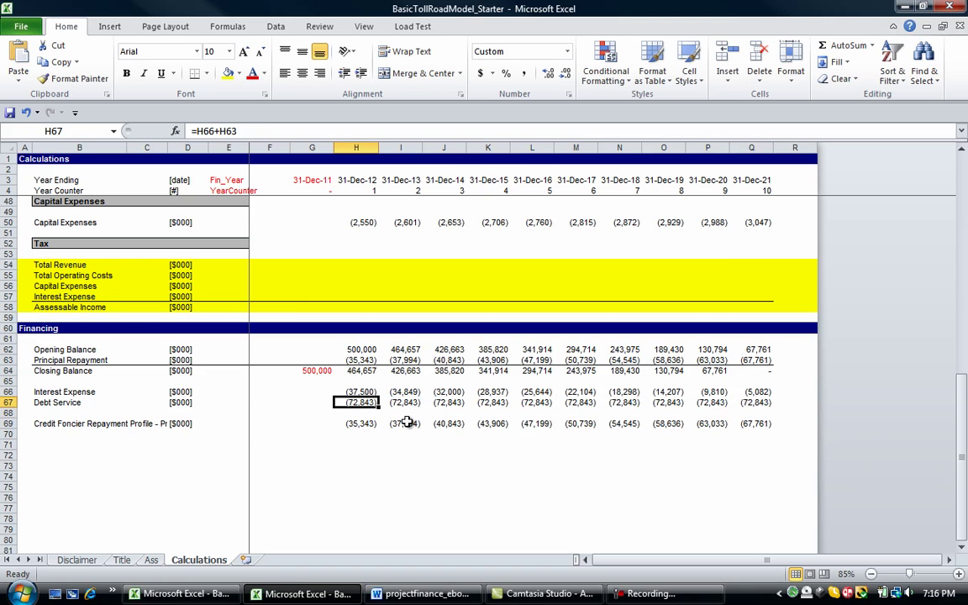
left_click_drag(379, 406, 761, 407)
key("Left")
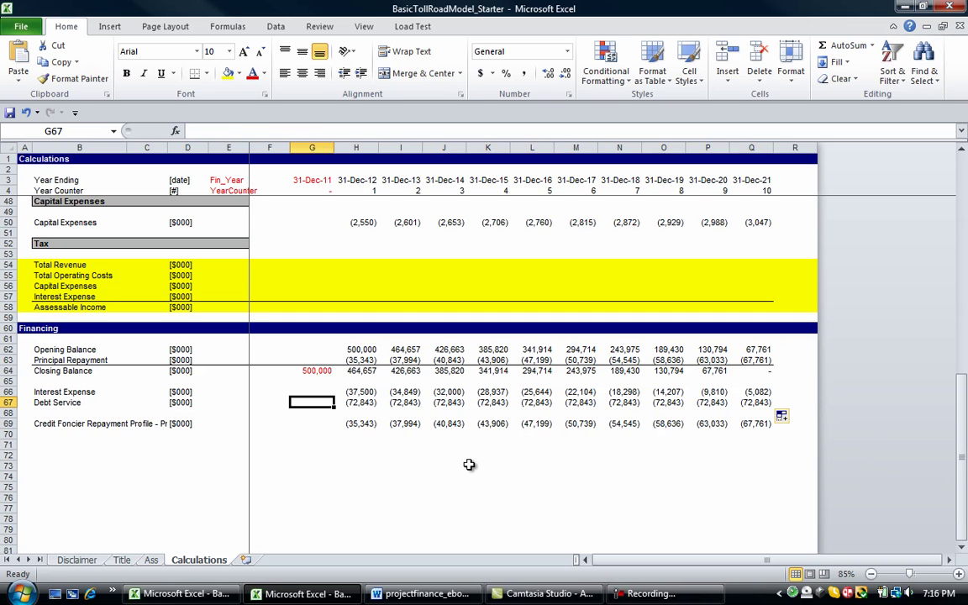
key("Right")
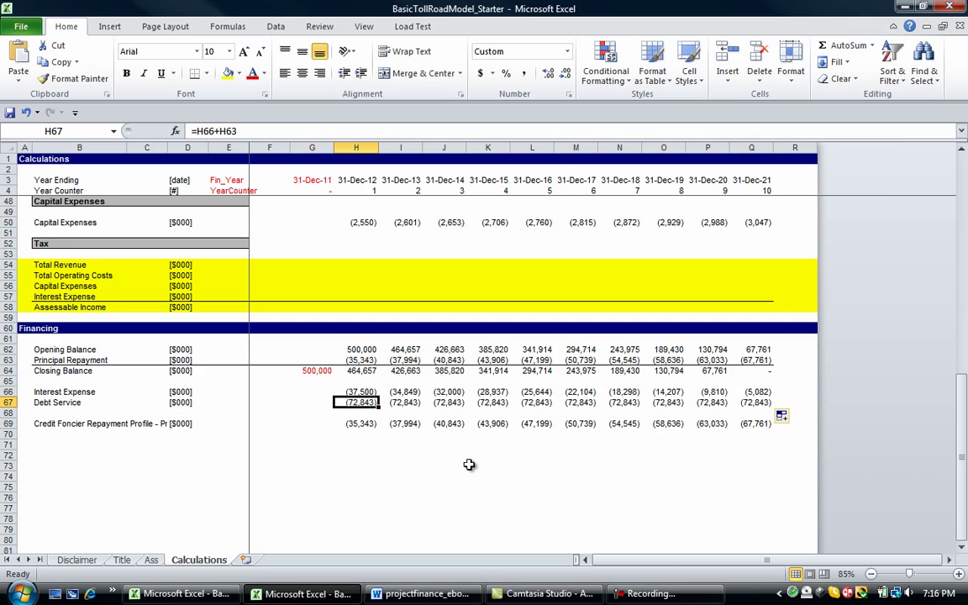
key("shift+space")
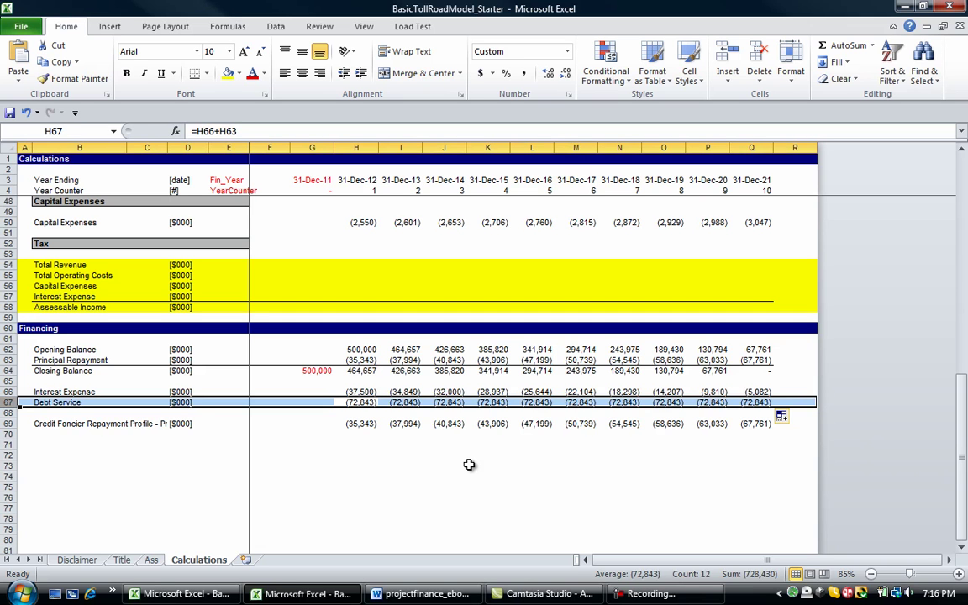
key("Left")
key("Left")
key("Left")
key("Left")
key("Left")
key("Left")
key("Left")
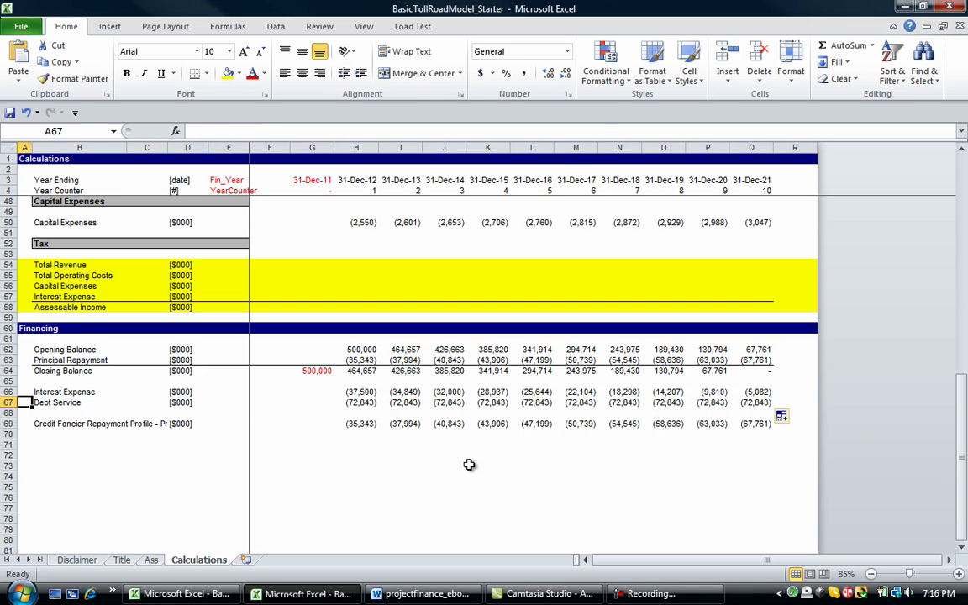
key("Right")
key("Right")
key("Right")
key("Right")
key("Right")
key("Right")
key("Right")
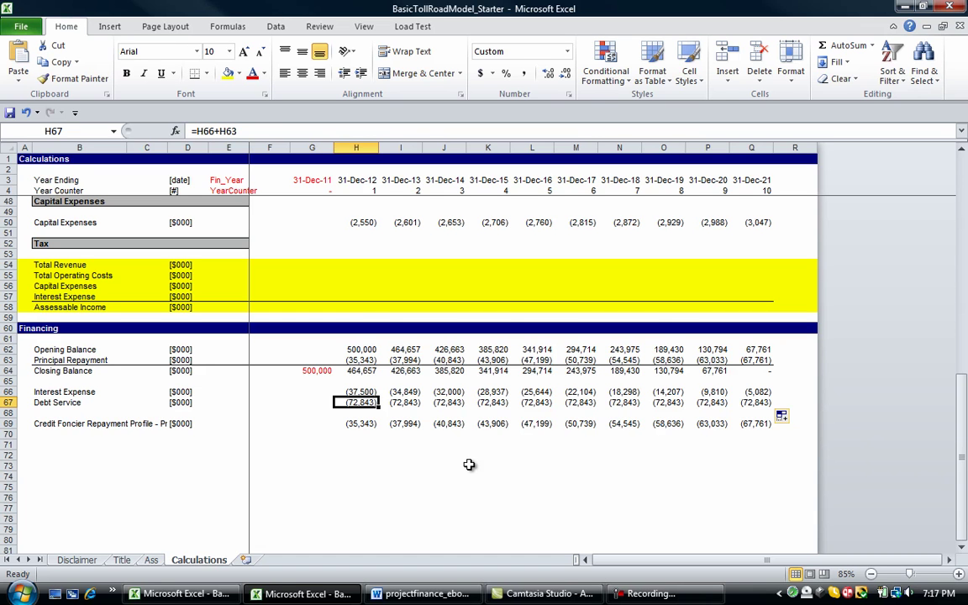
key("Down")
key("Down")
key("Down")
key("Down")
key("Down")
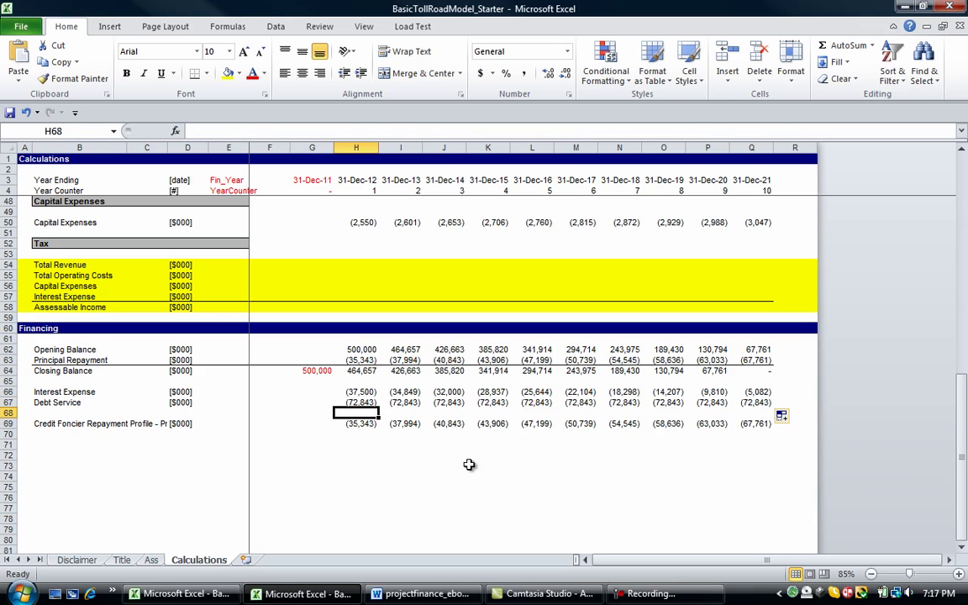
- Enter 'Total Revenue' as the first Cash Flow Summary label in B8
key("Left")
key("Left")
key("Left")
key("Left")
key("Left")
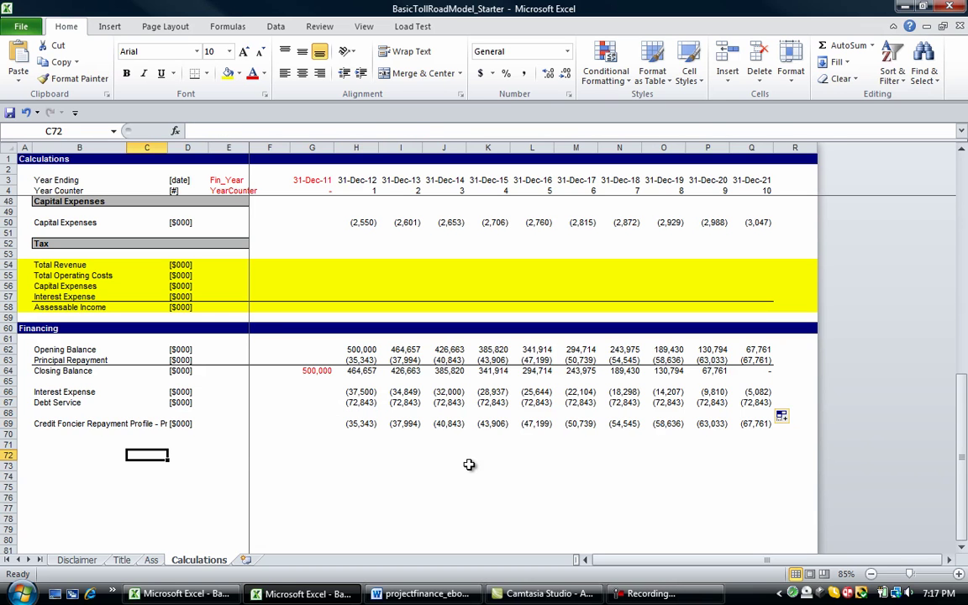
key("Left")
key("Left")
key("Up")
key("Up")
key("Up")
key("Up")
key("Up")
key("Up")
key("Up")
key("Up")
key("Up")
key("Up")
key("Up")
key("Up")
key("Up")
key("Up")
key("Up")
key("Up")
key("Up")
key("Up")
key("Up")
key("Up")
key("Up")
key("Up")
key("Up")
key("Up")
key("Up")
key("Up")
key("Up")
key("Up")
key("Up")
key("Up")
key("Up")
key("Up")
key("Up")
key("Up")
key("Up")
key("Up")
key("Up")
key("Up")
key("Up")
key("Up")
key("Up")
key("Up")
key("Up")
key("Up")
key("Up")
key("Up")
key("Up")
key("Up")
key("Up")
key("Up")
key("Down")
key("Down")
key("Down")
key("Down")
key("Down")
key("Down")
key("Down")
key("Right")
type("Annual")
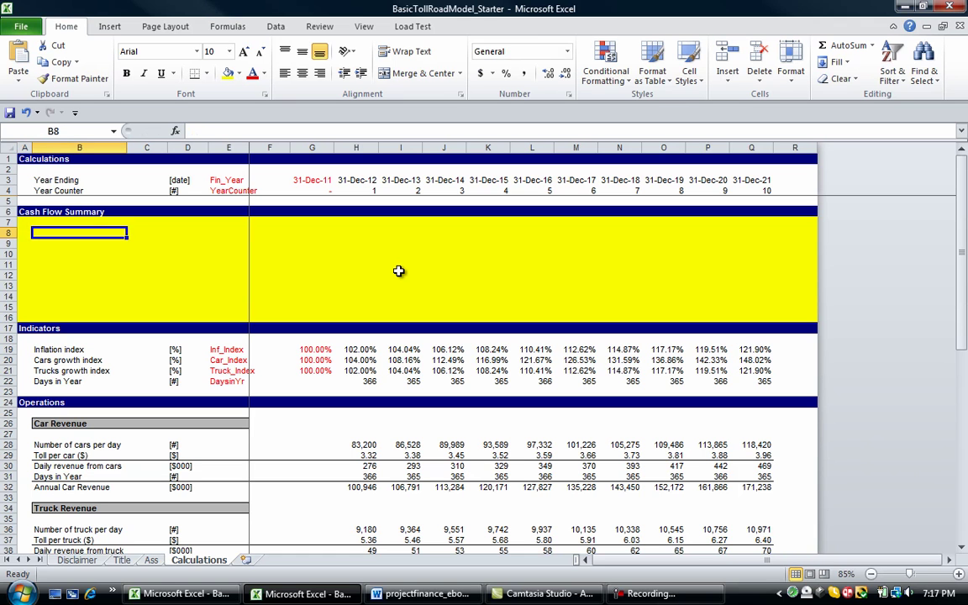
key("BackSpace")
key("BackSpace")
key("BackSpace")
key("BackSpace")
key("BackSpace")
key("BackSpace")
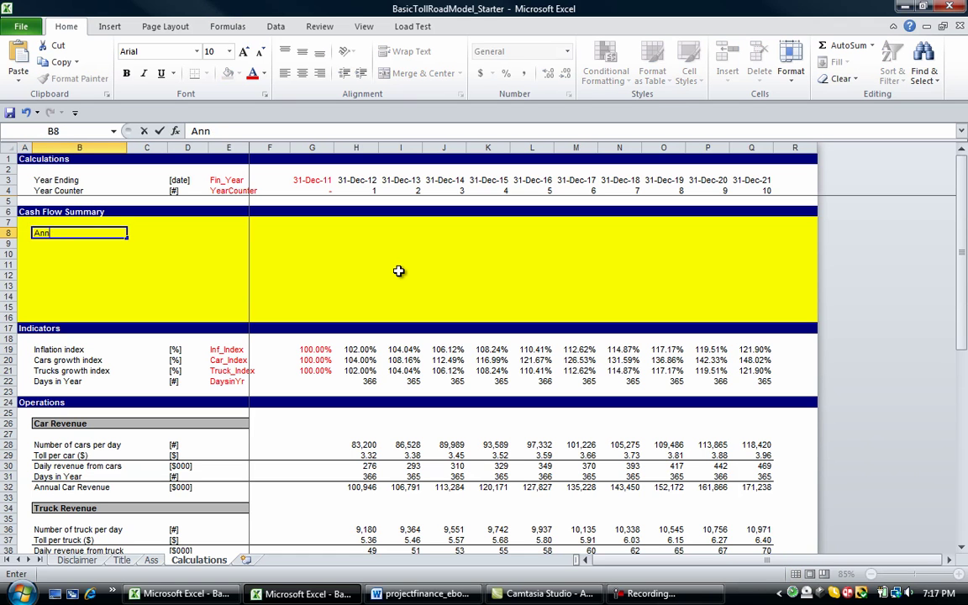
type("Total Revenue")
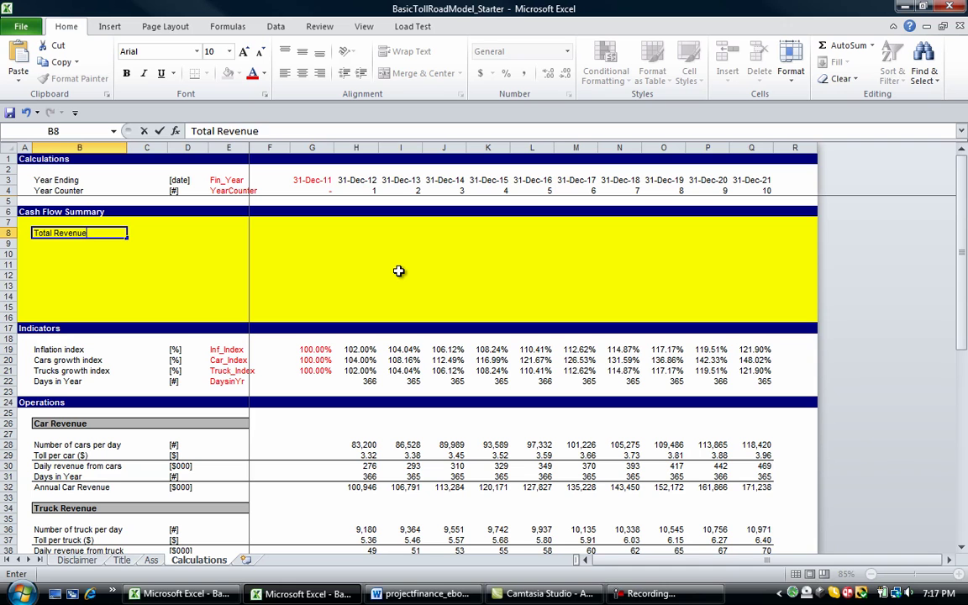
key("Return")
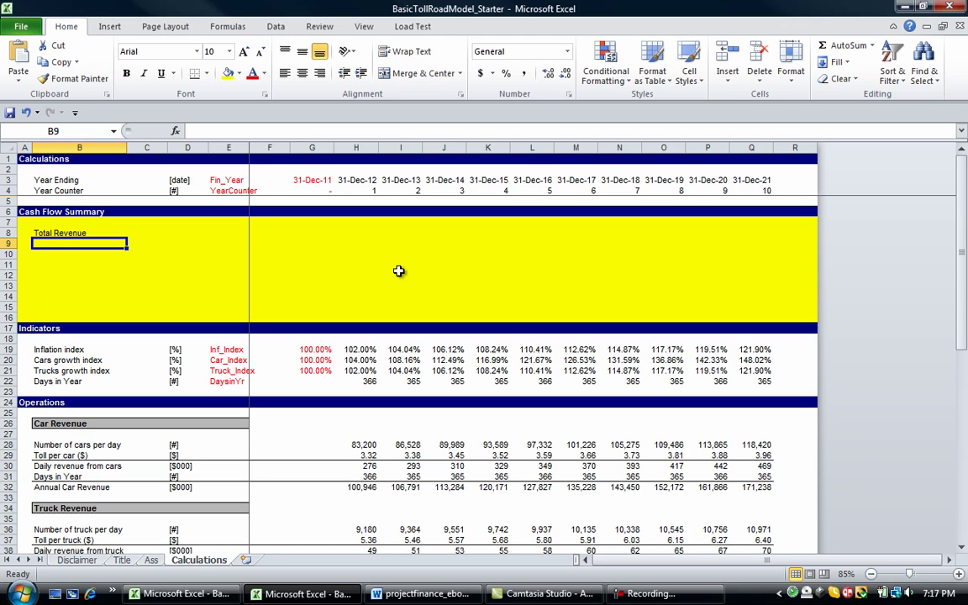
- Add labels Total Operating Costs, Capital Expenses, Tax Payable and Cash Flow Available for Debt Service below it
type("Total Ope")
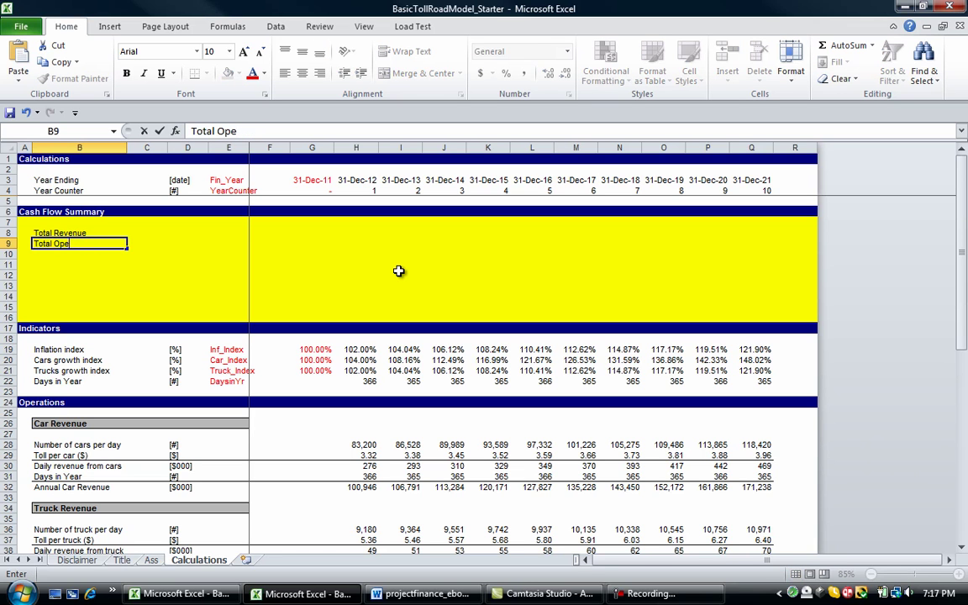
type("rating Costs")
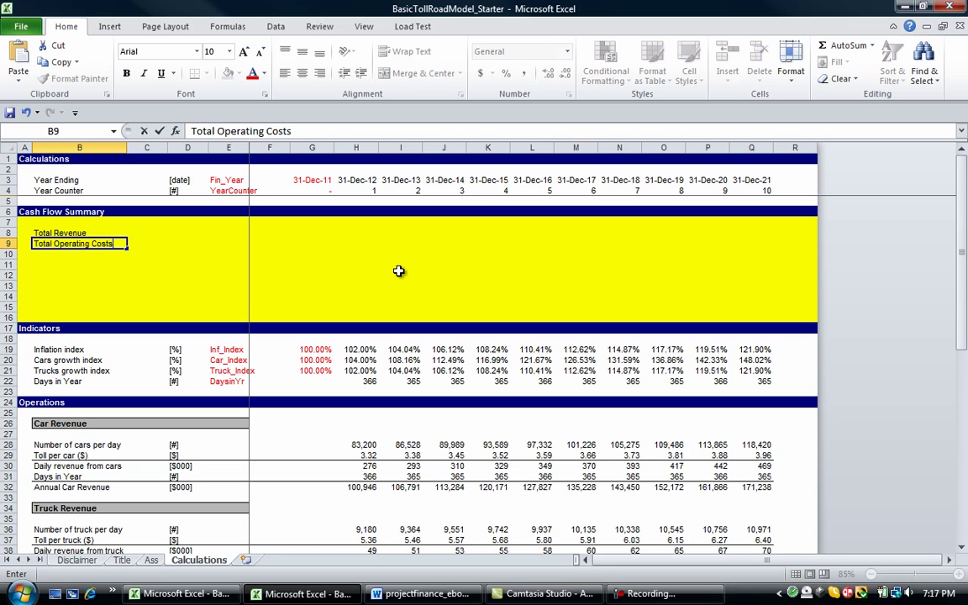
key("Return")
type("Capital E")
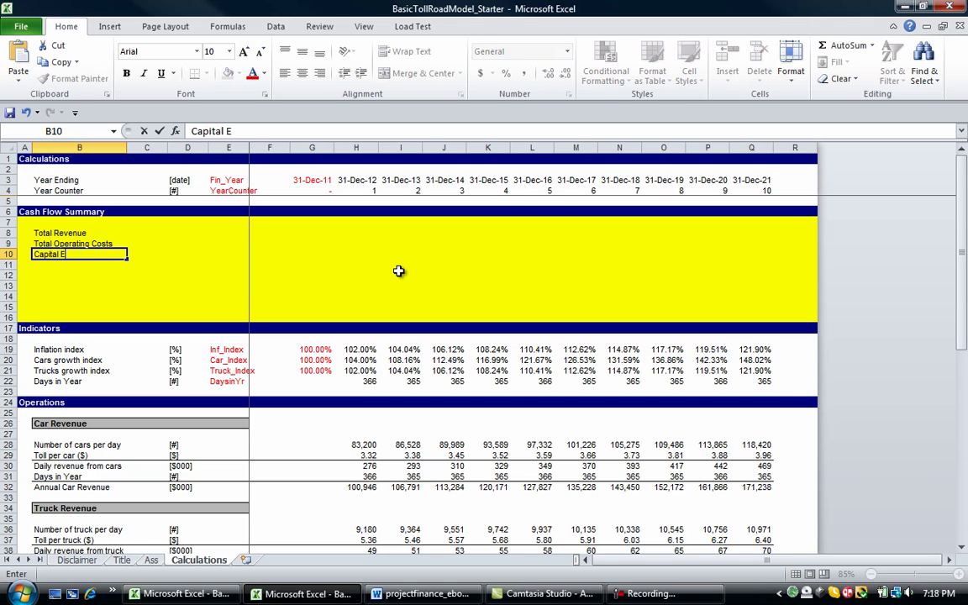
type("xpenses")
key("Return")
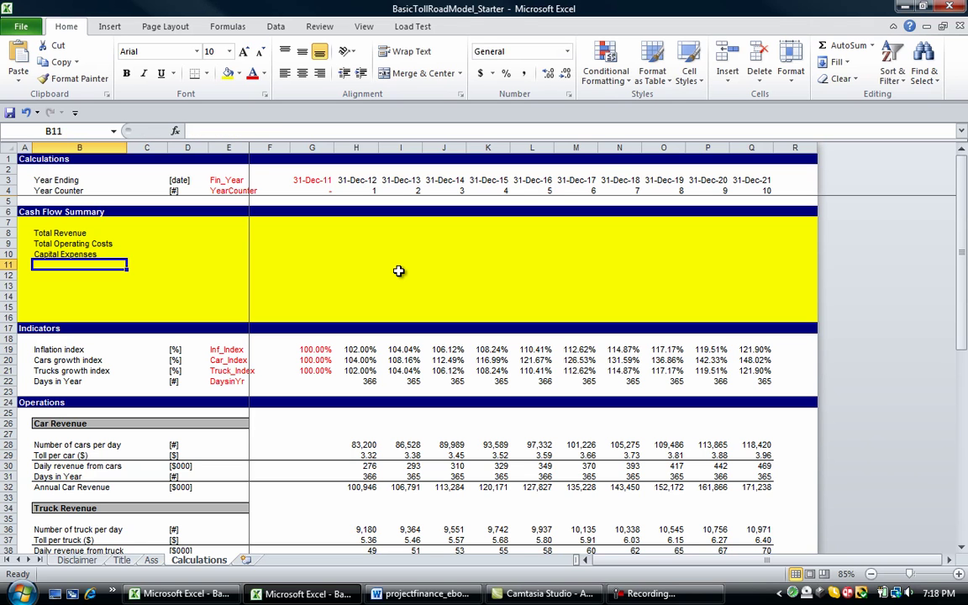
type("Tax Pa")
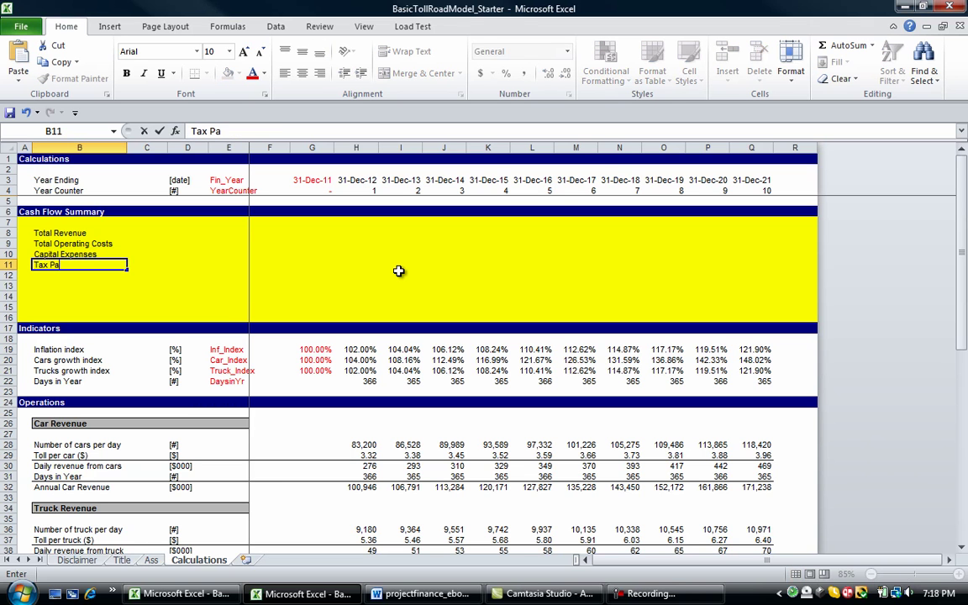
type("yable")
key("Return")
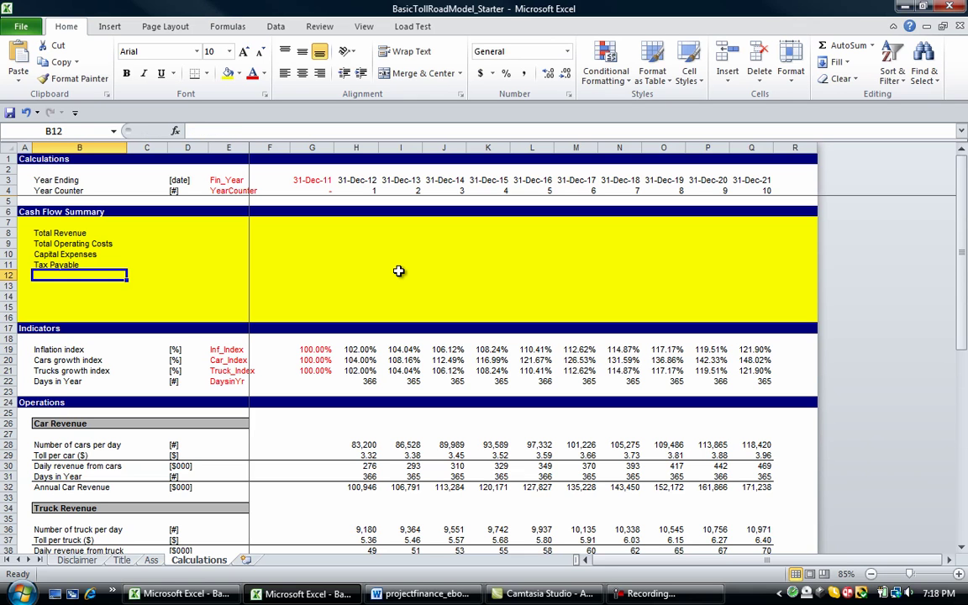
type("Cash ")
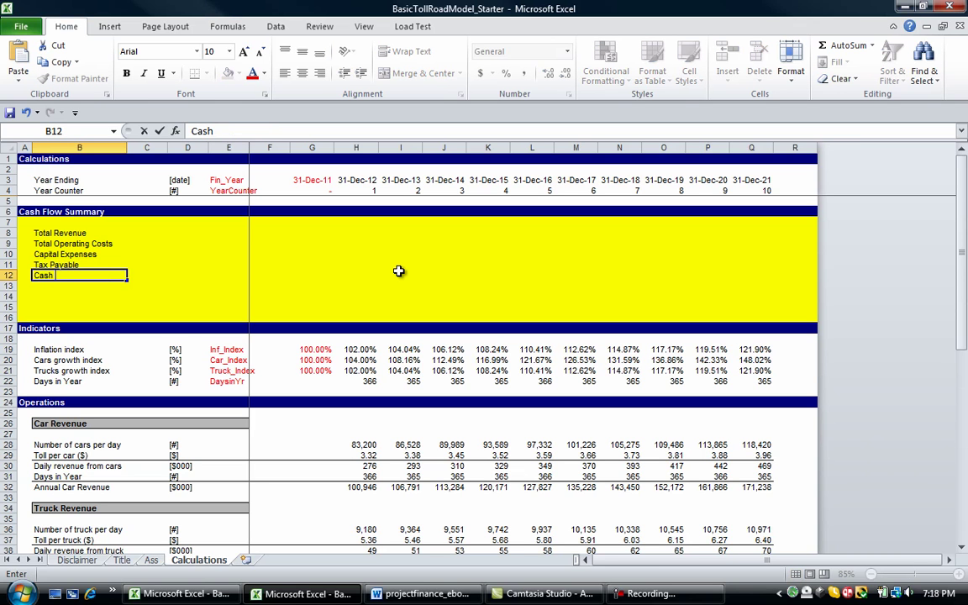
type("Flow Available for")
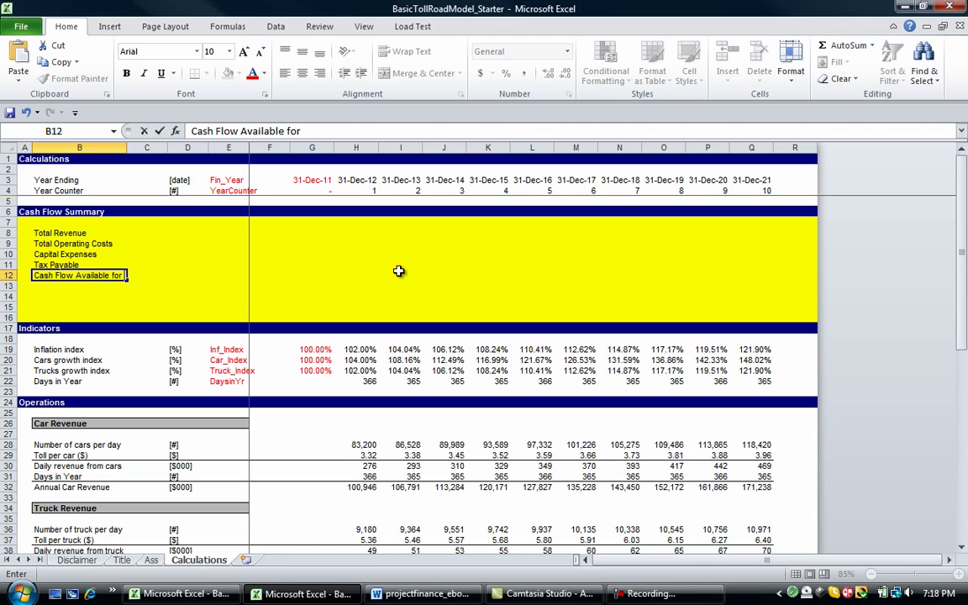
type(" Debt Service")
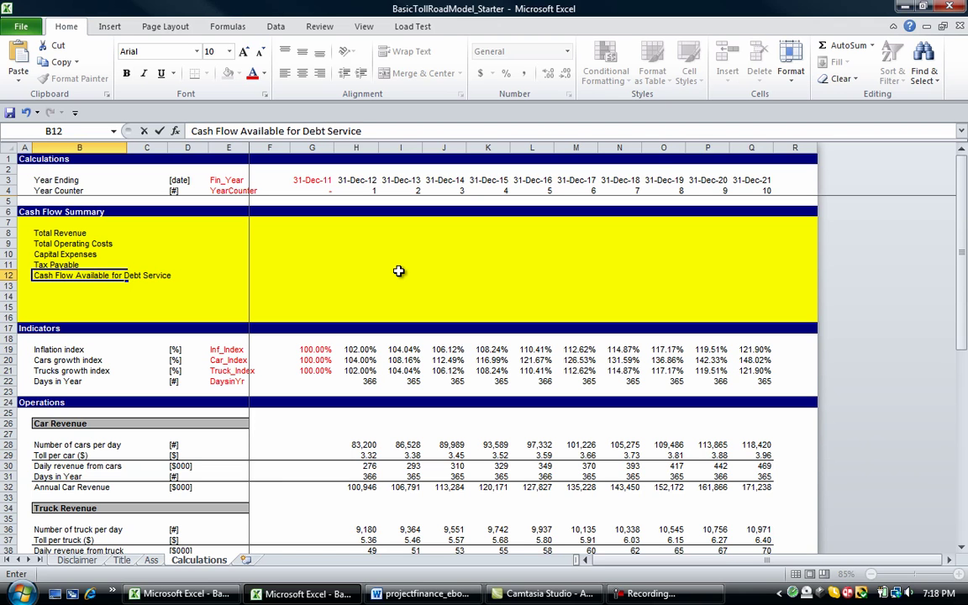
key("Return")
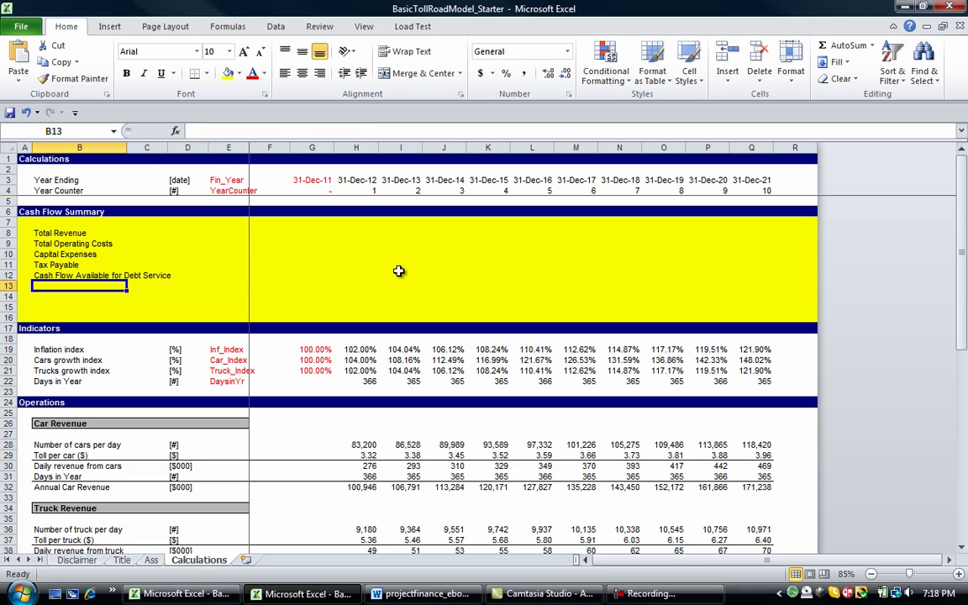
- Add a top border across B12:Q12 above the Cash Flow Available for Debt Service row
key("Up")
key("shift+Right")
key("shift+Right")
key("shift+Right")
key("shift+Right")
key("shift+Right")
key("shift+Right")
key("shift+Right")
key("shift+Right")
key("shift+Right")
key("shift+Right")
key("shift+Right")
key("shift+Right")
key("shift+Right")
key("shift+Right")
key("shift+Right")
key("shift+Right")
key("shift+Left")
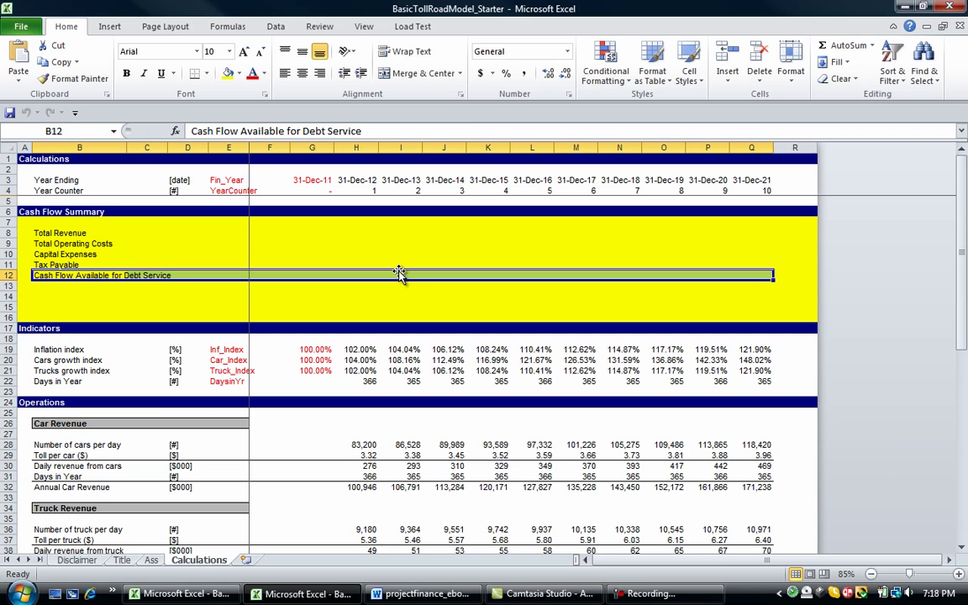
key("Down")
key("Up")
key("Right")
key("Right")
key("Right")
key("Right")
key("Up")
key("Up")
key("Up")
key("Up")
key("Down")
key("Down")
key("Down")
key("Down")
key("Left")
key("Left")
key("Left")
key("Left")
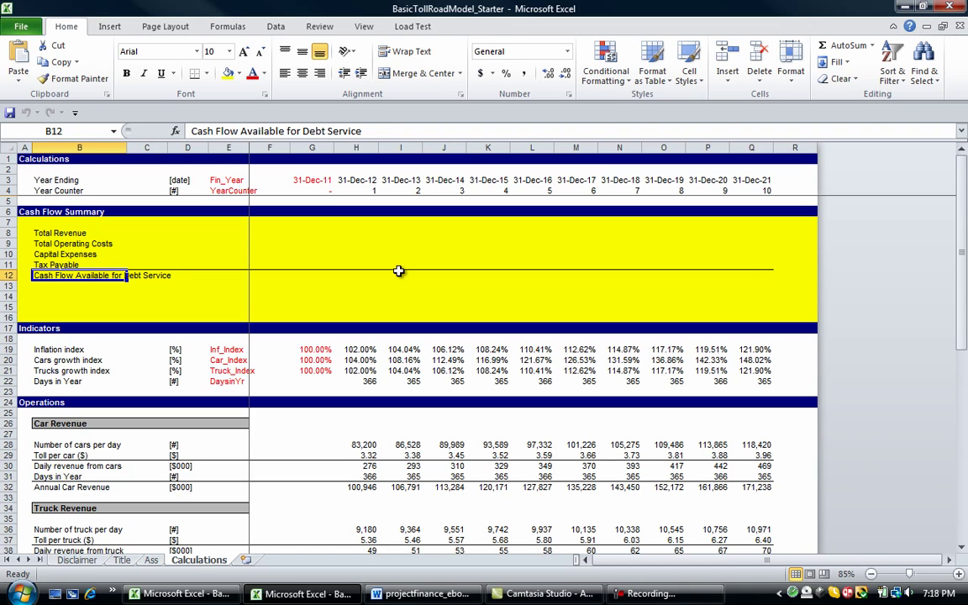
key("Down")
key("Up")
key("Return")
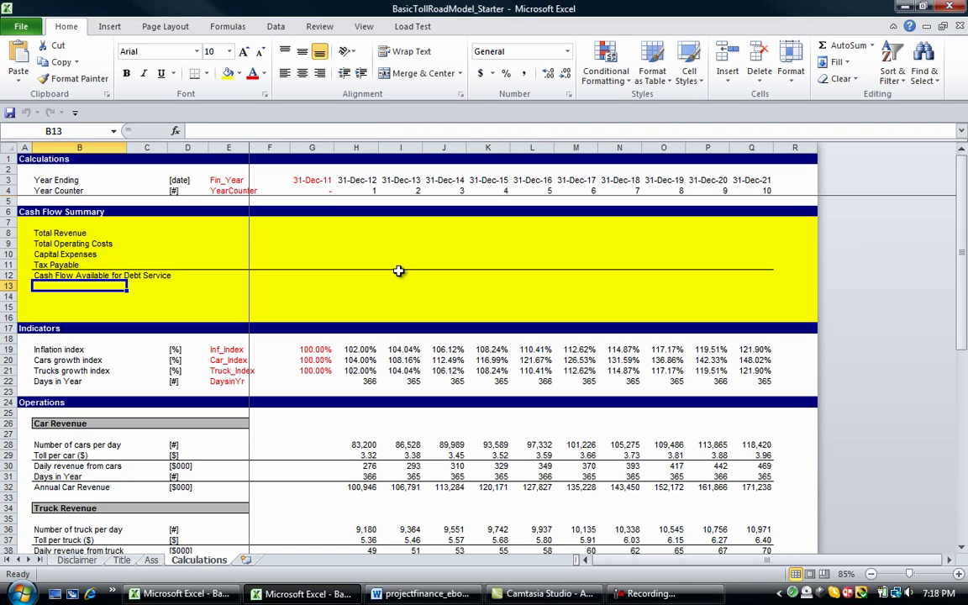
key("Down")
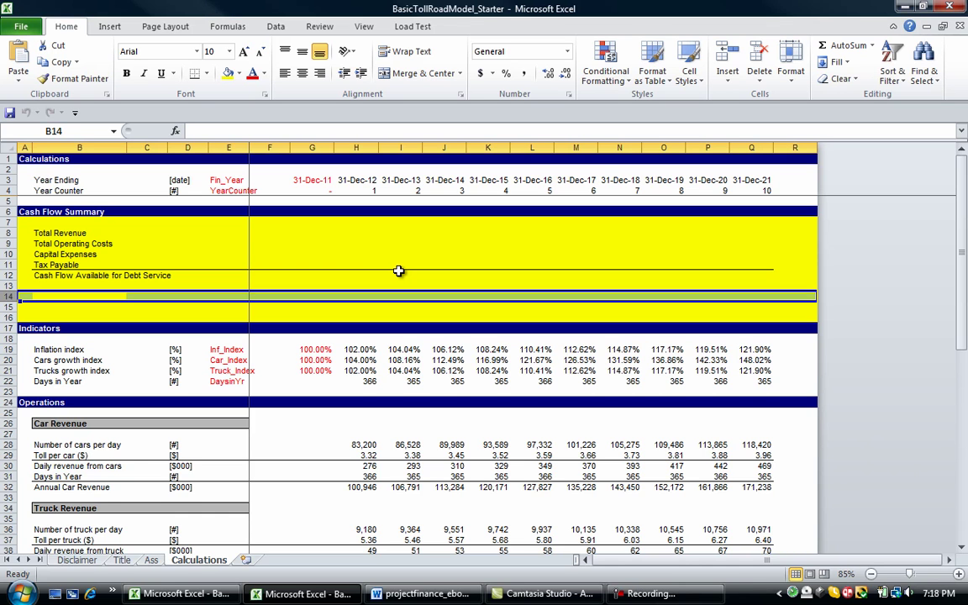
- Insert blank rows and label rows 14 and 15 Interest Expense and Principal Repayment
key("shift+space")
key("ctrl+plus")
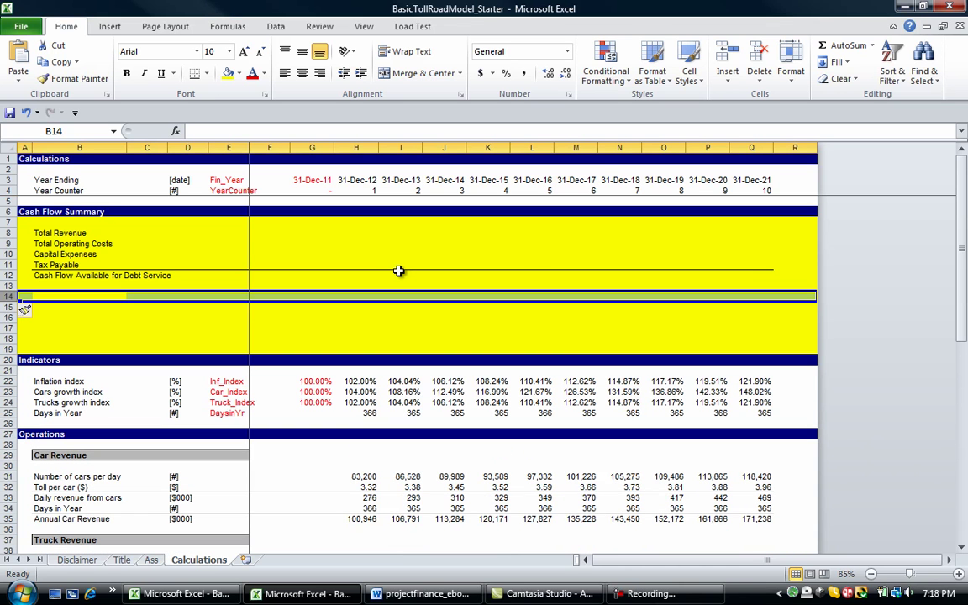
key("Up")
key("Down")
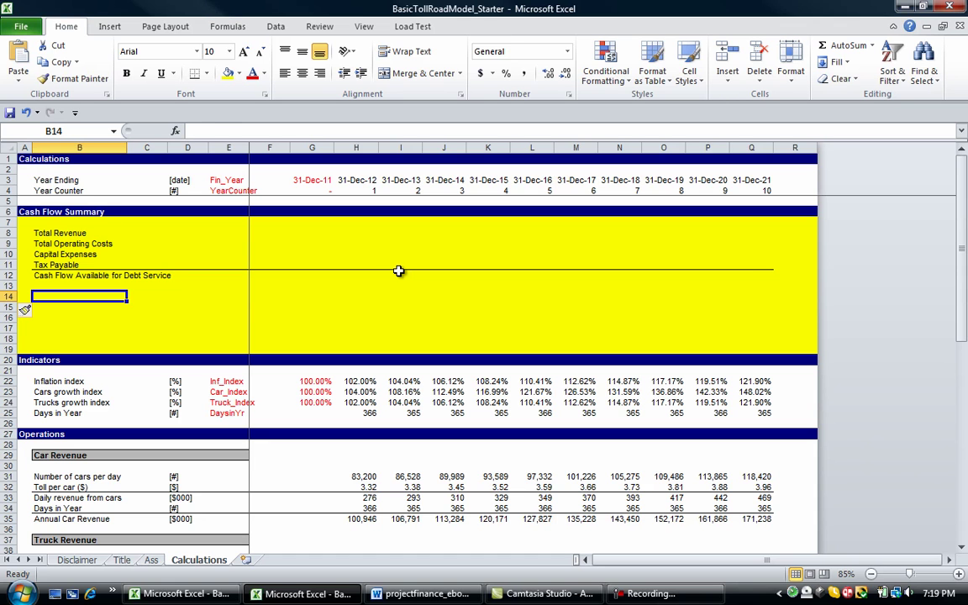
type("Intere")
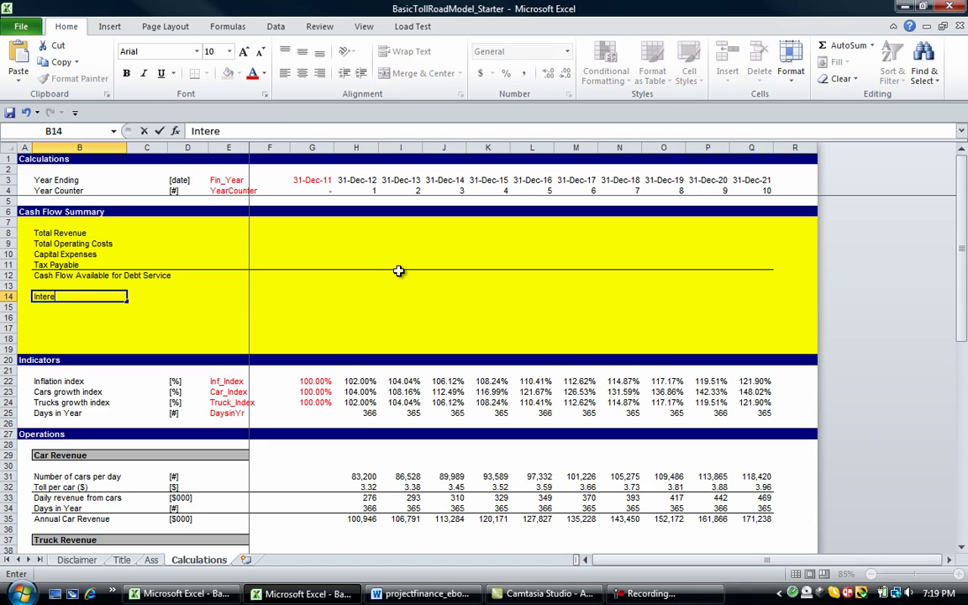
type("st Expense")
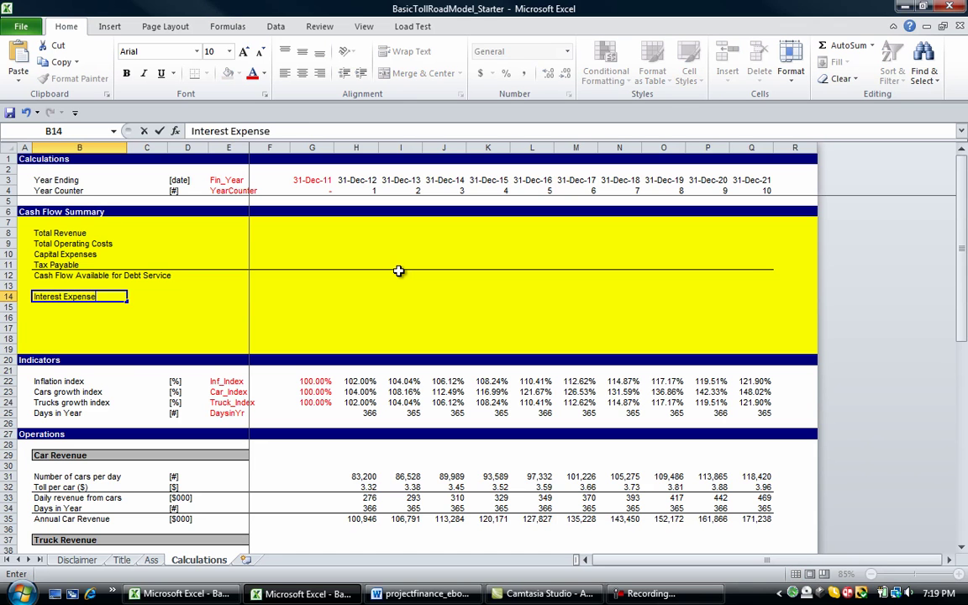
key("Return")
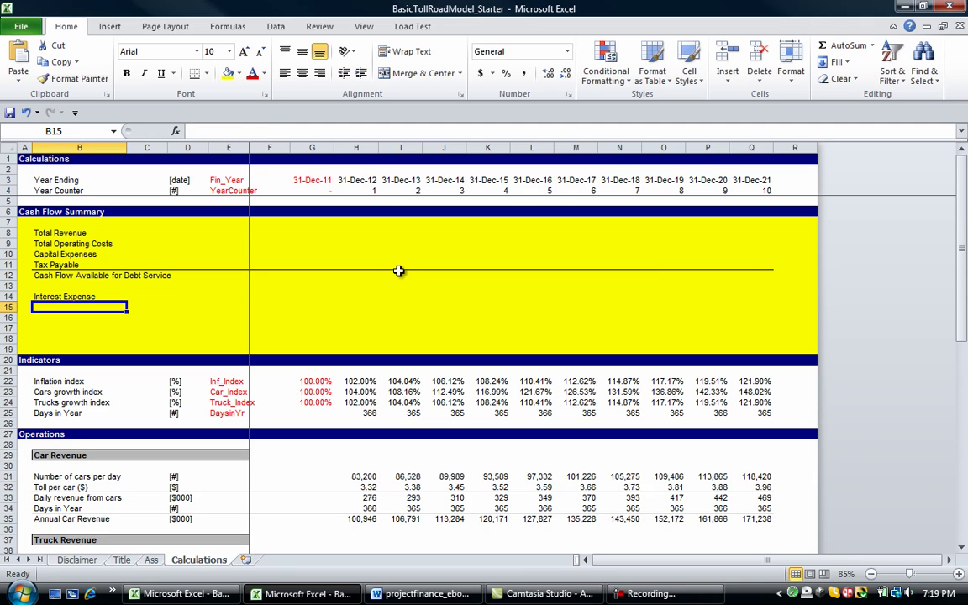
type("Principa")
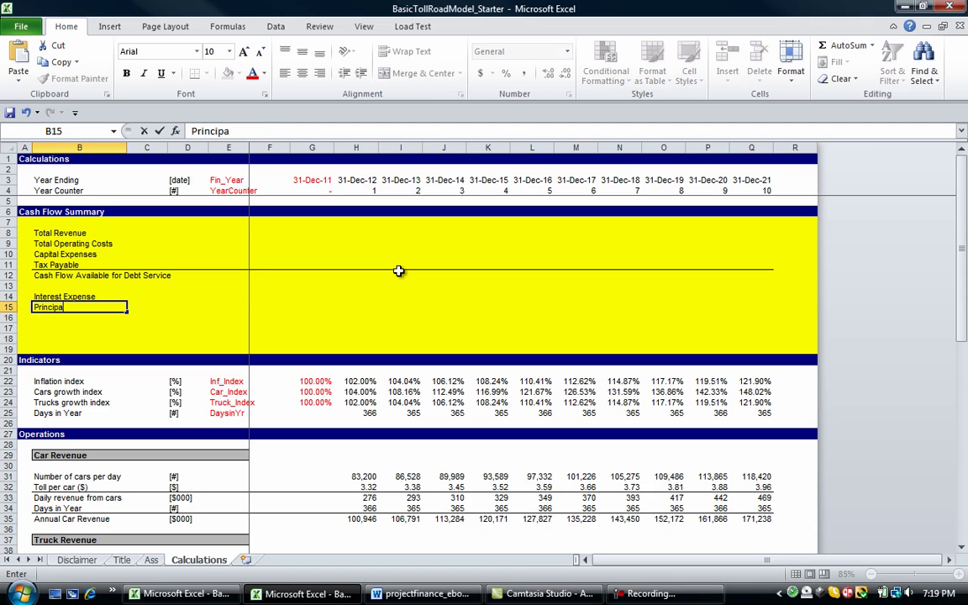
type("l repa")
key("BackSpace")
key("BackSpace")
key("BackSpace")
key("BackSpace")
key("BackSpace")
type("Repayment")
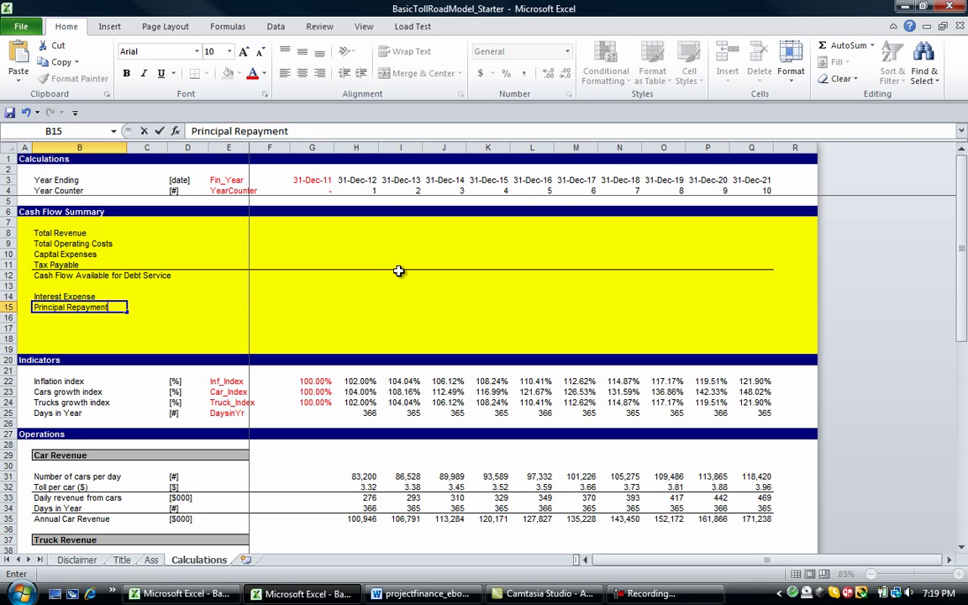
key("Return")
- Label row 16 'Cash Flow Distributed to Equity' and select row 18
key("Down")
key("Down")
key("Up")
key("Up")
type("C")
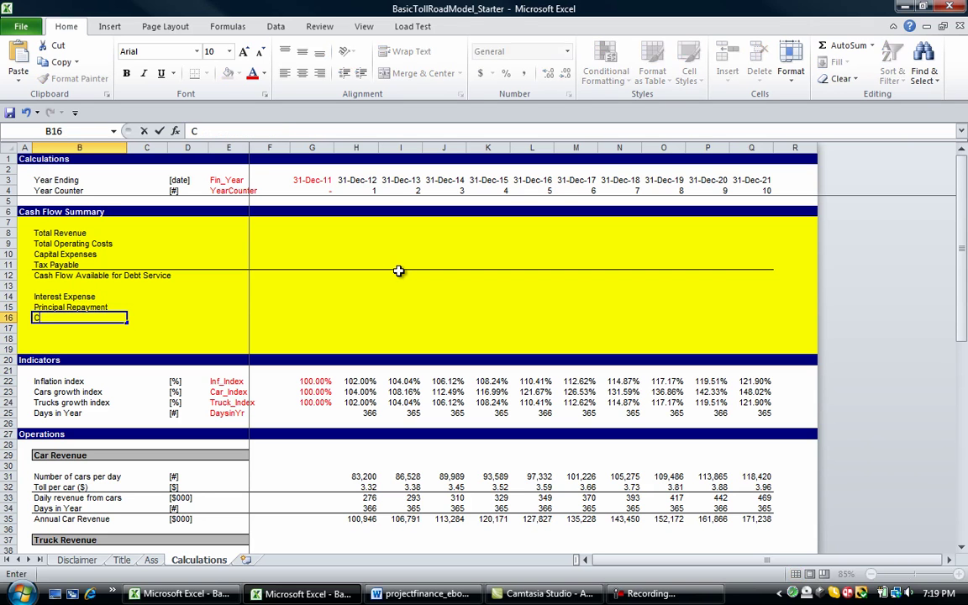
type("ash Flow Available for")
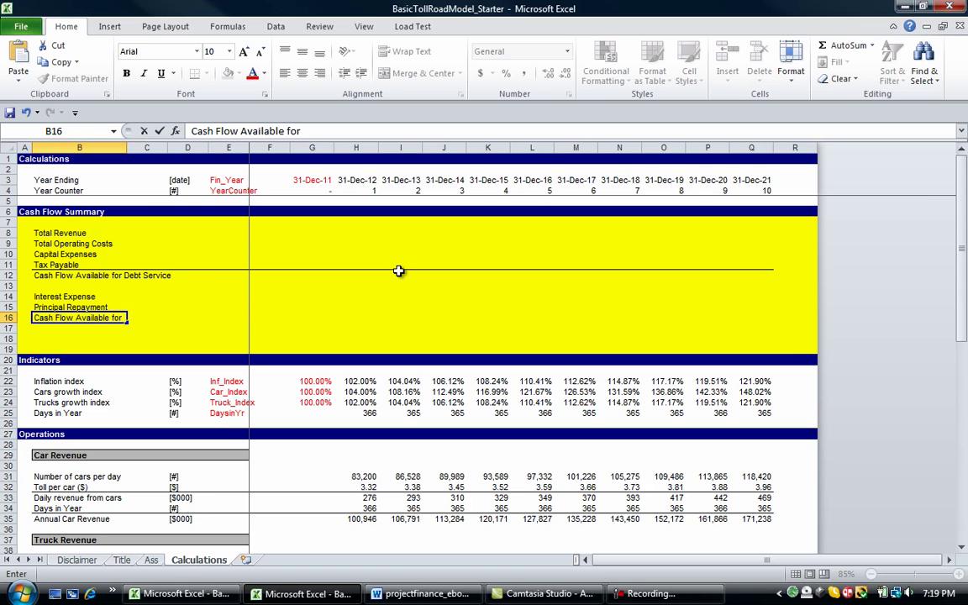
type(" Eqi")
key("BackSpace")
key("BackSpace")
key("BackSpace")
key("BackSpace")
key("BackSpace")
key("BackSpace")
key("BackSpace")
key("BackSpace")
key("BackSpace")
key("BackSpace")
key("BackSpace")
key("BackSpace")
key("BackSpace")
key("BackSpace")
key("BackSpace")
key("BackSpace")
key("BackSpace")
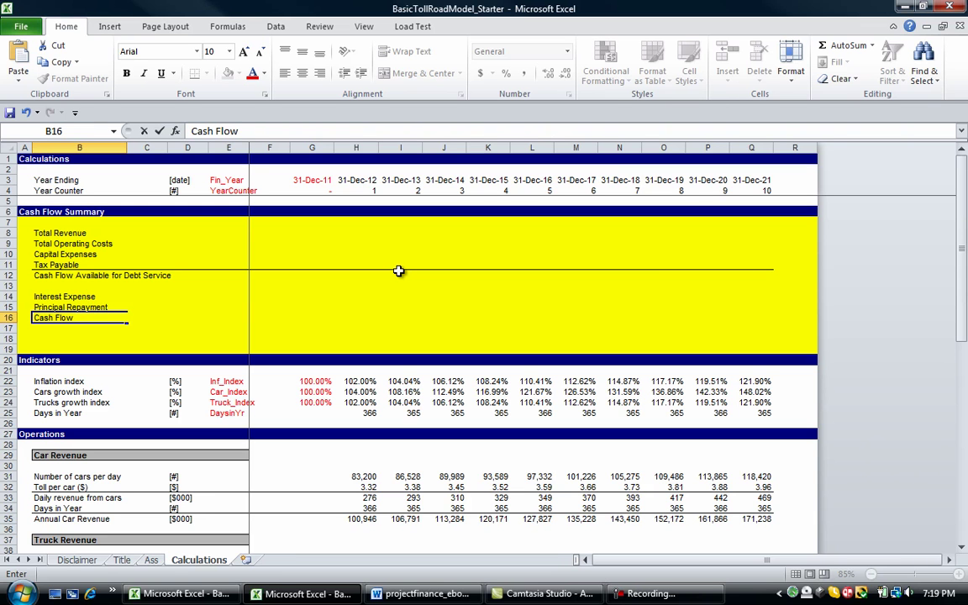
type("Distributed to Equity")
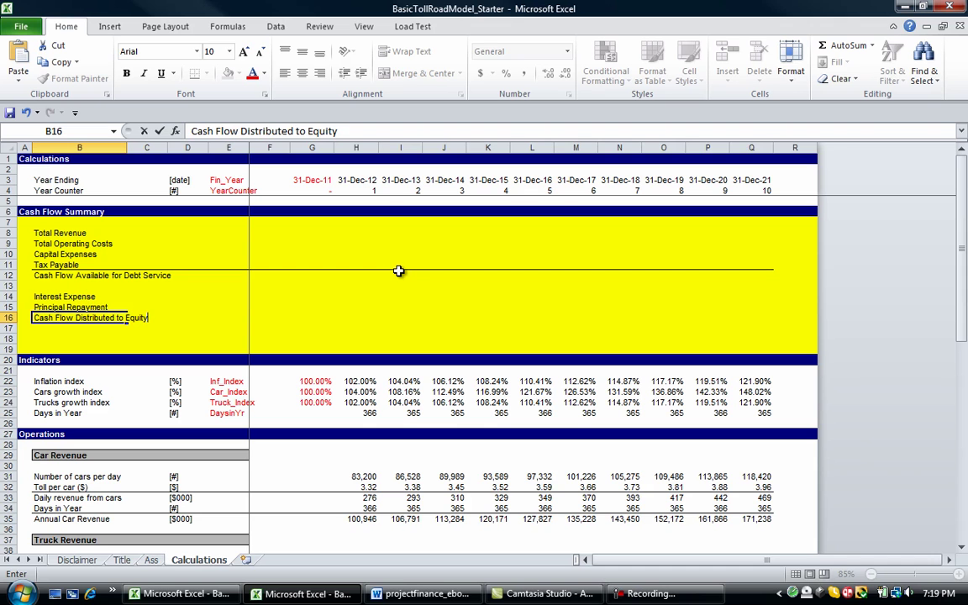
key("Return")
key("Down")
key("shift+space")
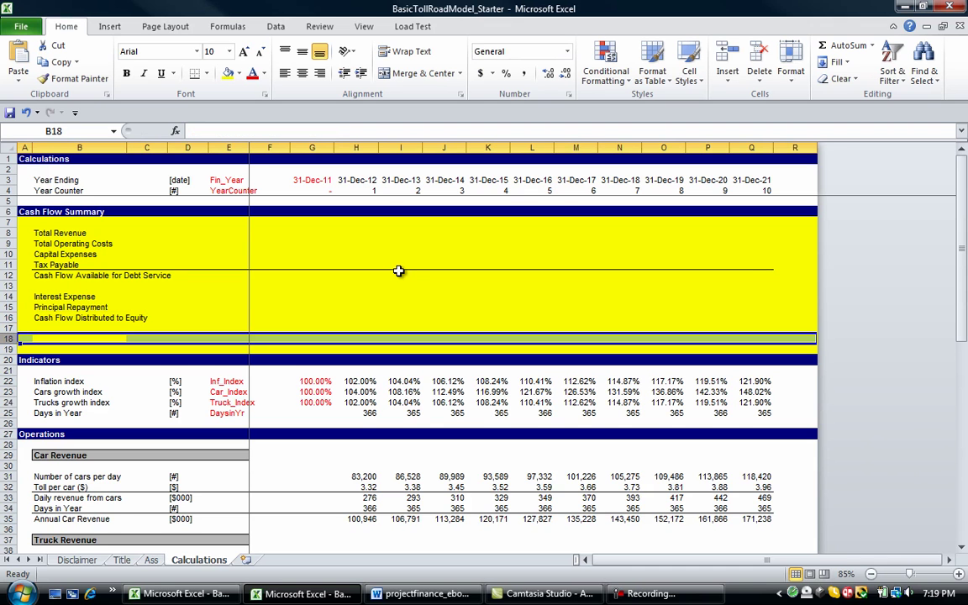
- Insert two blank rows above Indicators and add a top border to B16:I16
key("ctrl+shift+plus")
key("ctrl+shift+plus")
key("Up")
key("Up")
key("shift+Right")
key("shift+Right")
key("shift+Right")
key("shift+Right")
key("shift+Right")
key("shift+Right")
key("shift+Right")
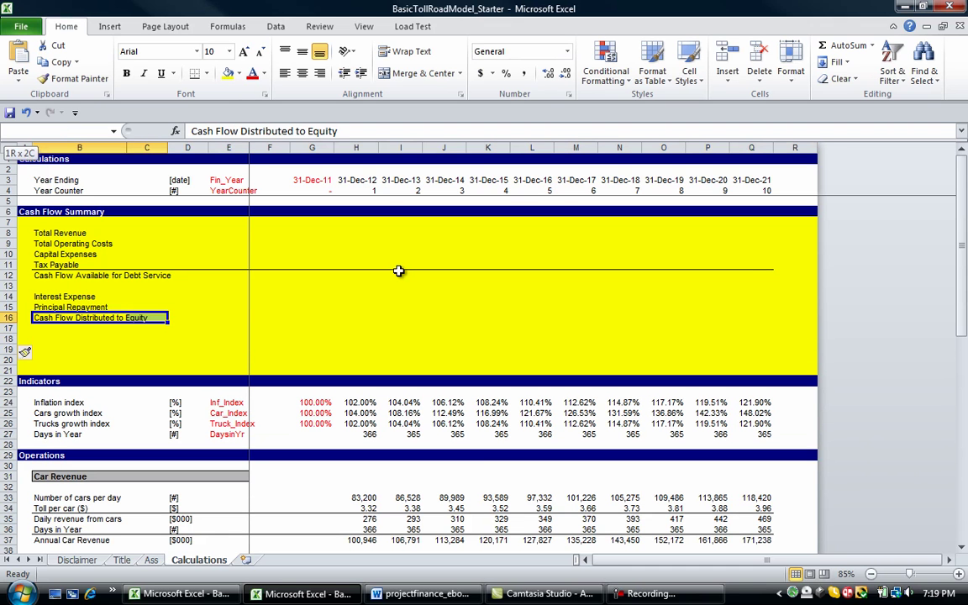
key("ctrl+shift+t")
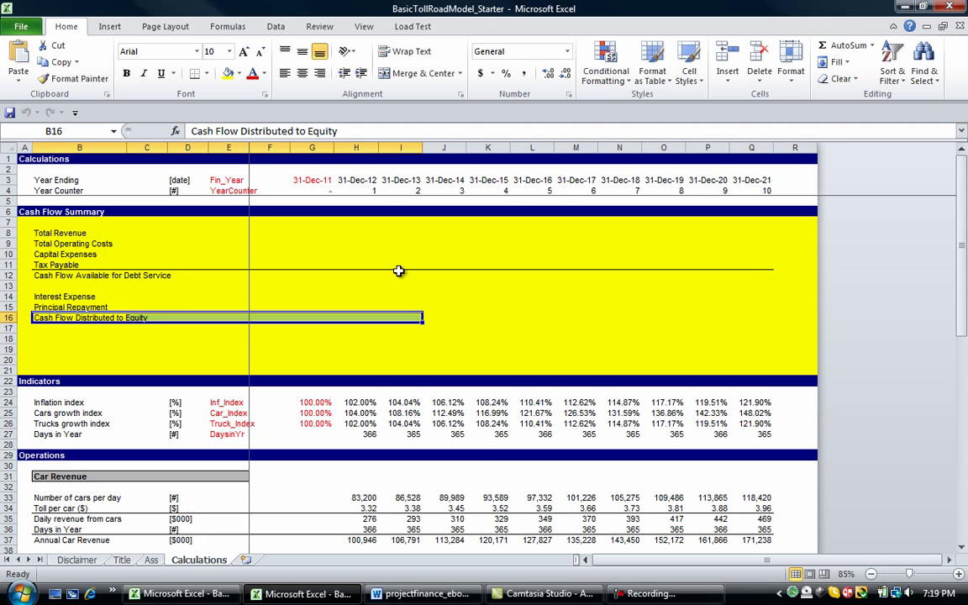
- Enter =H37+H45 in H8 to total car and truck revenue for the first year
key("Up")
key("Up")
key("Up")
key("Up")
key("Up")
key("Up")
key("Up")
key("Up")
key("Right")
key("Right")
key("Right")
key("Right")
key("Right")
key("Right")
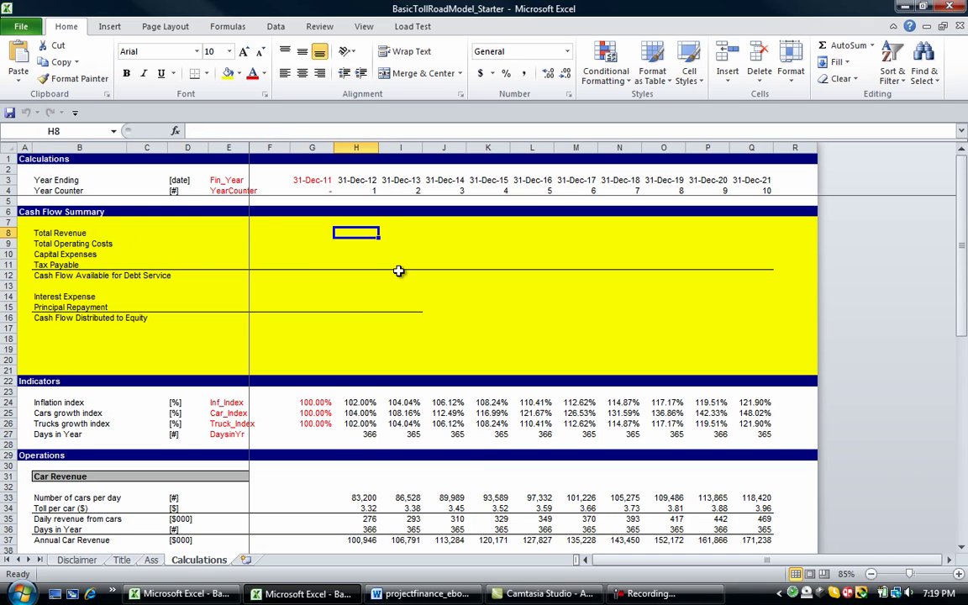
type("=")
key("Down")
key("Down")
key("Down")
key("Down")
key("Down")
key("Down")
key("Down")
key("Down")
key("Down")
key("Down")
key("Down")
key("Down")
key("Down")
key("Down")
key("Down")
key("Down")
key("Down")
key("Down")
key("Down")
key("Down")
key("Down")
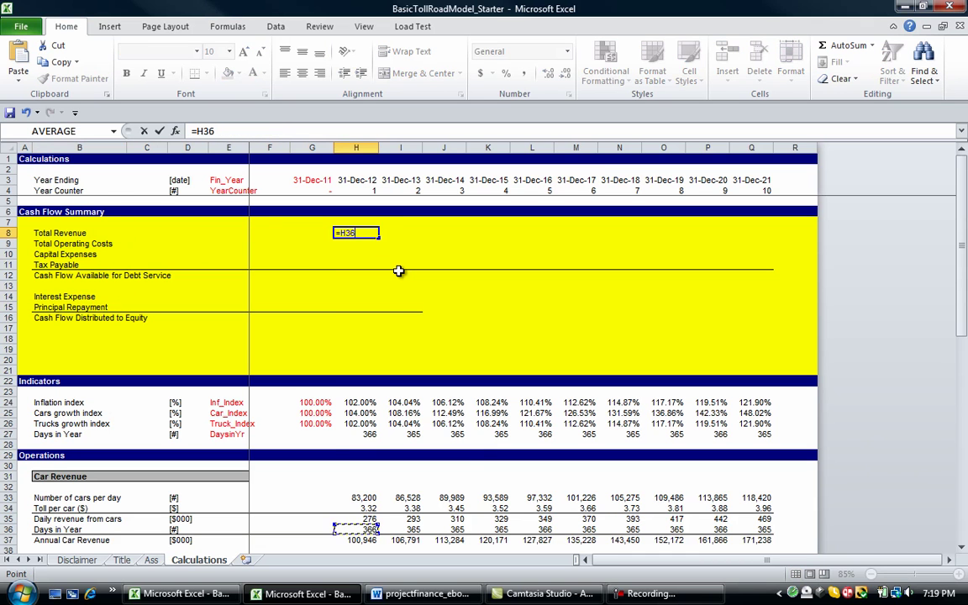
key("Up")
key("Up")
key("Up")
key("Up")
key("Up")
key("Up")
key("Up")
key("Up")
key("Up")
key("Up")
key("Up")
key("Up")
key("Up")
key("Up")
key("Up")
key("Up")
key("Up")
key("Up")
key("Up")
key("Up")
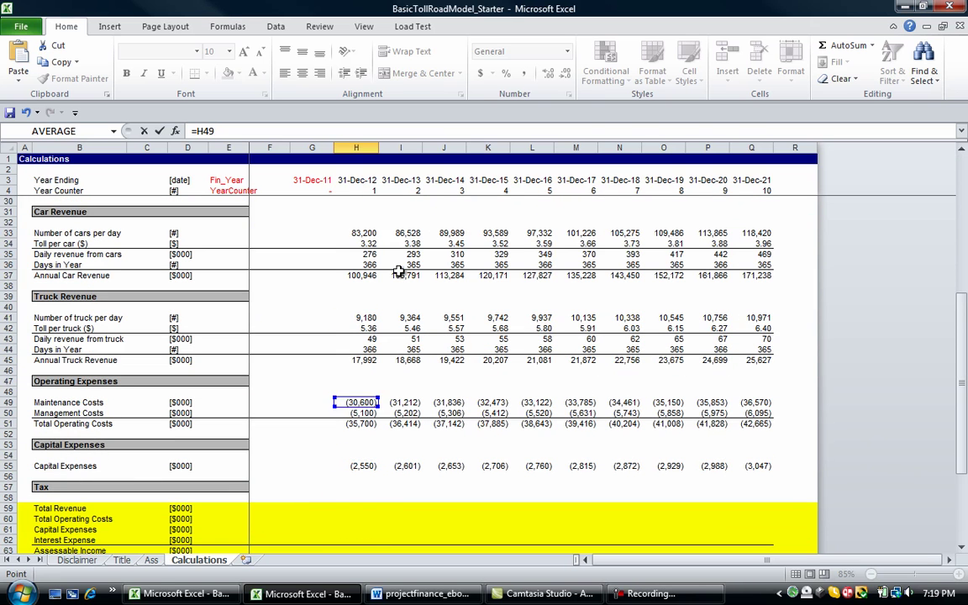
key("Down")
key("Down")
key("Down")
key("Down")
type("+")
left_click(365, 357)
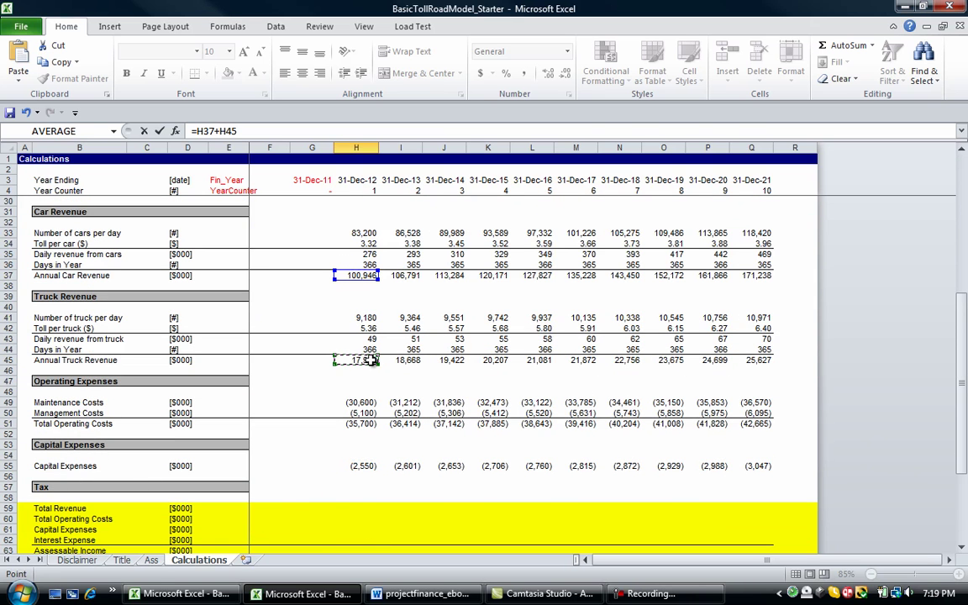
key("Return")
- Fill the Total Revenue formula right across H8:Q8 with Ctrl+R
key("Up")
key("Down")
key("shift+Right")
key("shift+Right")
key("shift+Right")
key("shift+Right")
key("shift+Right")
key("shift+Right")
key("shift+Right")
key("shift+Right")
key("shift+Right")
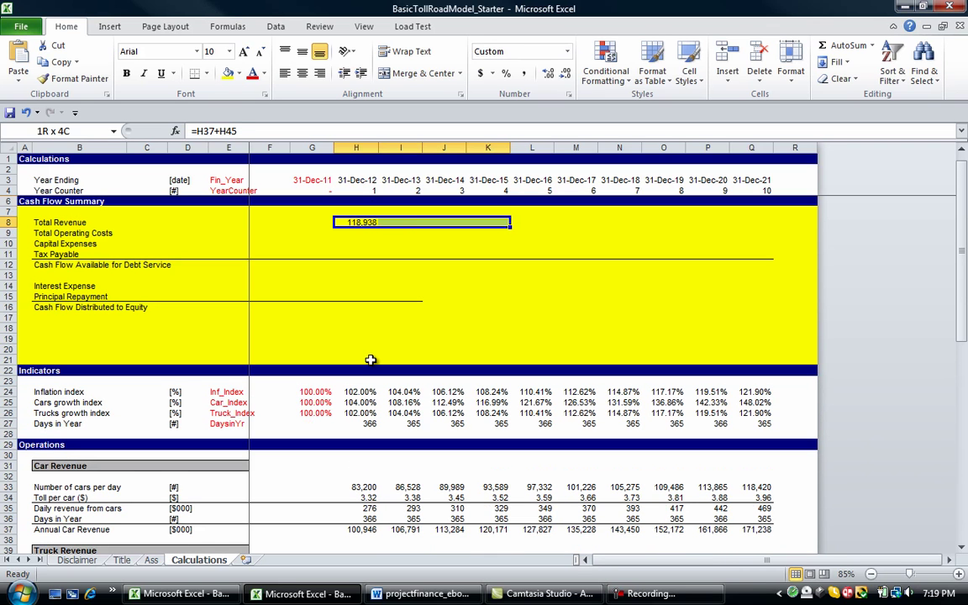
key("ctrl+r")
key("Down")
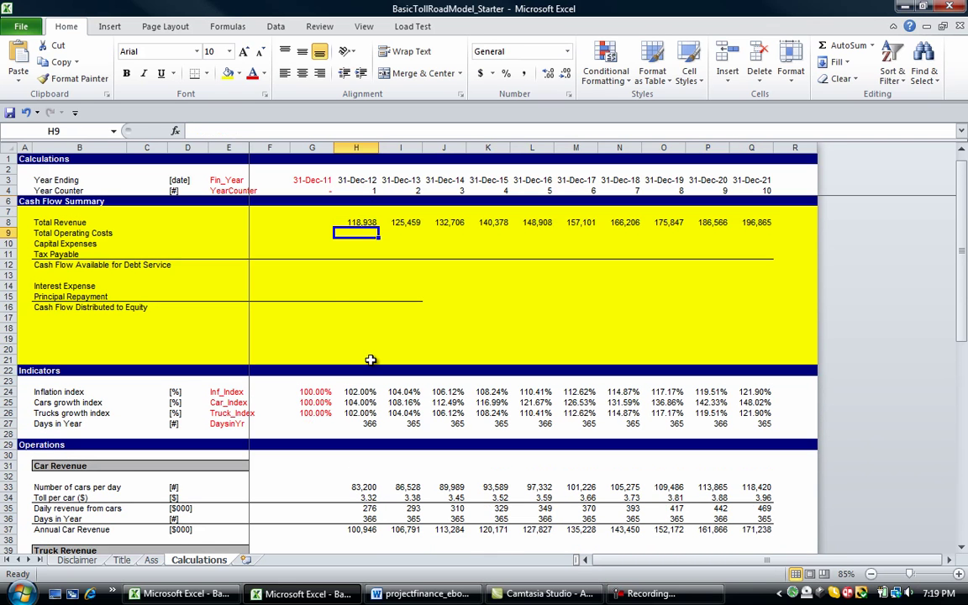
- Link Total Operating Costs in H9 to H51 with =H51
type("=")
key("Down")
key("Down")
key("Down")
key("Down")
key("Down")
key("Down")
key("Down")
key("Down")
key("Down")
key("Down")
key("Down")
key("Down")
key("Down")
key("Down")
key("Down")
key("Down")
key("Down")
key("Down")
key("Down")
key("Down")
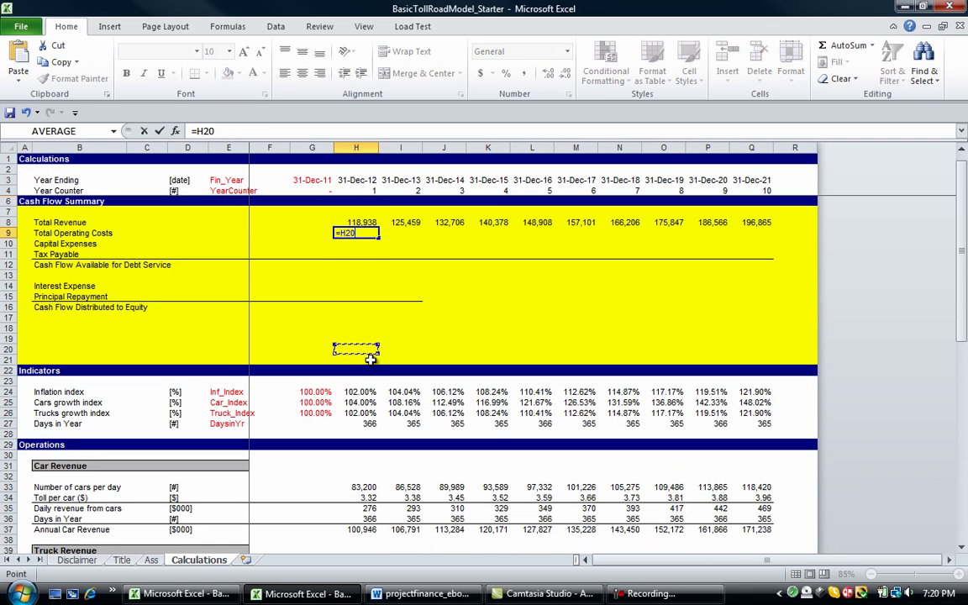
key("Down")
key("Down")
key("Down")
key("Down")
key("Down")
key("Down")
key("Down")
key("Down")
key("Down")
key("Down")
key("Down")
key("Down")
key("Down")
key("Up")
key("Up")
key("Up")
key("Up")
key("Up")
key("Up")
key("Up")
key("Up")
key("Up")
key("Up")
key("Up")
key("Up")
key("Up")
key("Up")
key("Up")
key("Up")
key("Up")
key("Up")
key("Up")
key("Return")
- Link Capital Expenses in H10 to H55 with =H55
key("Up")
key("Up")
key("Up")
key("Down")
key("Down")
key("Down")
type("=")
key("Down")
key("Down")
key("Down")
key("Down")
key("Down")
key("Down")
key("Down")
key("Down")
key("Down")
key("Down")
key("Down")
key("Down")
key("Down")
key("Down")
key("Down")
key("Down")
key("Down")
key("Down")
key("Down")
key("Down")
key("Down")
key("Down")
key("Down")
key("Down")
key("Down")
key("Down")
key("Down")
key("Down")
key("Down")
key("Down")
key("Down")
key("Down")
key("Down")
key("Down")
key("Down")
key("Down")
key("Down")
key("Down")
key("Down")
key("Down")
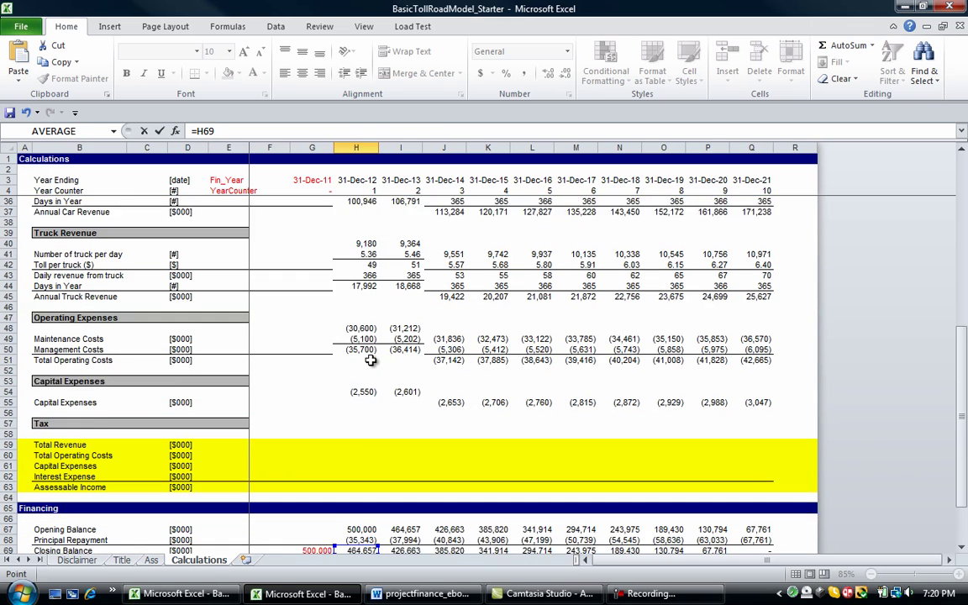
key("Up")
key("Up")
key("Up")
key("Up")
key("Up")
key("Up")
key("Up")
key("Up")
key("Up")
key("Up")
key("Up")
key("Up")
key("Up")
key("Up")
key("Up")
key("Return")
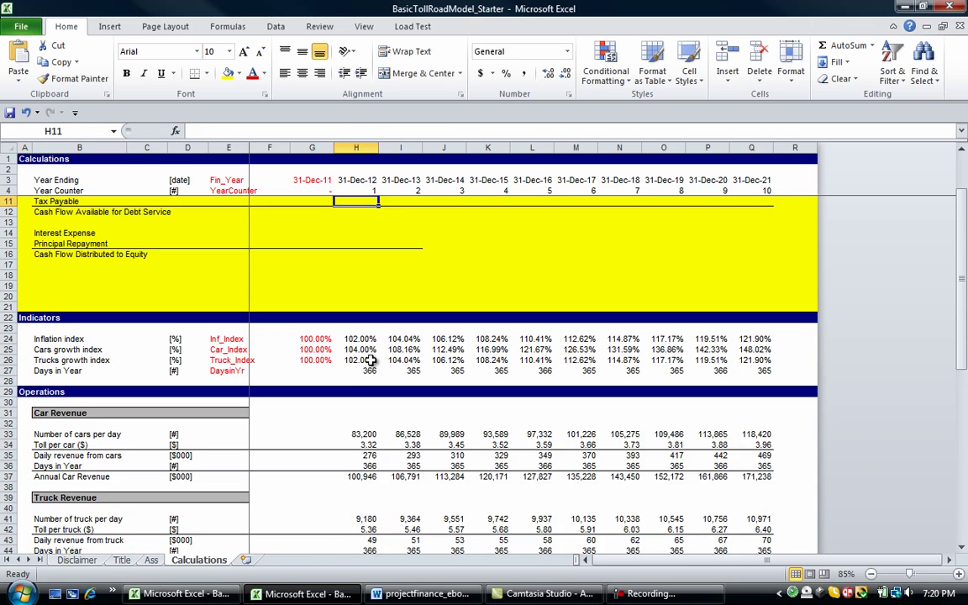
key("Up")
key("Up")
key("Down")
- Fill the H9:H10 cost formulas right to column Q
key("Down")
key("Down")
key("Down")
key("Down")
key("Down")
key("Down")
key("Down")
key("Down")
key("Down")
key("Down")
key("Down")
key("Down")
key("Down")
key("Down")
key("Down")
key("Up")
key("Up")
key("Up")
key("Up")
key("Up")
key("Up")
key("Up")
key("Up")
key("Up")
key("Up")
key("Up")
key("Up")
key("Up")
key("Up")
key("shift+space")
key("Up")
key("ctrl+z")
key("Down")
key("Down")
key("Down")
key("Up")
key("Up")
key("shift+Down")
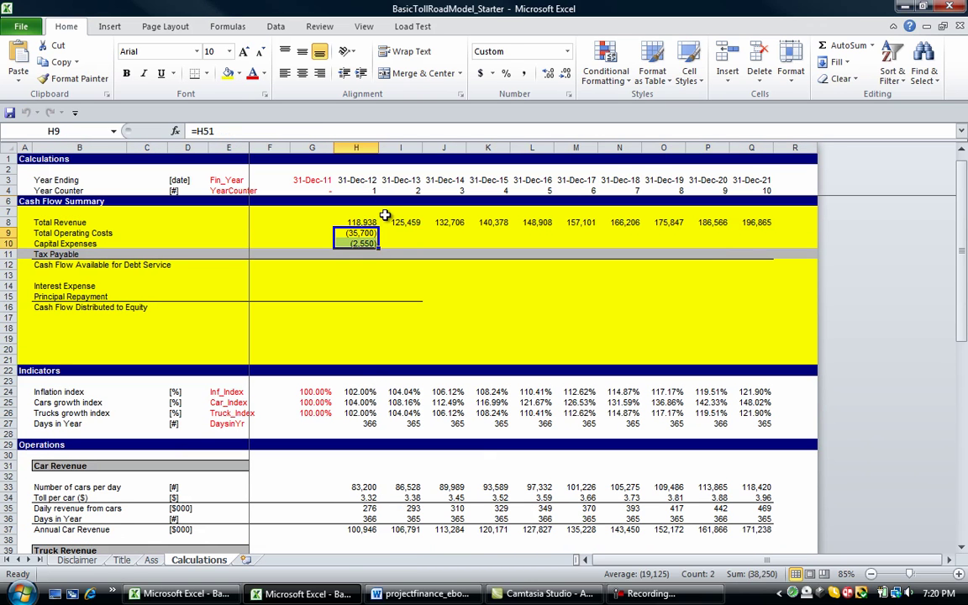
left_click_drag(379, 248, 756, 239)
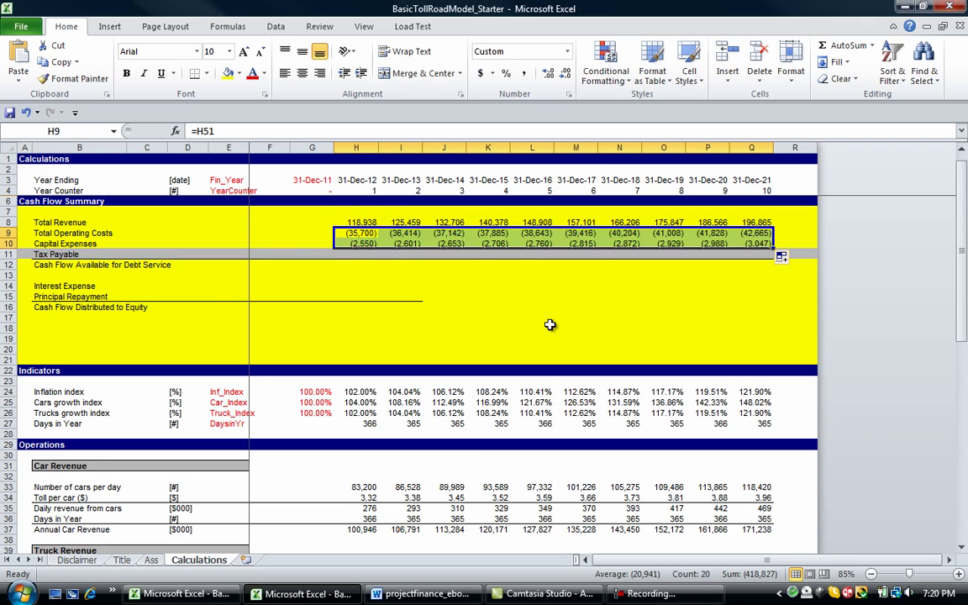
- Sum rows 8–11 in H12 with =SUM(H8:H11) and fill it right to Q12
key("Down")
key("Down")
key("Down")
key("alt+equal")
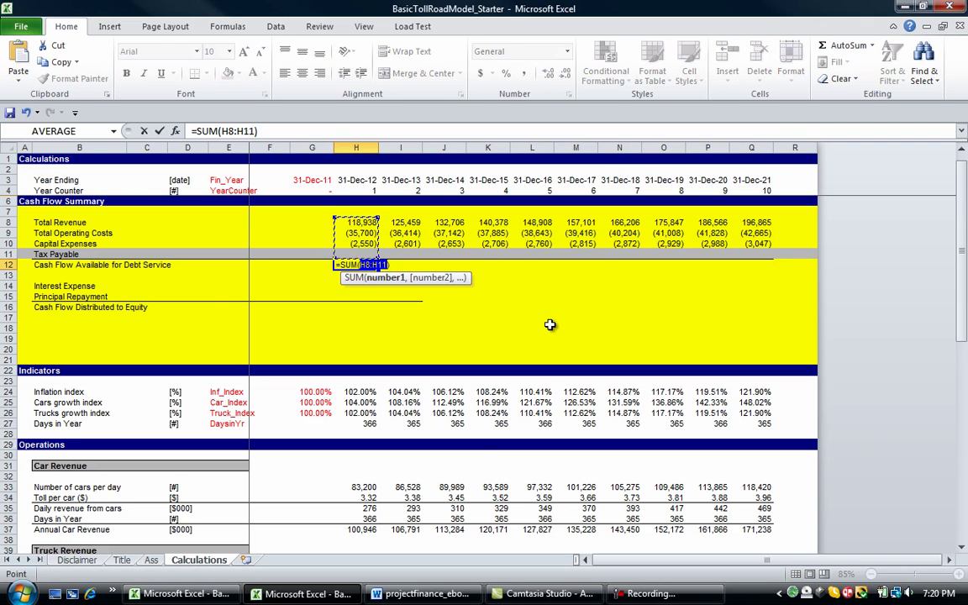
key("Up")
key("shift+Right")
key("shift+Right")
key("shift+Right")
key("shift+Right")
key("shift+Right")
key("shift+Right")
key("shift+Right")
key("shift+Right")
key("shift+Right")
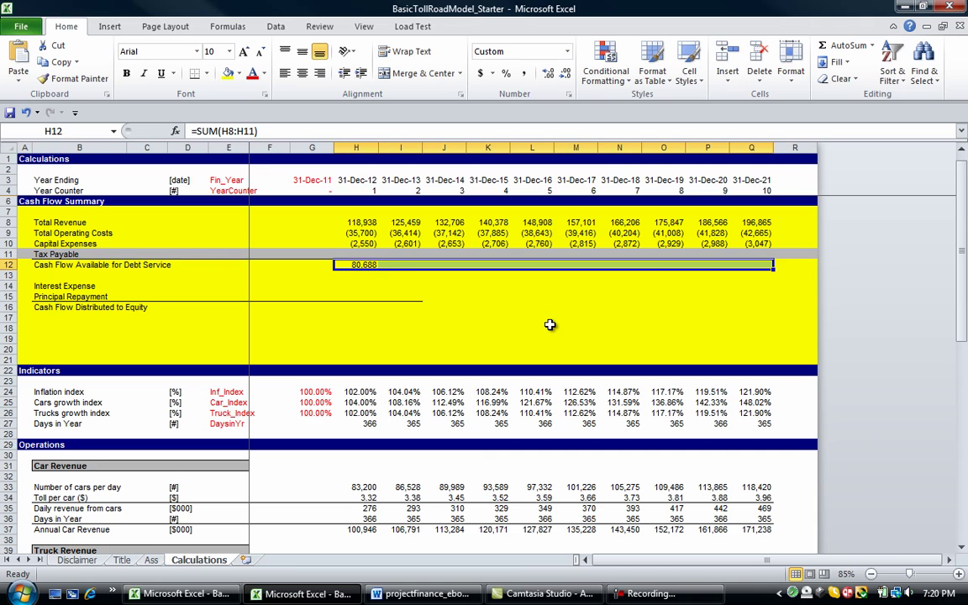
key("ctrl+r")
- Label the row CFADS in cell E12
key("Left")
key("Left")
key("Left")
key("Left")
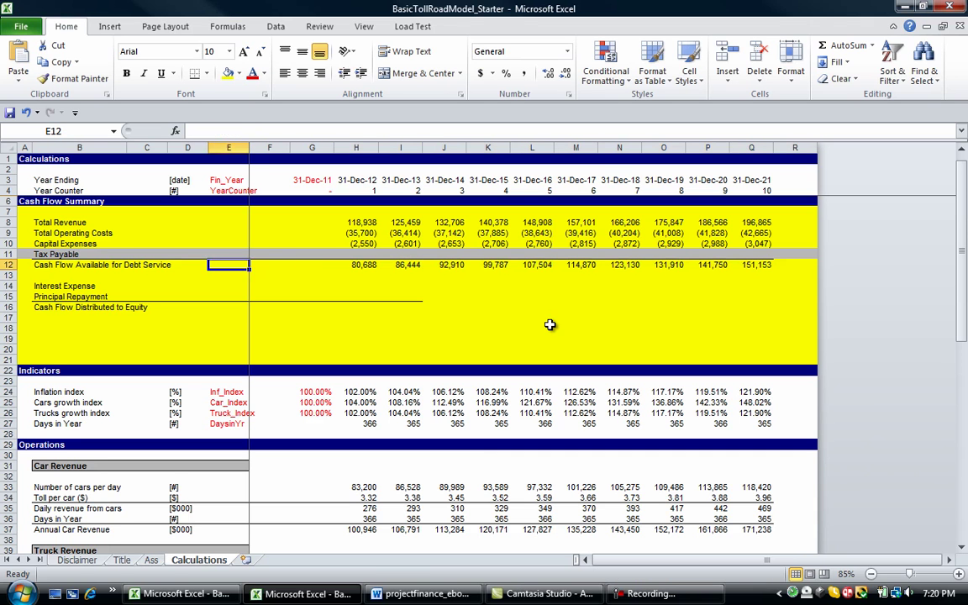
key("Left")
key("Left")
key("Right")
key("Right")
key("Right")
type("CFA")
key("ctrl+Return")
- Create the workbook name CFADS for row 12 (=Calculations!$12:$12) in Name Manager
key("shift+space")
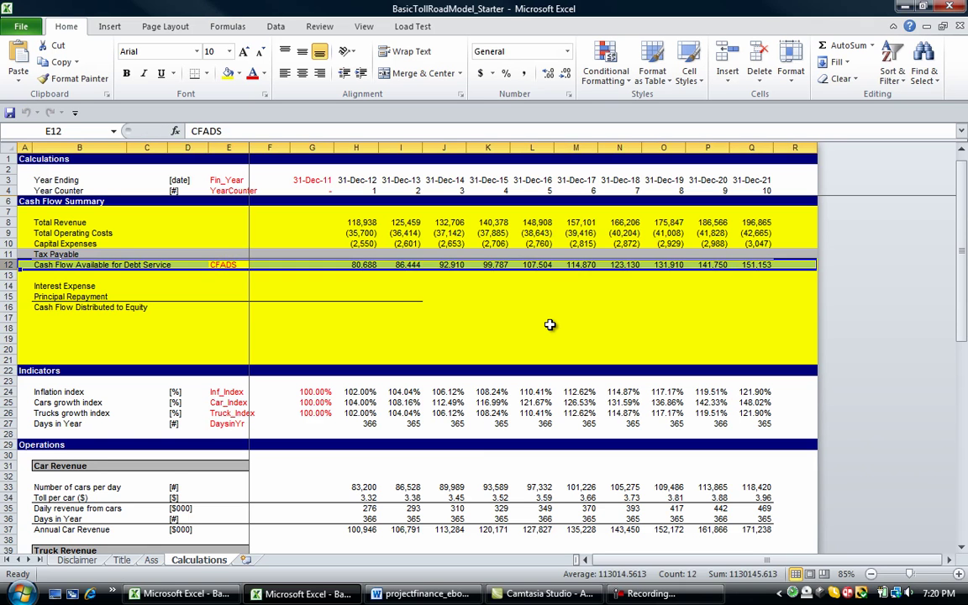
key("ctrl+F3")
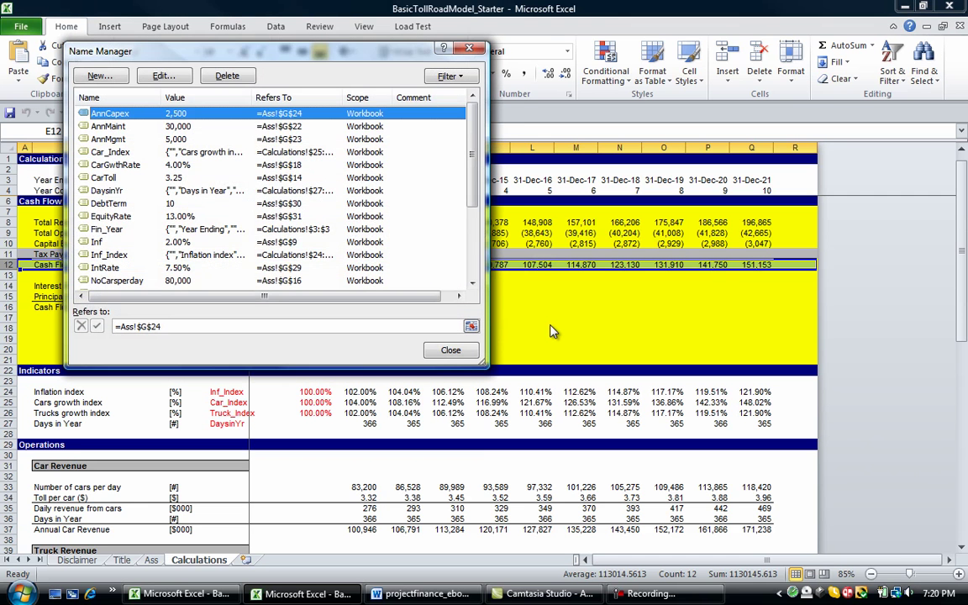
key("alt+n")
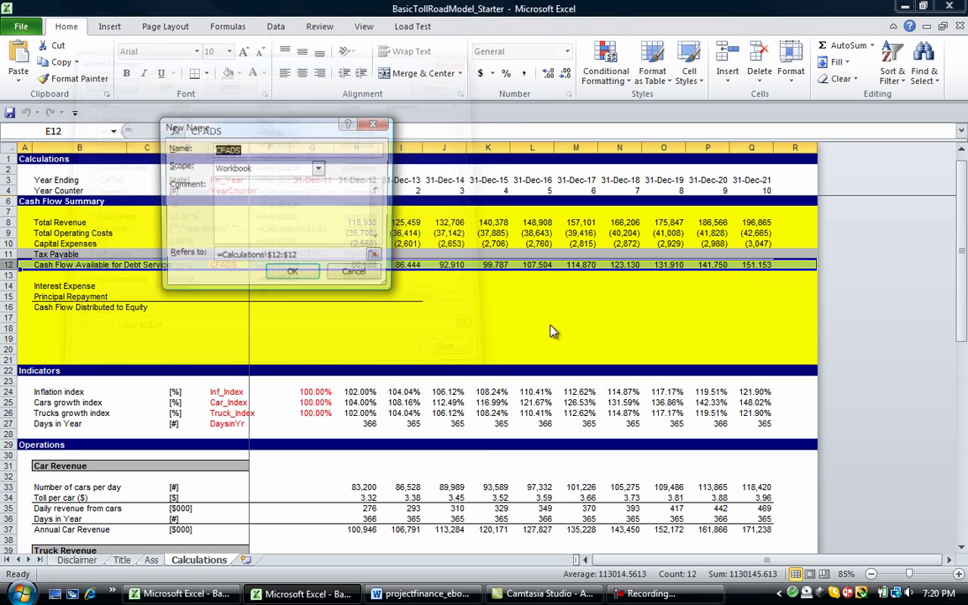
key("Return")
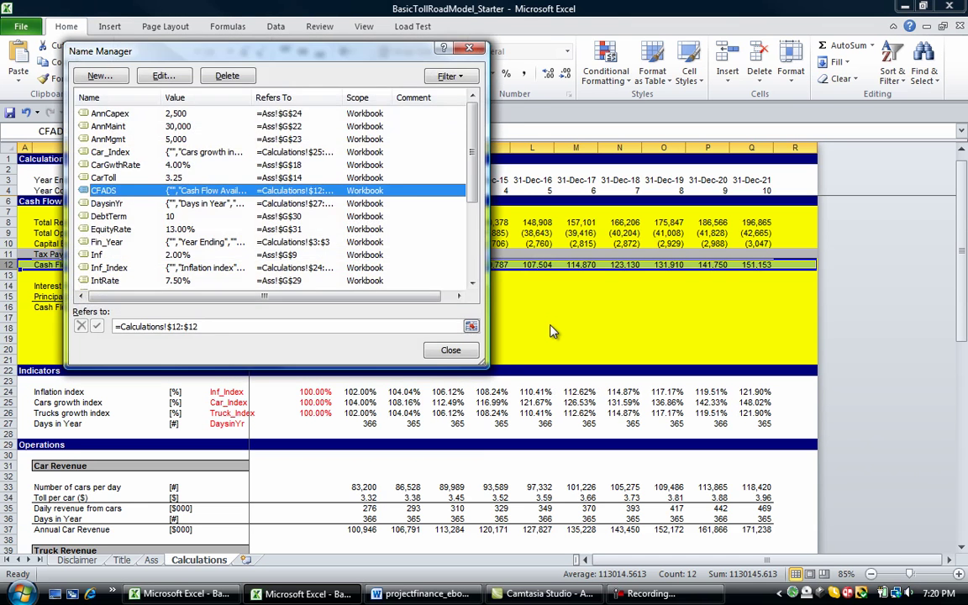
key("Escape")
key("Down")
key("Down")
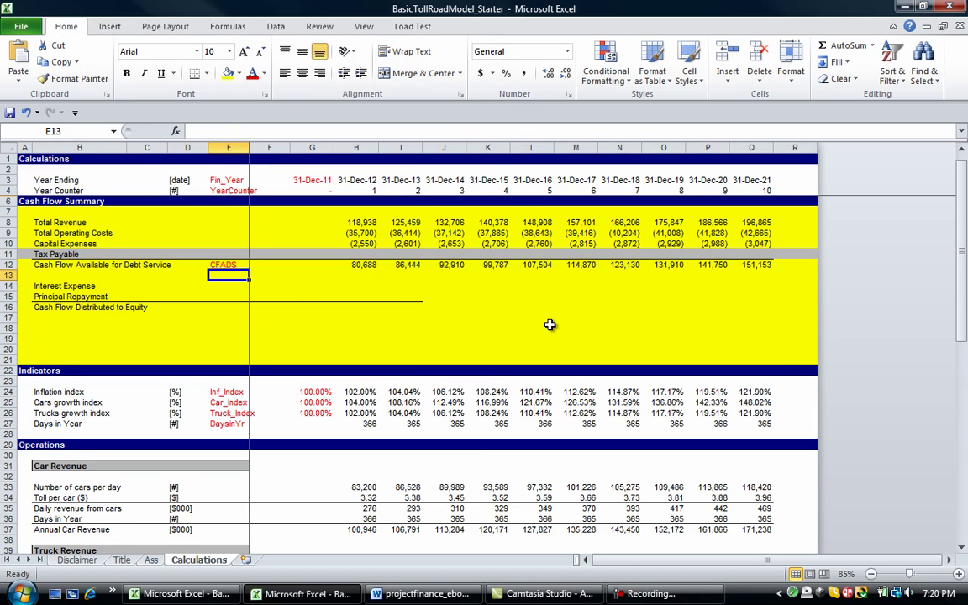
key("Down")
key("Down")
key("Down")
- Link first-year Interest Expense in H14 to H71 in the financing section
key("Up")
key("Up")
key("Up")
key("Right")
key("Right")
key("Right")
type("=")
key("Down")
key("Down")
key("Down")
key("Down")
key("Down")
key("Down")
key("Down")
key("Down")
key("Down")
key("Down")
key("Down")
key("Down")
key("Down")
key("Down")
key("Down")
key("Down")
key("Down")
key("Down")
key("Down")
key("Down")
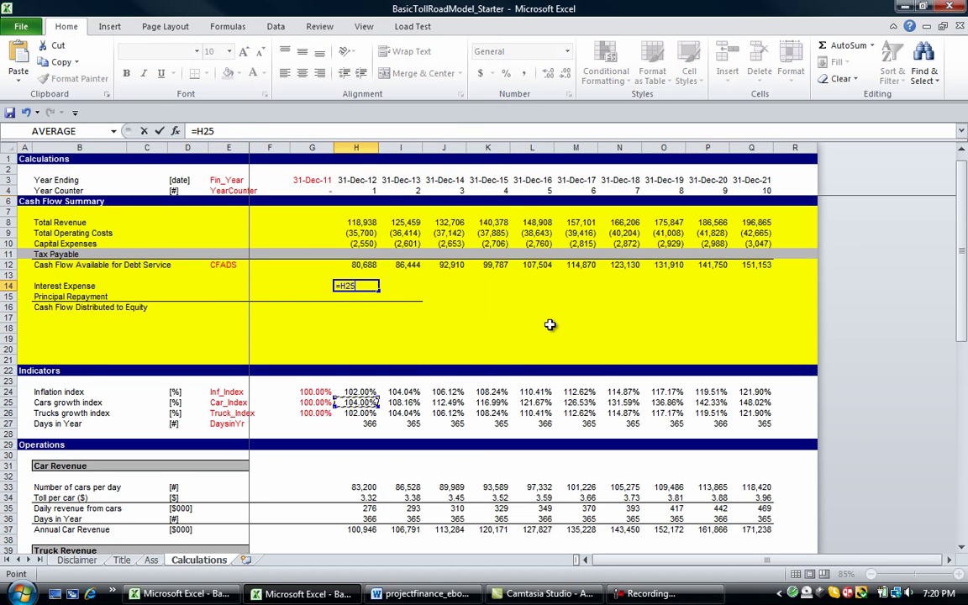
key("Down")
key("Down")
key("Down")
key("Down")
key("Down")
key("Down")
key("Down")
key("Down")
key("Down")
key("Down")
key("Down")
key("Down")
key("Down")
key("Down")
key("Down")
key("Down")
key("Down")
key("Down")
key("Down")
key("Down")
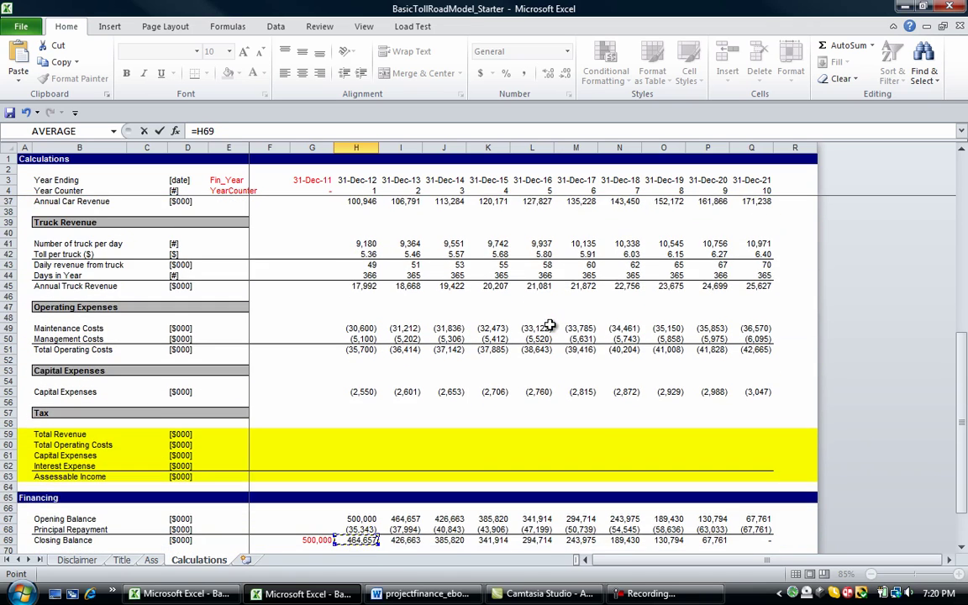
key("Down")
key("Down")
key("Down")
key("Down")
key("Down")
key("Down")
key("Down")
key("Down")
key("Down")
key("Down")
key("Down")
key("Down")
key("Up")
key("Up")
key("Up")
key("Up")
key("Up")
key("Up")
key("Up")
key("Up")
key("Up")
key("Up")
key("Up")
key("Up")
key("Up")
key("Up")
key("Up")
key("Up")
key("Up")
key("Return")
- Link first-year Principal Repayment in H15 to H68, the financing principal row
scroll(549, 325, "up", 1)
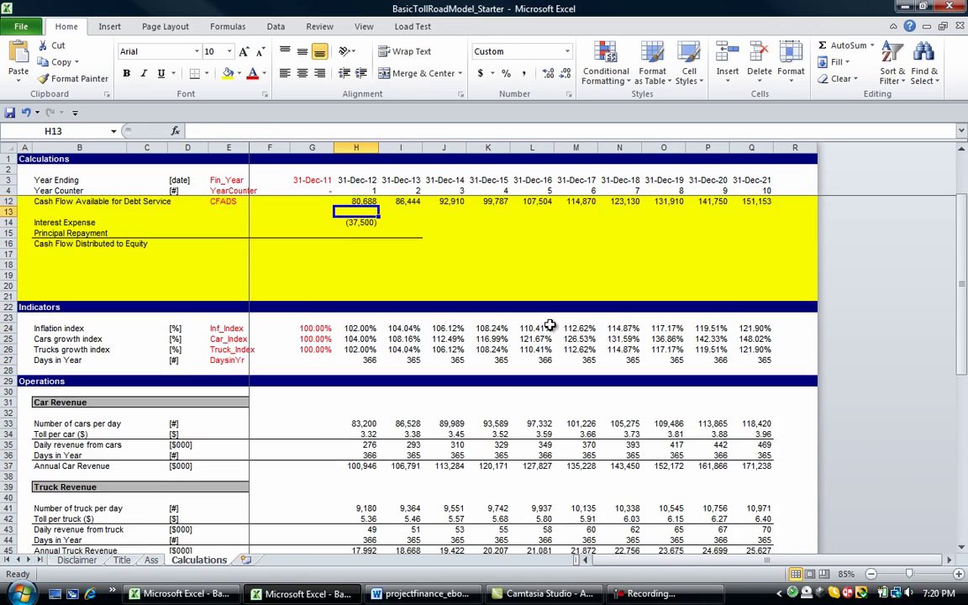
type("=")
key("Down")
key("Down")
key("Down")
key("Down")
key("Down")
key("Down")
key("Down")
key("Down")
key("Down")
key("Down")
key("Down")
key("Down")
key("Down")
key("Down")
key("Down")
key("Down")
key("Down")
key("Down")
key("Down")
key("Down")
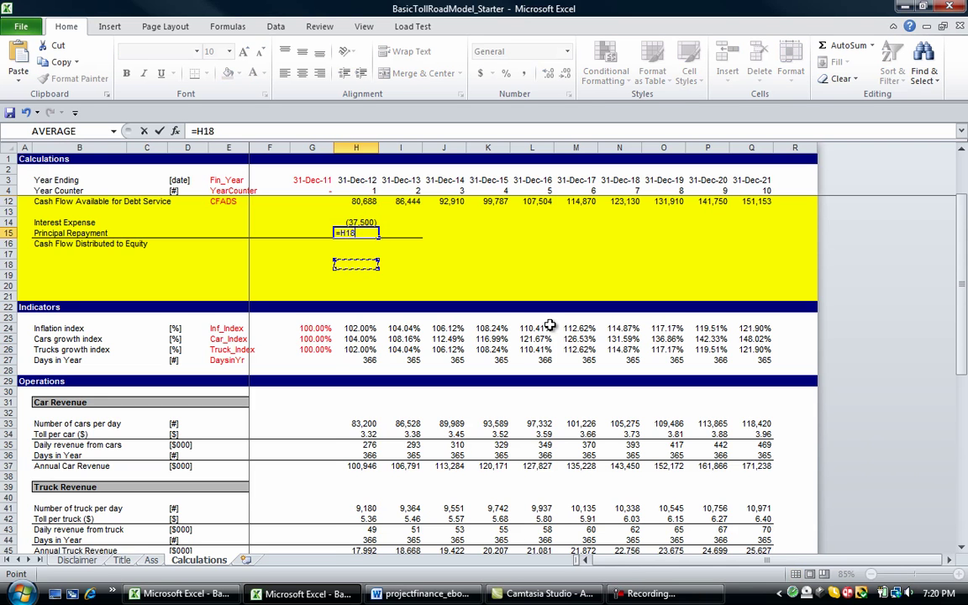
key("Down")
key("Down")
key("Down")
key("Down")
key("Down")
key("Down")
key("Down")
key("Down")
key("Down")
key("Down")
key("Down")
key("Down")
key("Down")
key("Down")
key("Down")
key("Down")
key("Down")
key("Down")
key("Down")
key("Down")
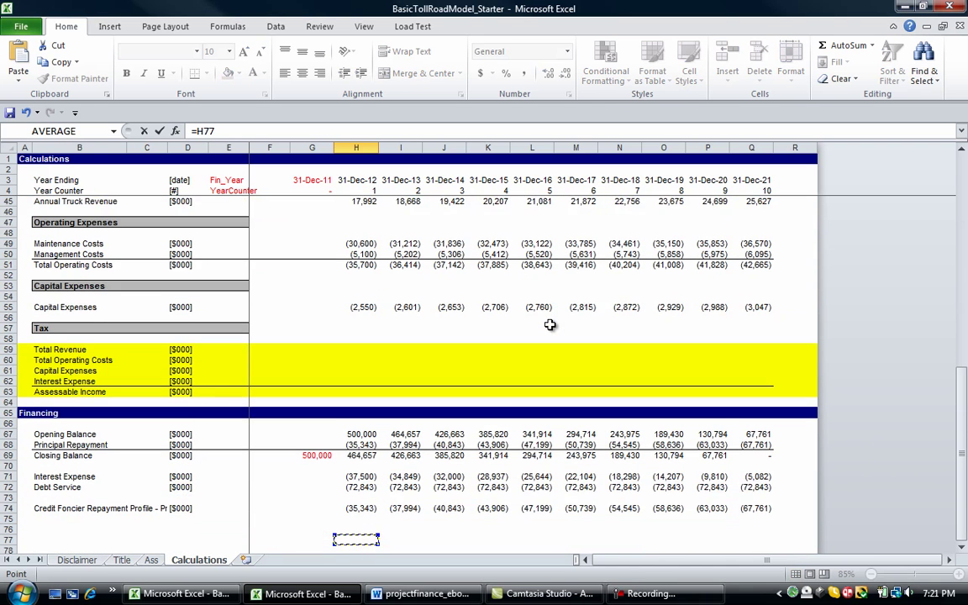
key("Up")
key("Up")
key("Up")
key("Up")
key("Up")
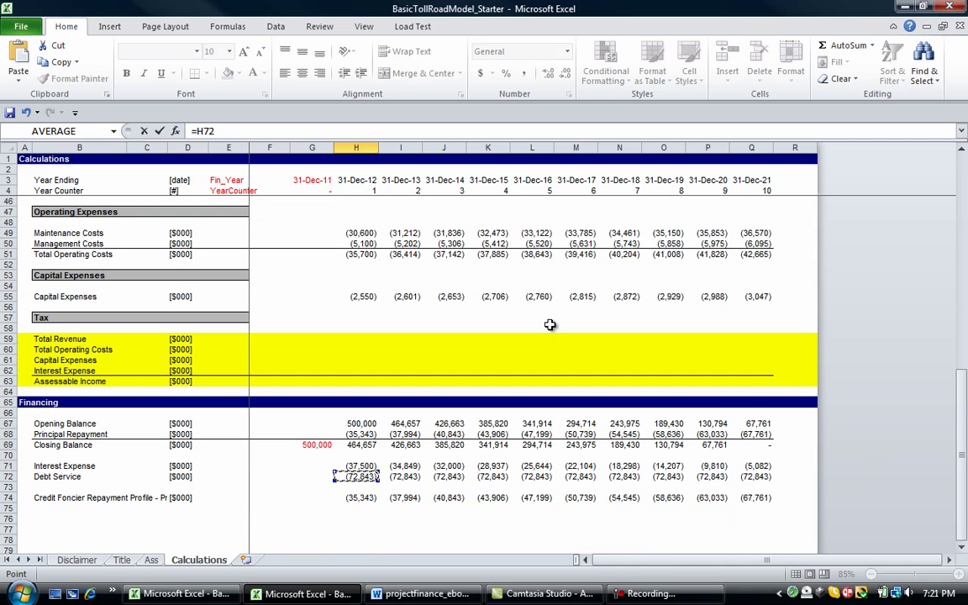
key("Up")
key("Up")
key("Up")
key("Up")
key("Return")
key("Up")
key("Up")
key("Up")
key("Up")
key("Up")
key("Up")
key("Up")
key("Up")
key("Up")
key("Up")
key("Up")
key("Up")
key("Up")
key("Down")
key("Down")
key("Down")
key("Down")
key("Down")
key("Down")
key("Down")
key("Down")
key("Down")
key("Down")
key("Down")
key("Down")
key("Down")
- Enter =SUM(H12,H14:H15) in H16 and fill it right to Q16
type("=")
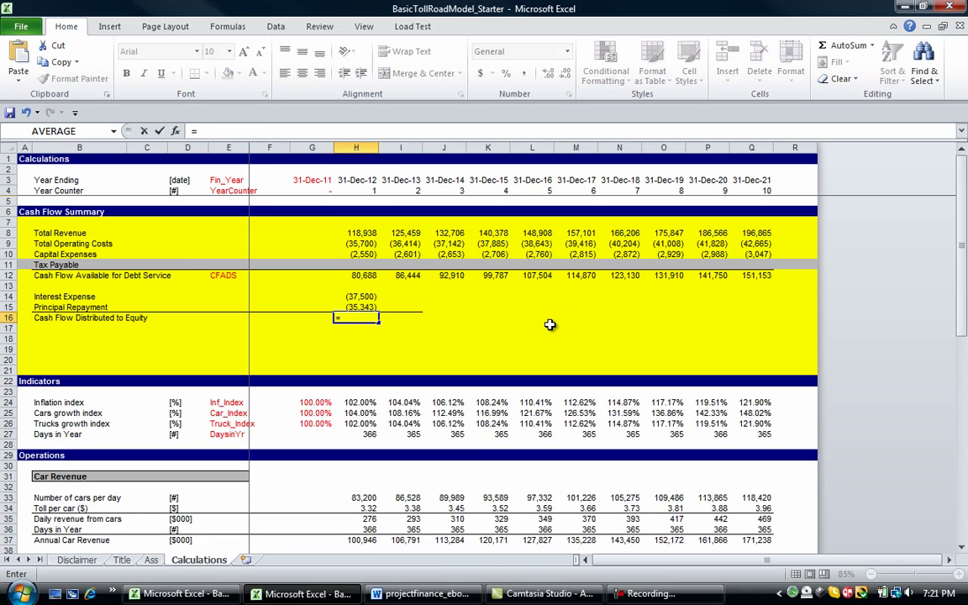
type("sum(")
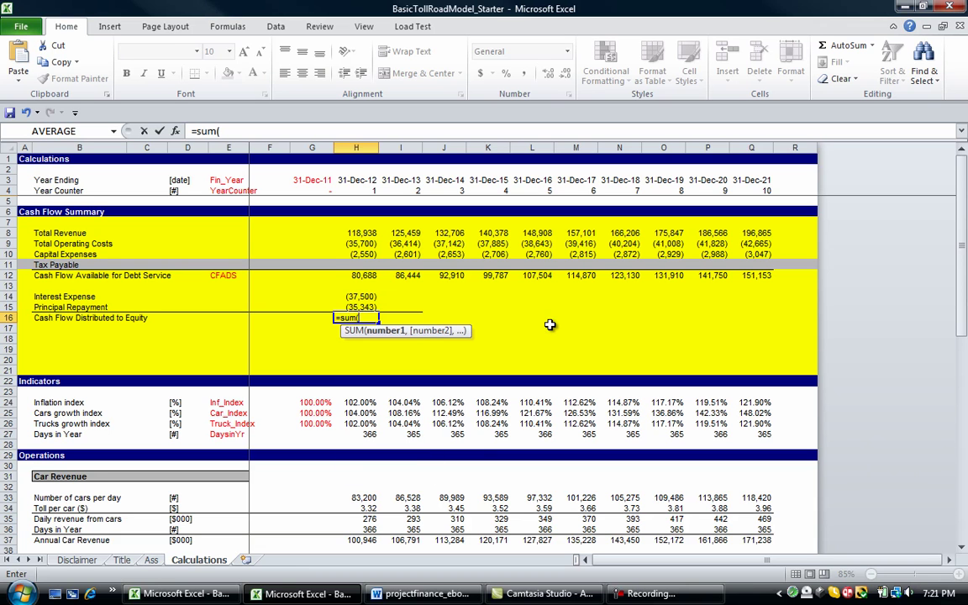
key("Up")
key("Up")
key("Up")
key("Up")
type(",")
key("Up")
key("shift+Up")
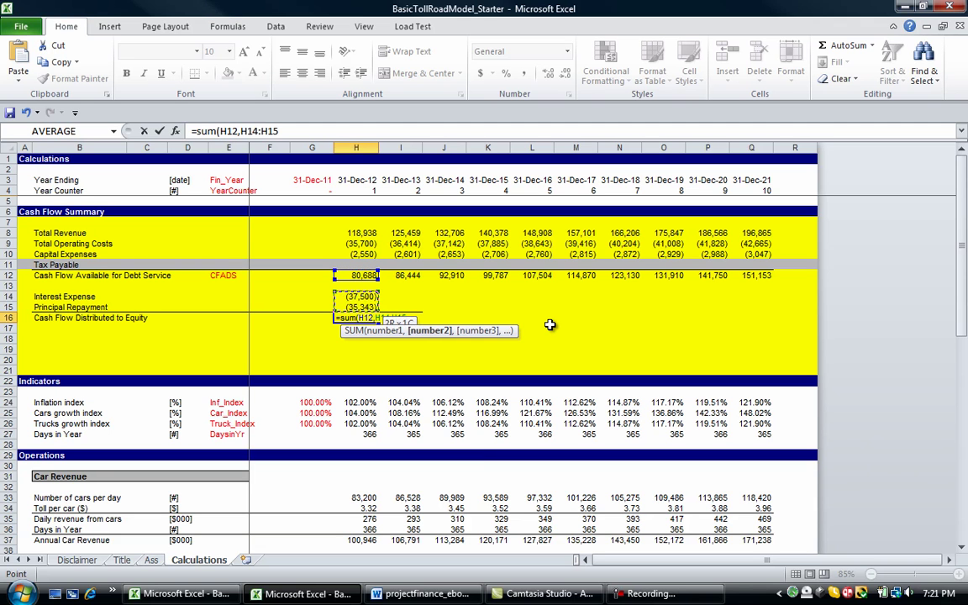
mouse_move(356, 306)
left_mouse_down()
mouse_move(357, 296)
mouse_move(367, 304)
left_mouse_up()
key("Return")
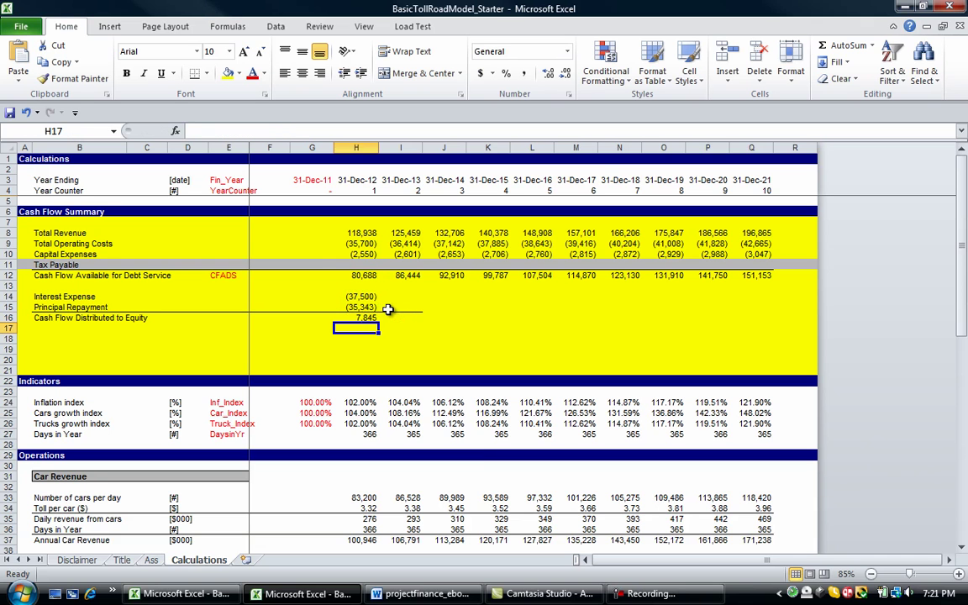
key("Up")
key("shift+Right")
key("shift+Right")
key("shift+Right")
key("shift+Right")
key("shift+Right")
key("shift+Right")
key("shift+Right")
key("shift+Right")
key("shift+Right")
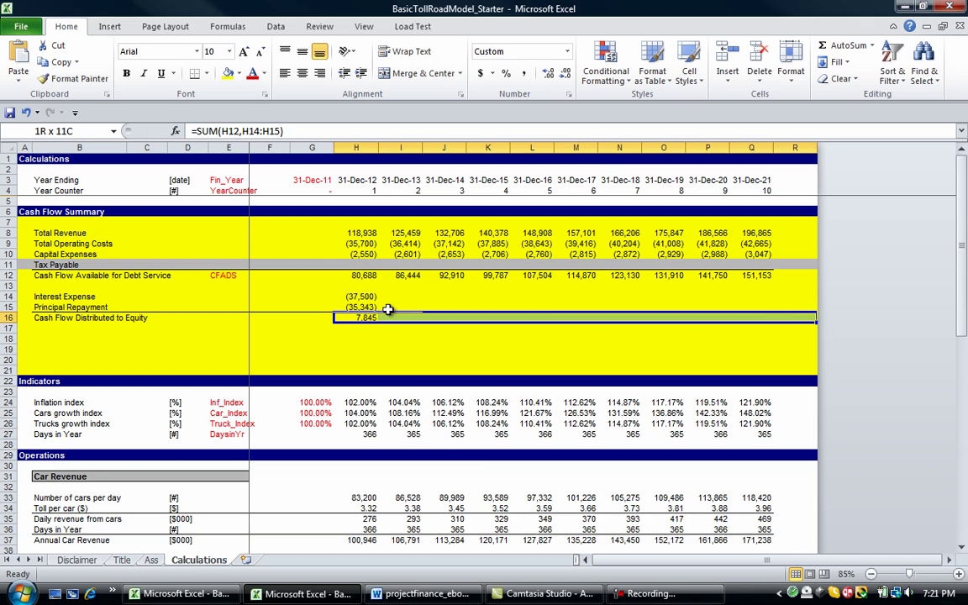
key("ctrl+r")
- Fill the Interest Expense and Principal Repayment links in H14:H15 right to column Q
key("Up")
key("Up")
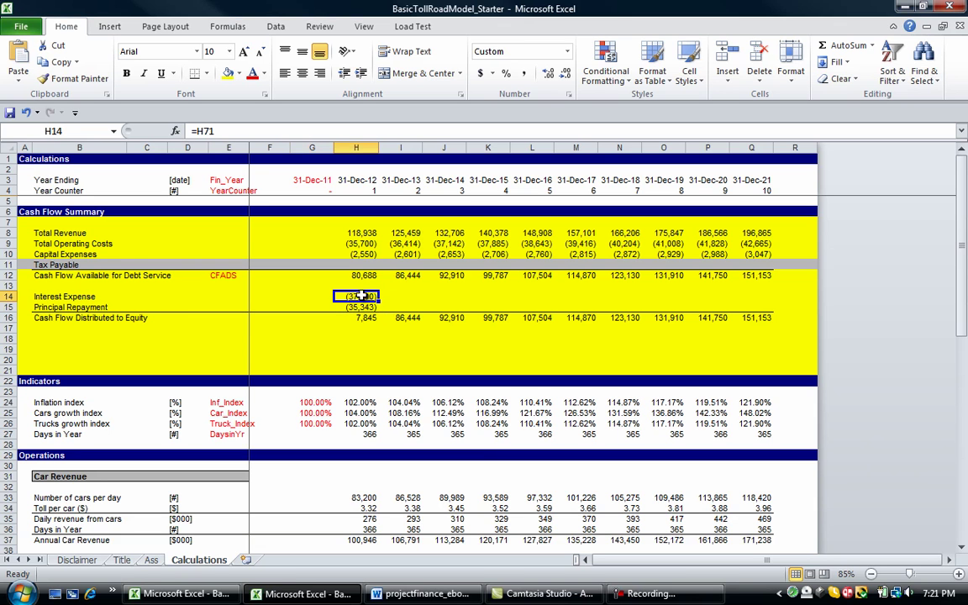
key("shift+Down")
left_click_drag(380, 313, 753, 316)
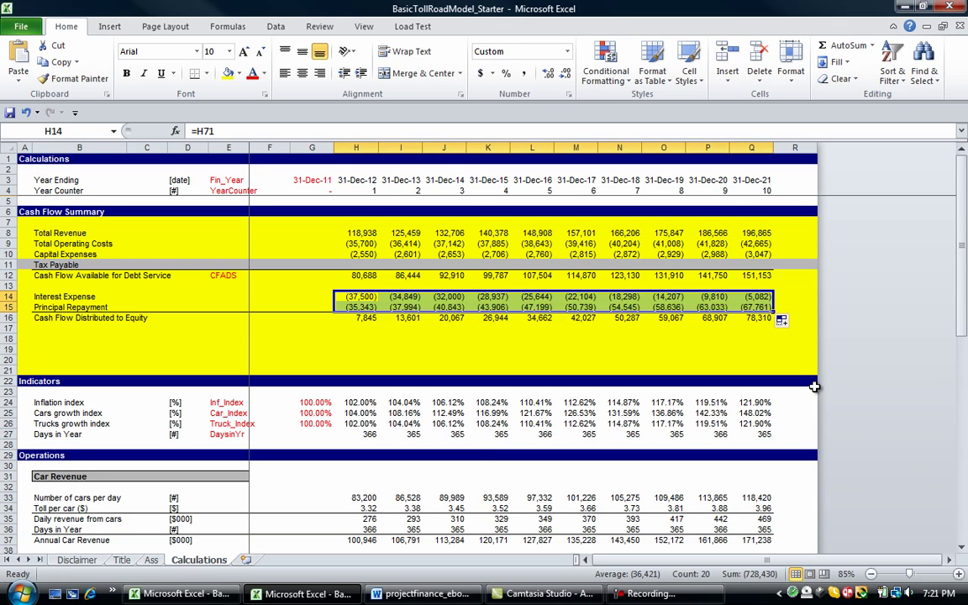
key("Left")
key("Home")
key("Down")
key("Right")
key("Down")
key("Down")
key("Down")
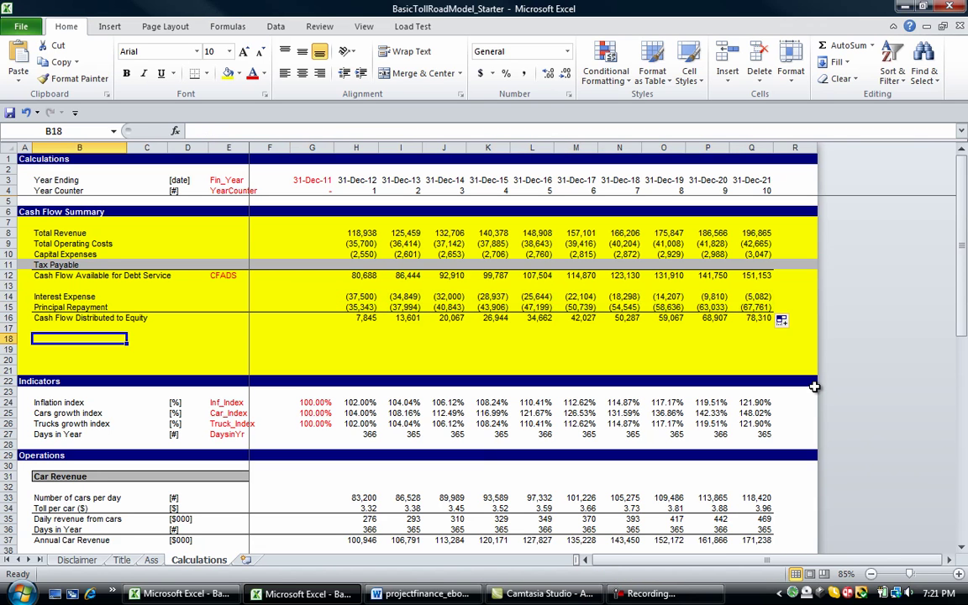
- Type the label 'Debt Value' in B18
type("D")
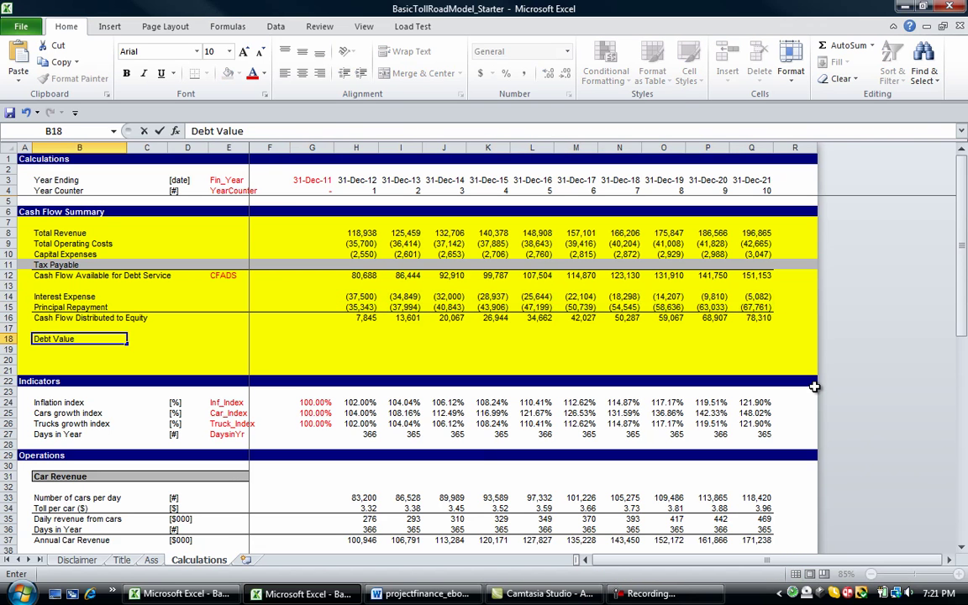
type("ebt Value")
key("Return")
key("Up")
- Copy [$000] from D43 into the Debt Value units cells D18:D20
key("Right")
key("Right")
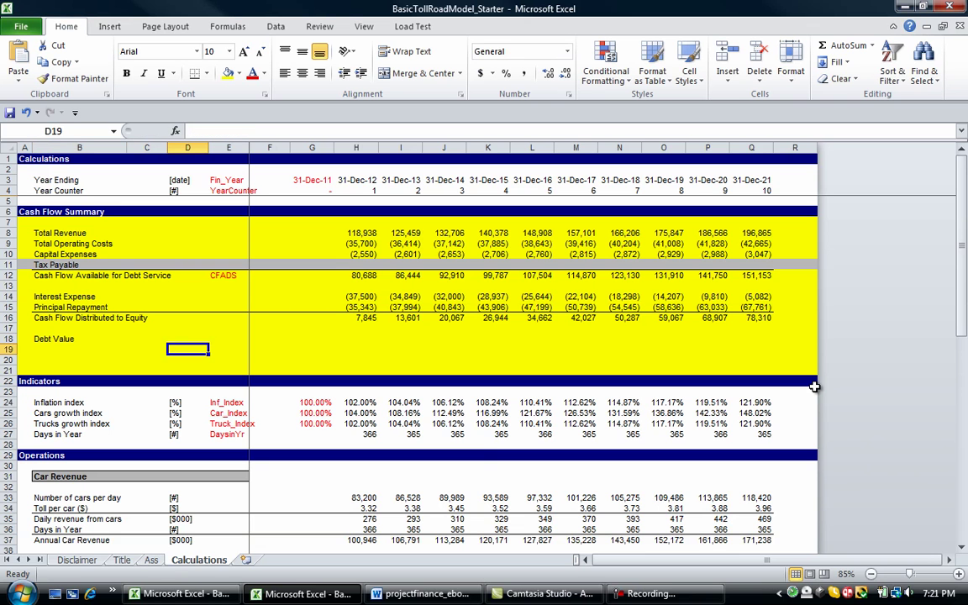
key("Down")
key("Down")
key("Down")
key("Down")
key("Down")
key("Down")
key("Down")
key("Down")
key("Down")
key("Down")
key("Down")
key("Down")
key("Down")
key("Down")
key("Down")
key("Down")
key("Down")
key("Down")
key("Down")
key("Down")
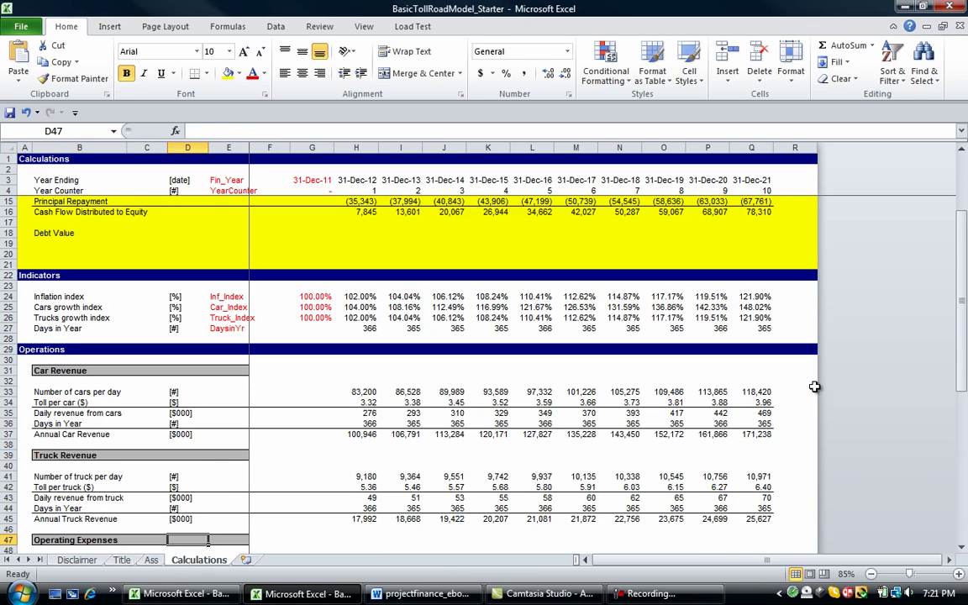
key("Up")
key("Up")
key("Up")
key("Up")
key("ctrl+c")
key("Up")
key("Up")
key("Up")
key("Up")
key("Up")
key("Up")
key("Up")
key("Up")
key("Up")
key("Up")
key("Up")
key("Up")
key("Up")
key("Up")
key("Up")
key("Up")
key("Up")
key("Up")
key("Up")
key("Up")
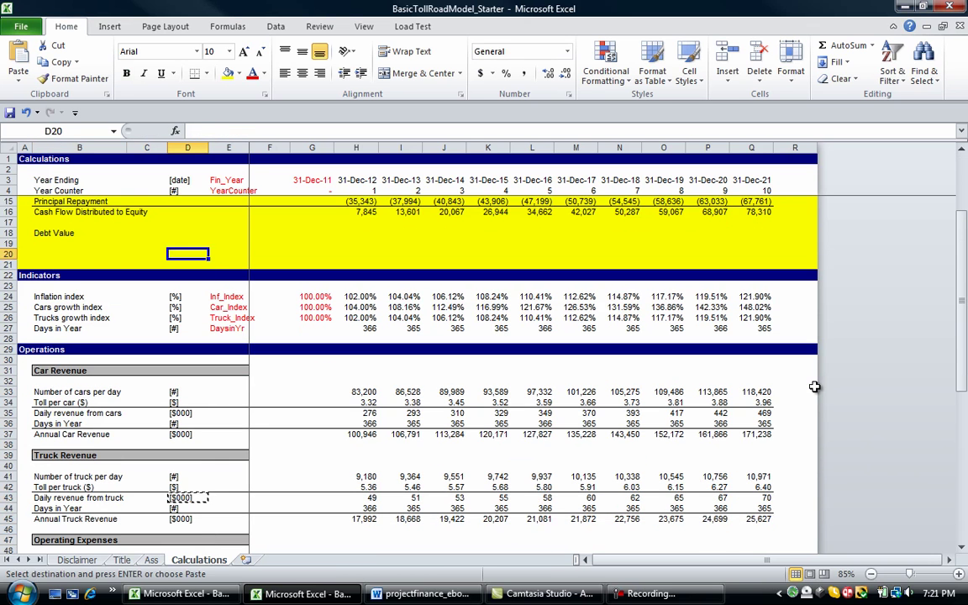
key("Up")
key("Up")
key("ctrl+v")
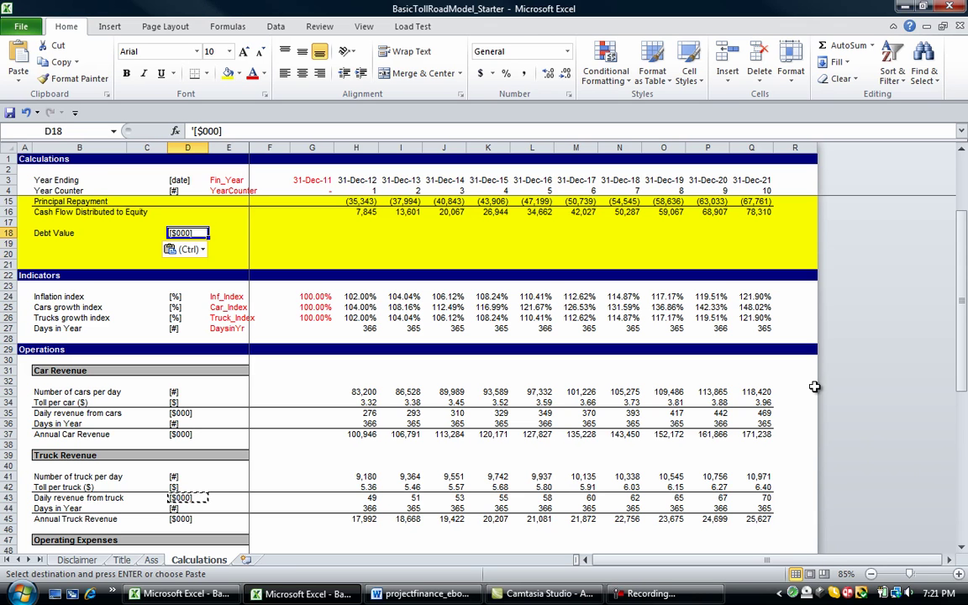
key("Escape")
key("shift+Down")
key("shift+Down")
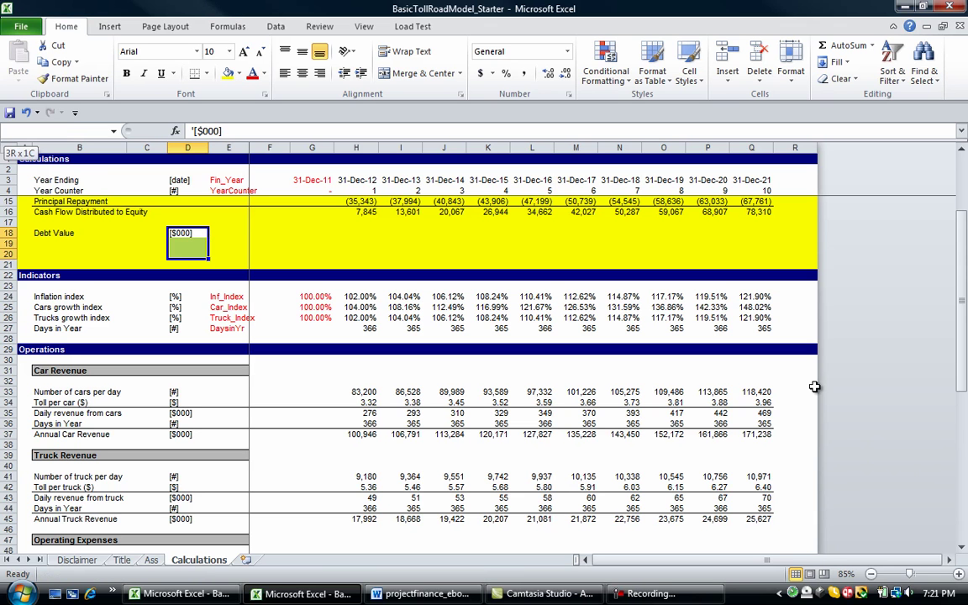
key("ctrl+d")
- Paste [$000] into units cells D14:D16 and D8:D12
key("shift+Up")
key("shift+Up")
key("ctrl+c")
key("Up")
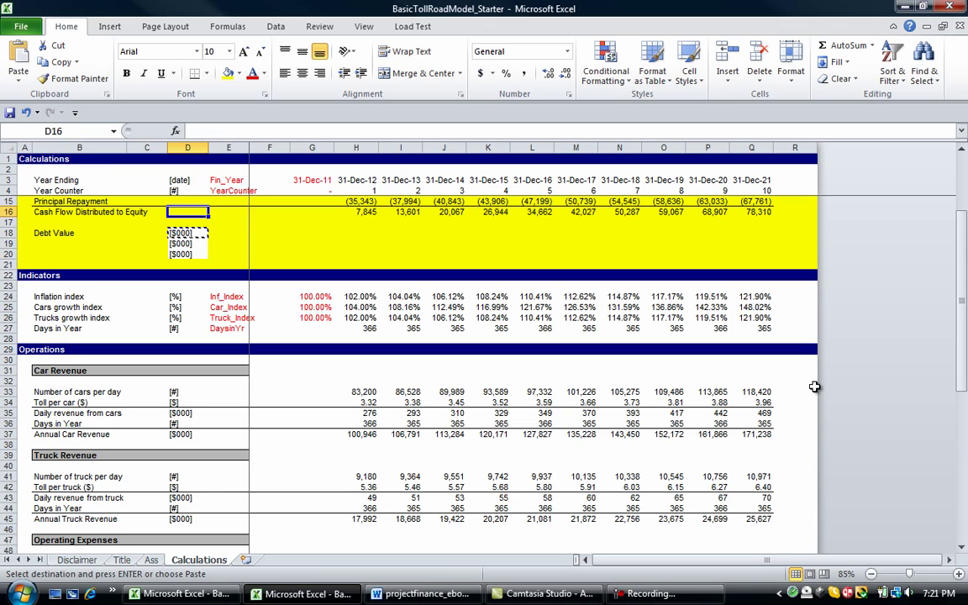
key("Up")
key("shift+Up")
scroll(815, 387, "up", 2)
key("shift+Up")
key("ctrl+v")
key("Up")
key("Up")
key("shift+Up")
key("shift+Up")
key("shift+Up")
key("shift+Up")
key("shift+Up")
key("shift+Up")
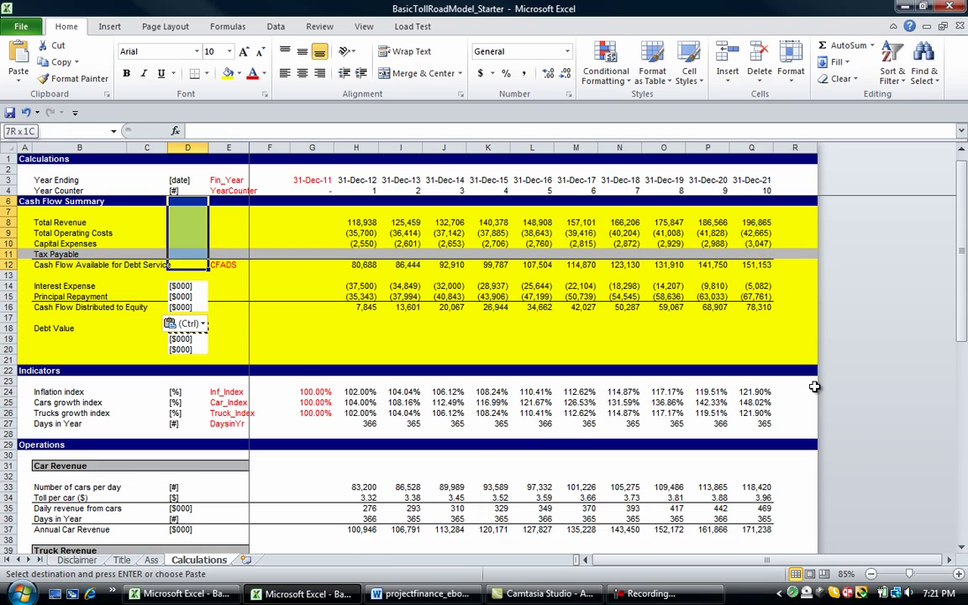
key("shift+Down")
key("shift+Down")
key("ctrl+v")
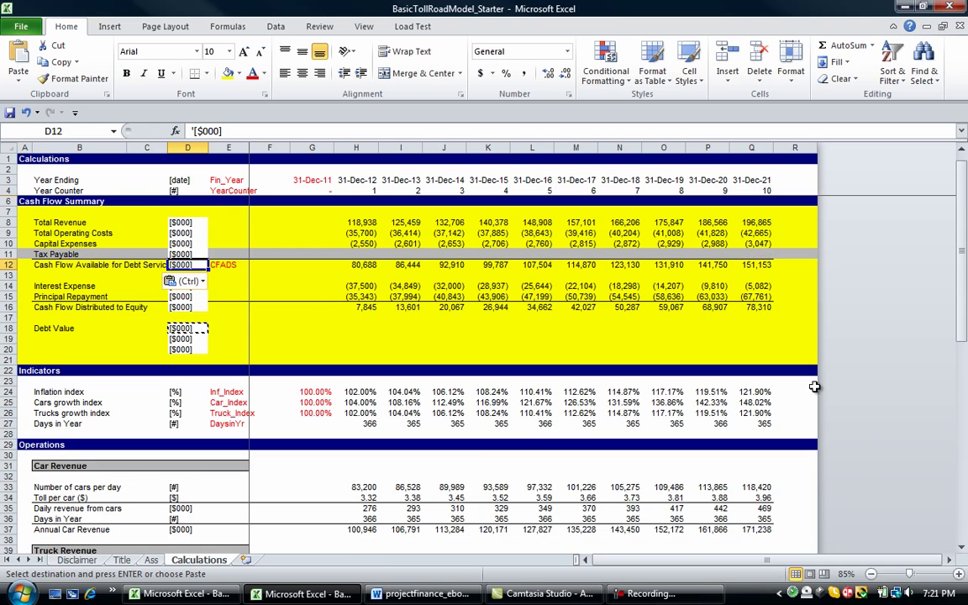
- Check the [$000] units down column D, ending on the Debt Value result cell
key("Escape")
key("Up")
key("Down")
key("Up")
key("Up")
key("shift+Up")
key("shift+Up")
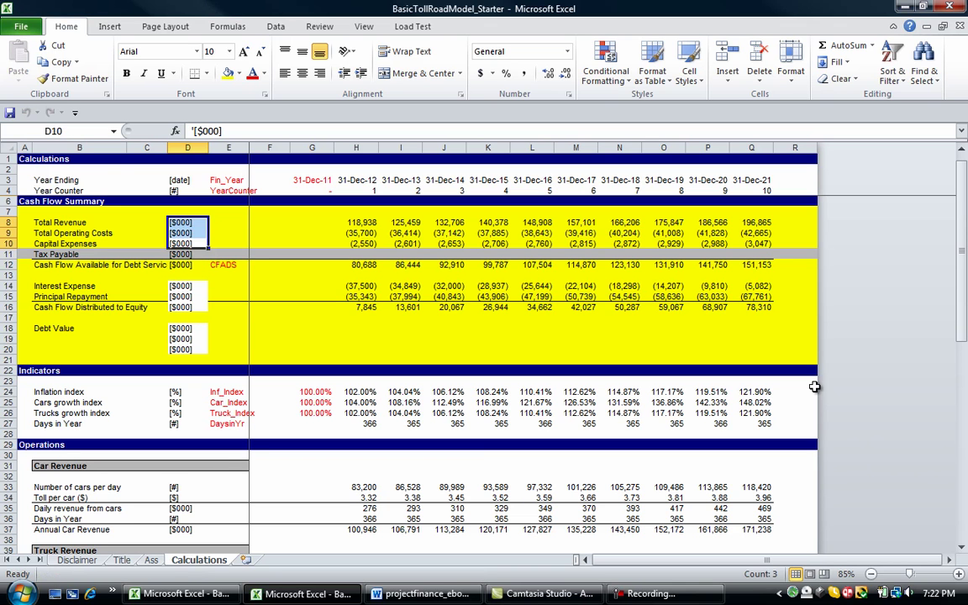
key("Down")
key("Down")
key("Down")
key("Down")
key("Down")
key("Down")
key("Up")
key("Up")
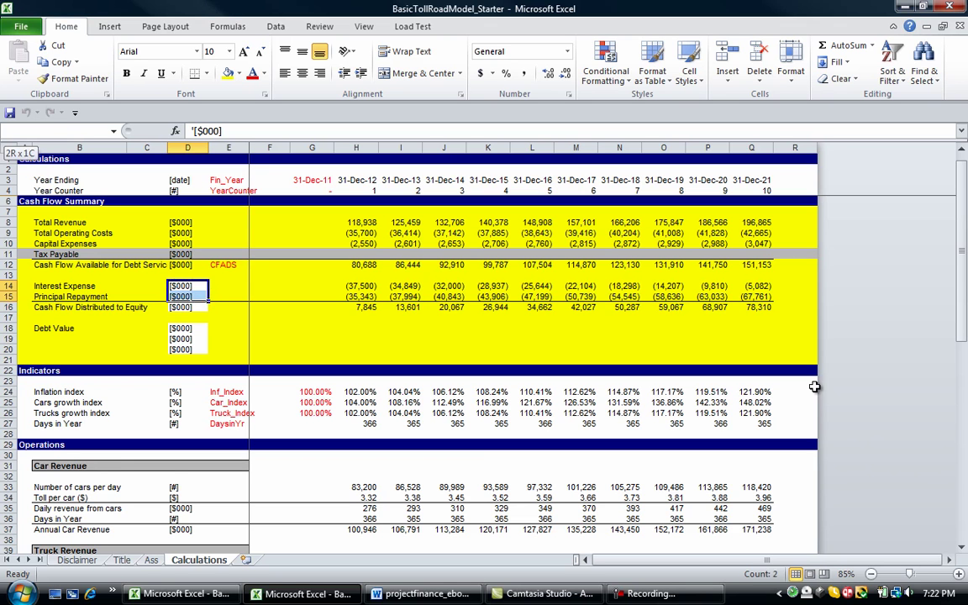
key("shift+Down")
key("shift+Down")
key("Down")
key("Down")
key("Down")
key("Down")
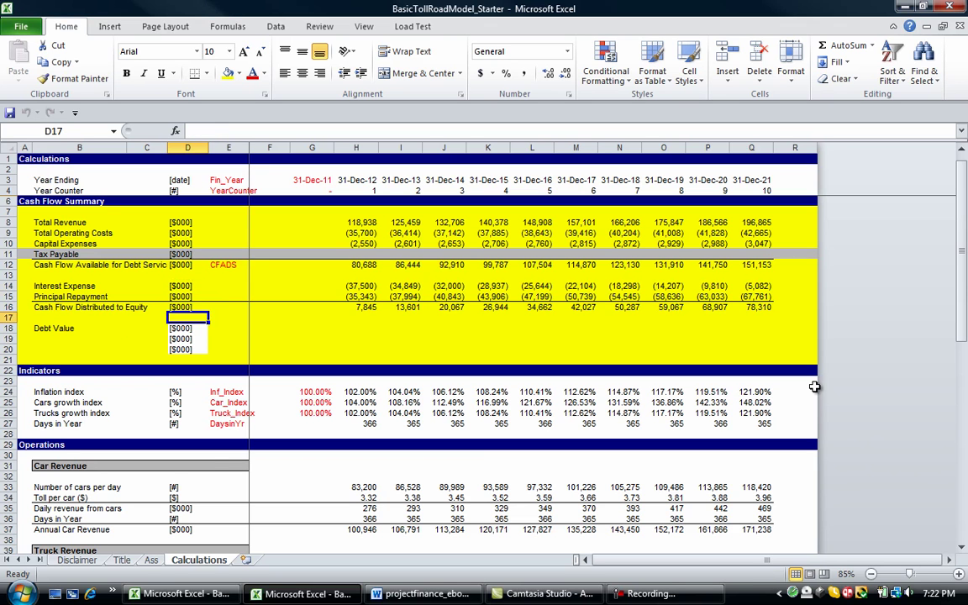
key("Right")
key("Right")
key("Right")
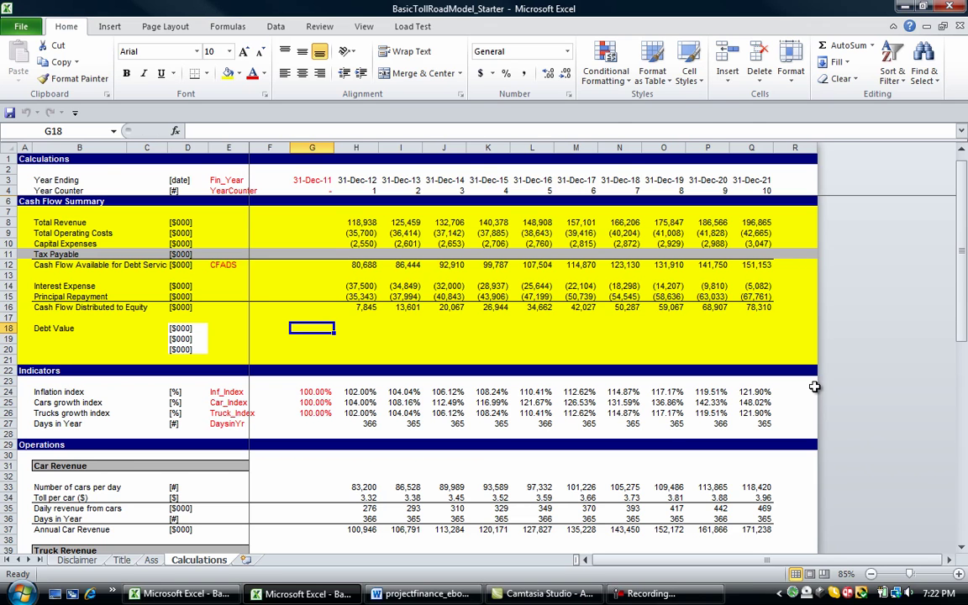
- Link Debt Value in G18 to TotalDebt on the assumptions sheet, showing 500,000
type("=")
key("ctrl+Page_Up")
key("Down")
key("Down")
key("Down")
key("Down")
key("Down")
key("Down")
key("Down")
key("Down")
key("Down")
key("Down")
key("Down")
key("Down")
key("Down")
key("Down")
key("Down")
key("Down")
key("Down")
key("Down")
key("Down")
key("Down")
key("Right")
key("Right")
key("Right")
key("Right")
key("Right")
key("Right")
key("Up")
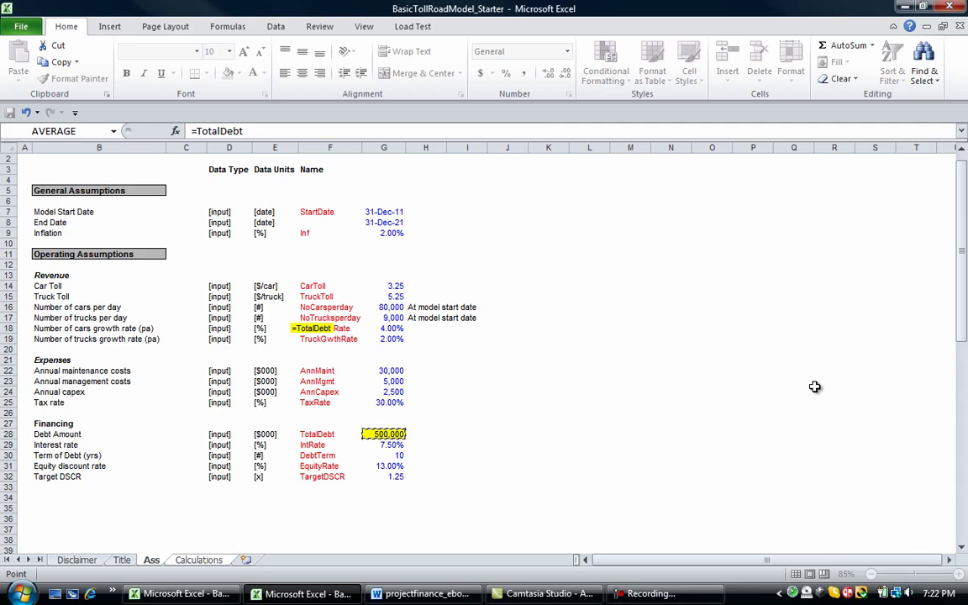
key("Return")
key("Up")
- Type the label 'Equity Value' in B19 and move to its result cell G19
key("Left")
key("Left")
key("Left")
key("Left")
key("Down")
key("Left")
type("E")
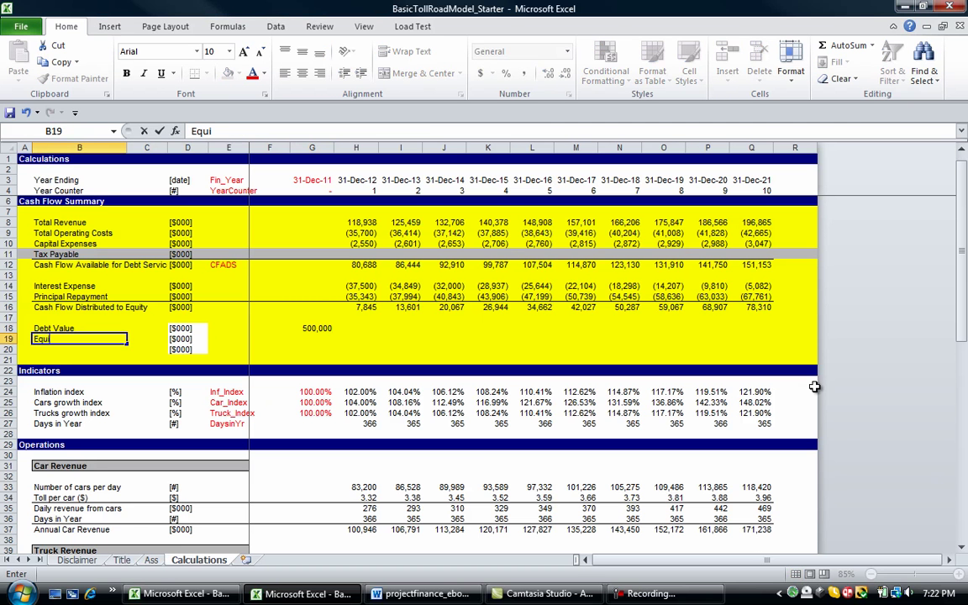
type("quity Value")
key("Return")
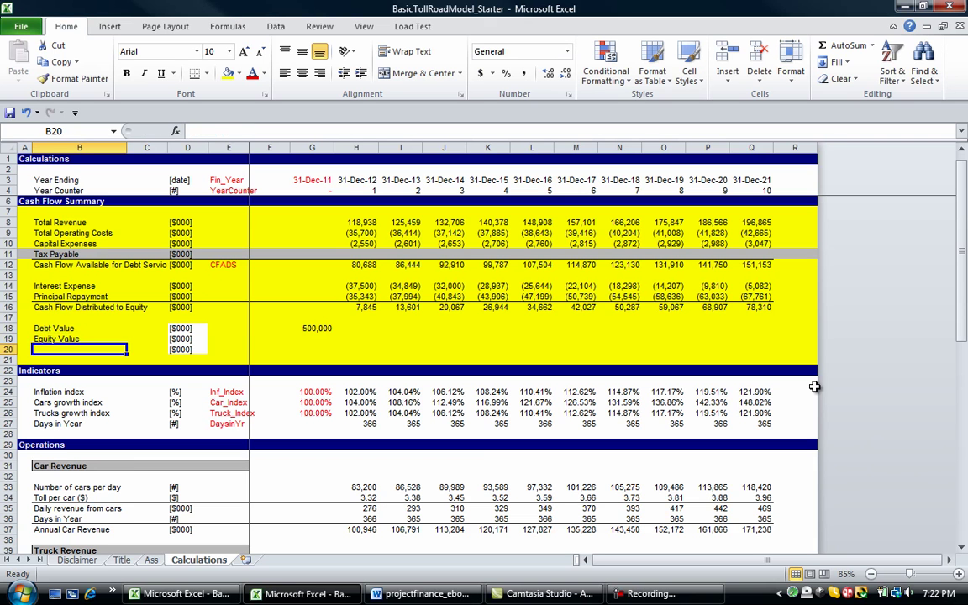
key("Up")
key("Right")
key("Right")
key("Right")
key("Right")
key("Right")
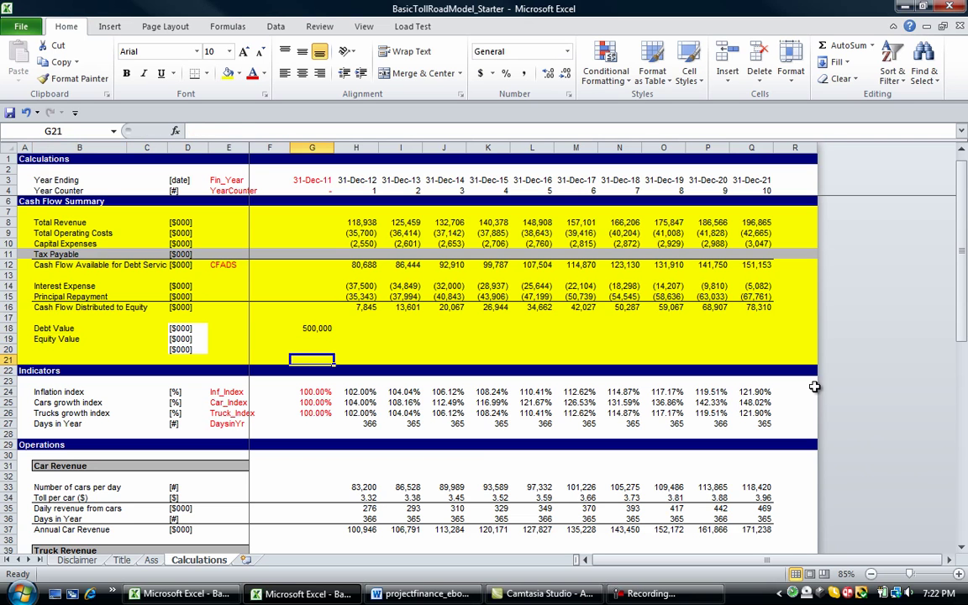
key("Up")
key("Up")
key("Up")
key("Down")
key("Down")
key("Down")
- Cancel the started formula and reposition on Equity Value cell G19
type("=")
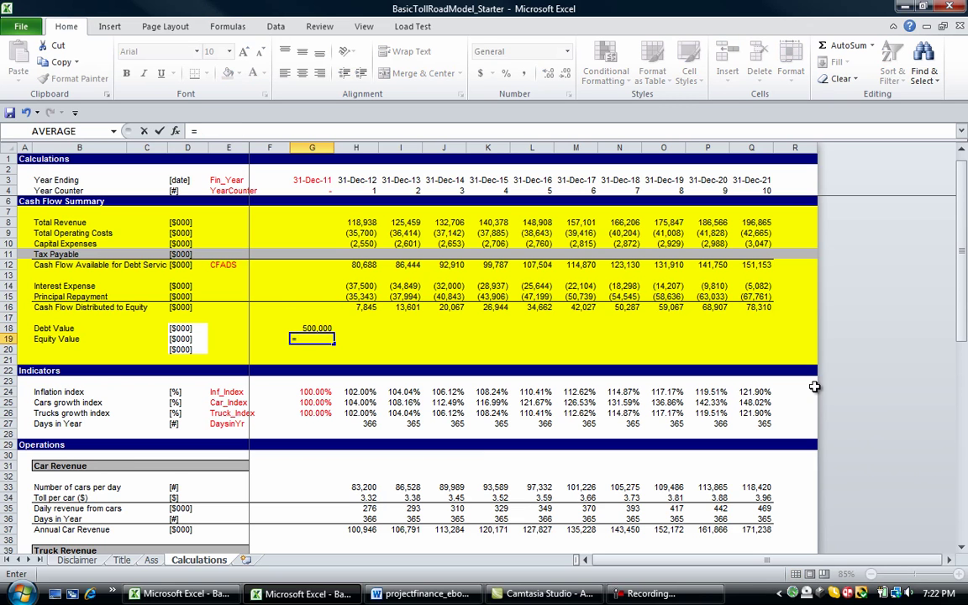
key("Escape")
key("Left")
key("Left")
key("Left")
key("Left")
key("Down")
key("Left")
key("Up")
key("Right")
key("Right")
key("Right")
key("Right")
key("Right")
key("Right")
key("Left")
- Start =XNPV( in G19 with EquityRate from the assumptions sheet as the rate
type("=xnpv")
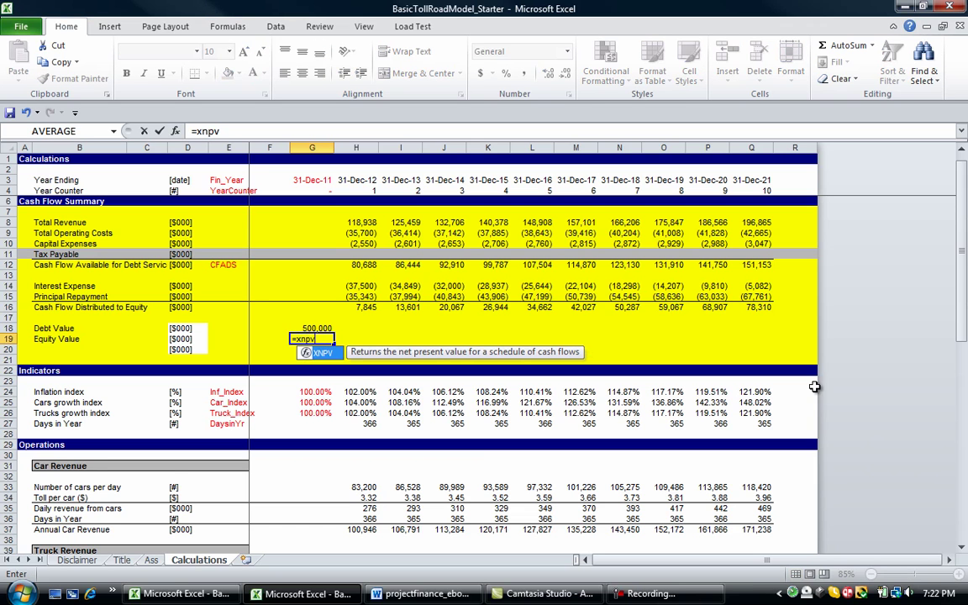
type("(")
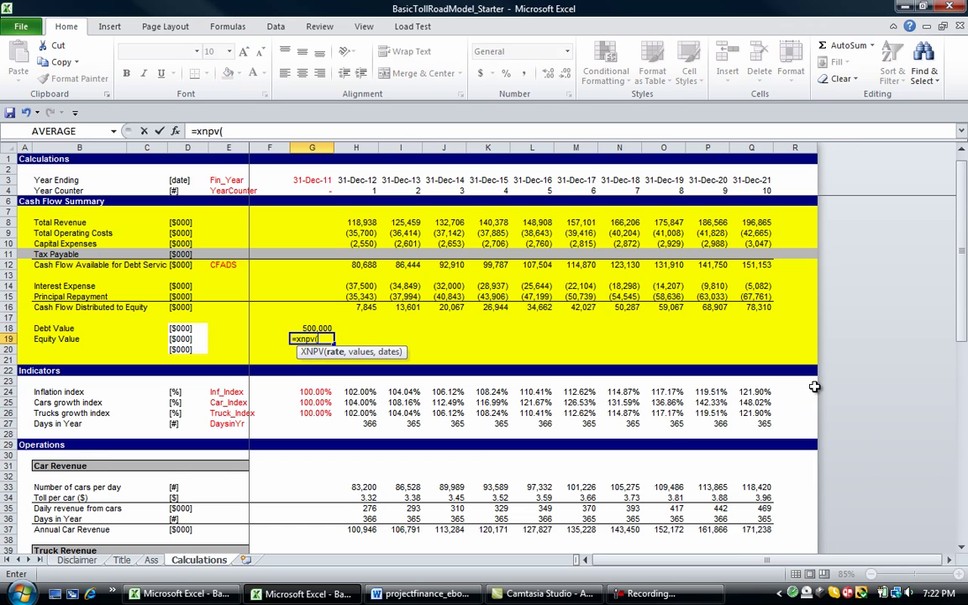
key("ctrl+Page_Up")
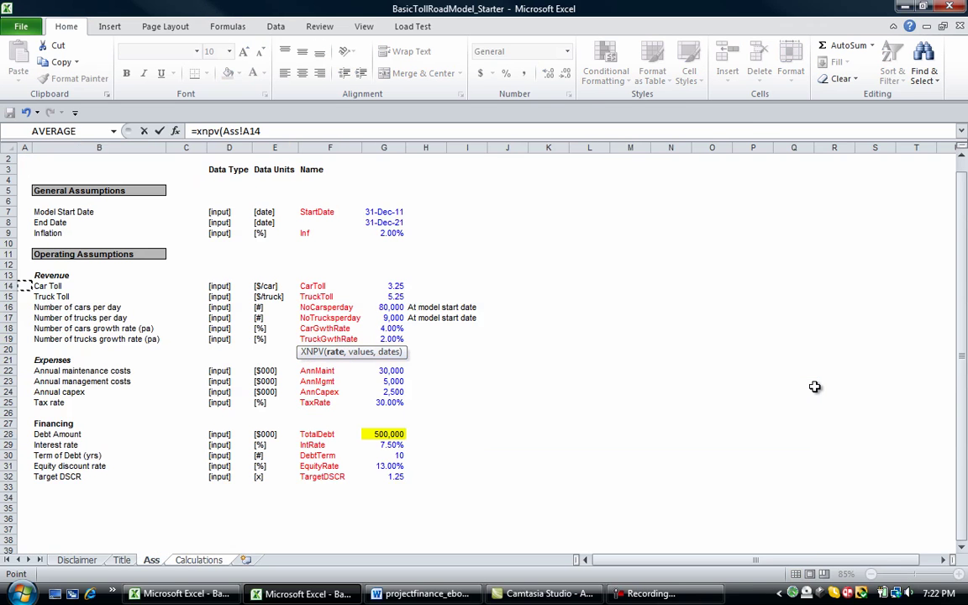
key("Down")
key("Down")
key("Down")
key("Down")
key("Down")
key("Down")
key("Down")
key("Down")
key("Down")
key("Down")
key("Right")
key("Right")
key("Right")
key("Right")
key("Right")
key("Down")
key("Down")
key("Down")
key("Right")
type(",")
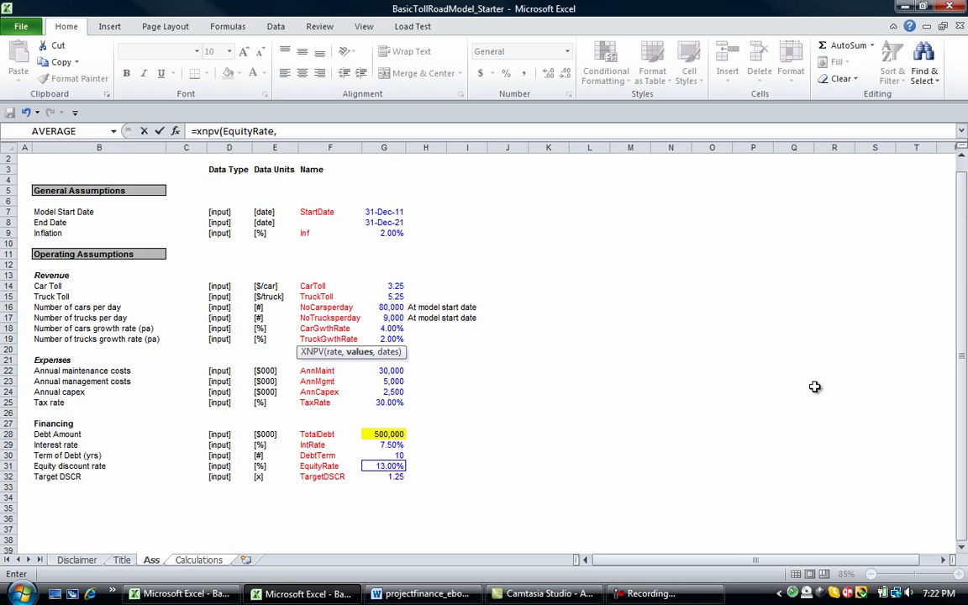
- Add the equity cash flows G16:Q16 as the values, without the Calculations! prefix
key("ctrl+Page_Down")
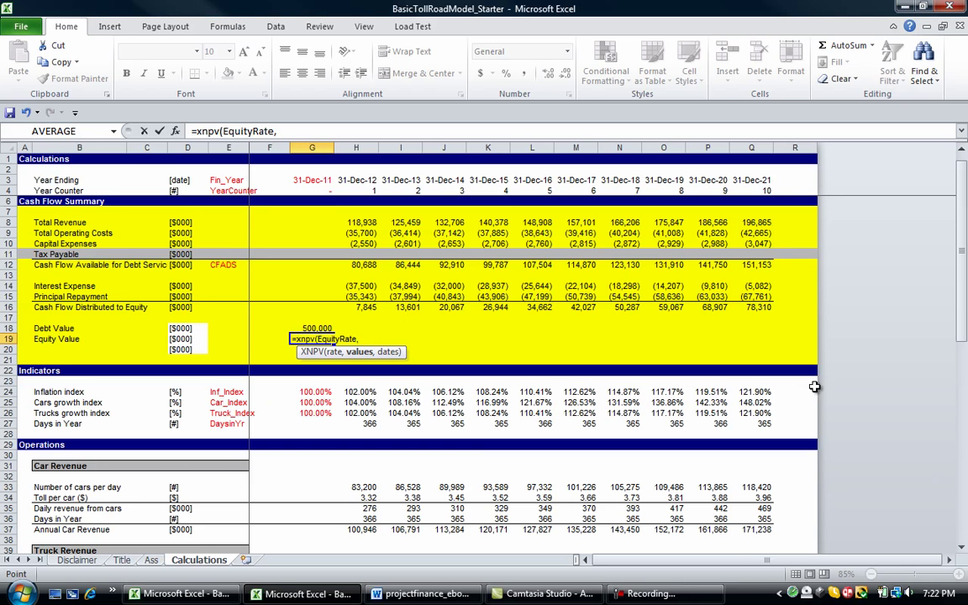
key("Up")
key("Up")
key("Up")
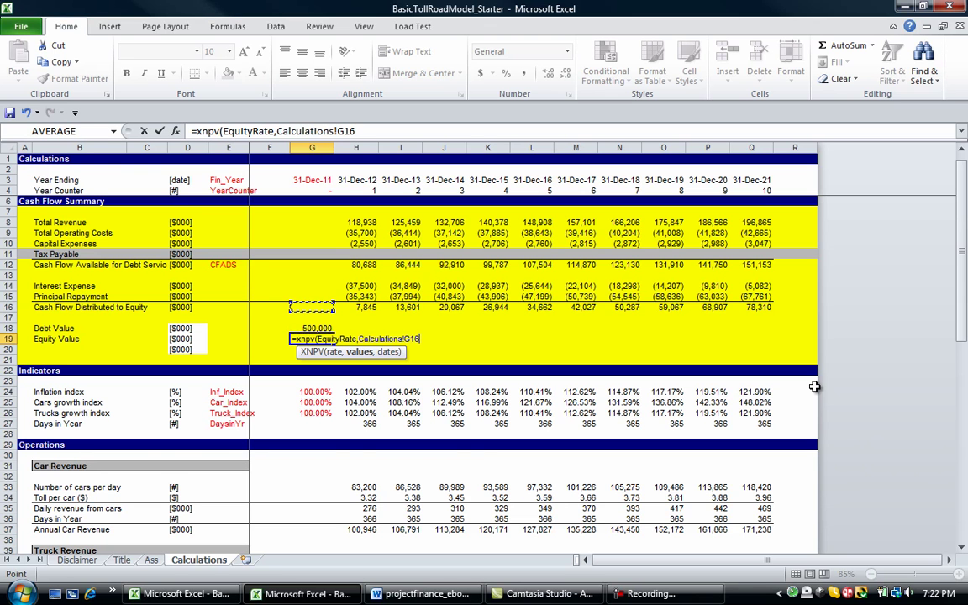
key("shift+Right")
key("shift+Right")
key("shift+Right")
key("shift+Right")
key("shift+Right")
key("shift+Right")
key("shift+Right")
key("shift+Right")
key("shift+Right")
key("shift+Right")
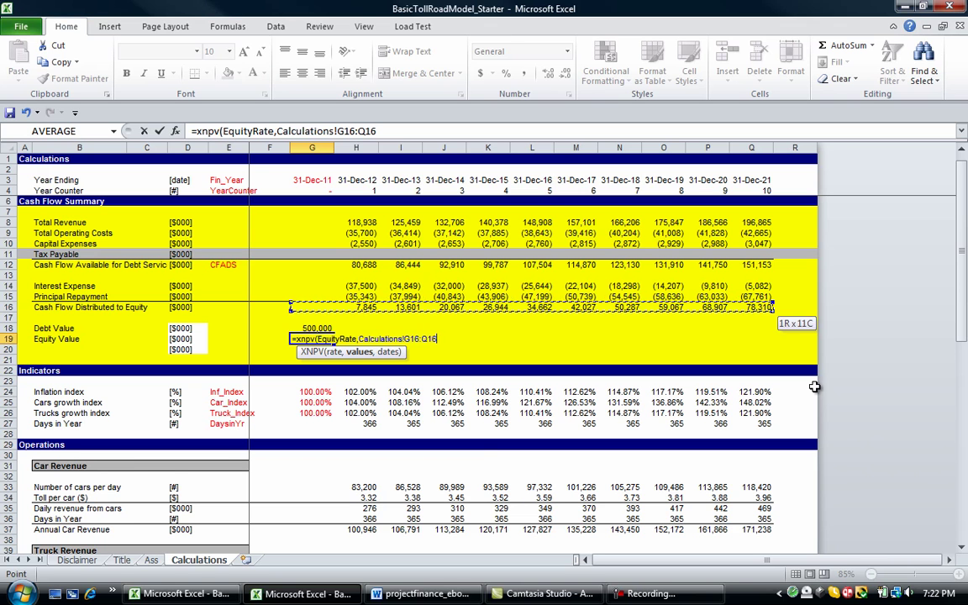
key("BackSpace")
key("BackSpace")
key("BackSpace")
key("BackSpace")
key("BackSpace")
key("BackSpace")
key("BackSpace")
key("BackSpace")
key("BackSpace")
key("BackSpace")
key("BackSpace")
key("BackSpace")
key("BackSpace")
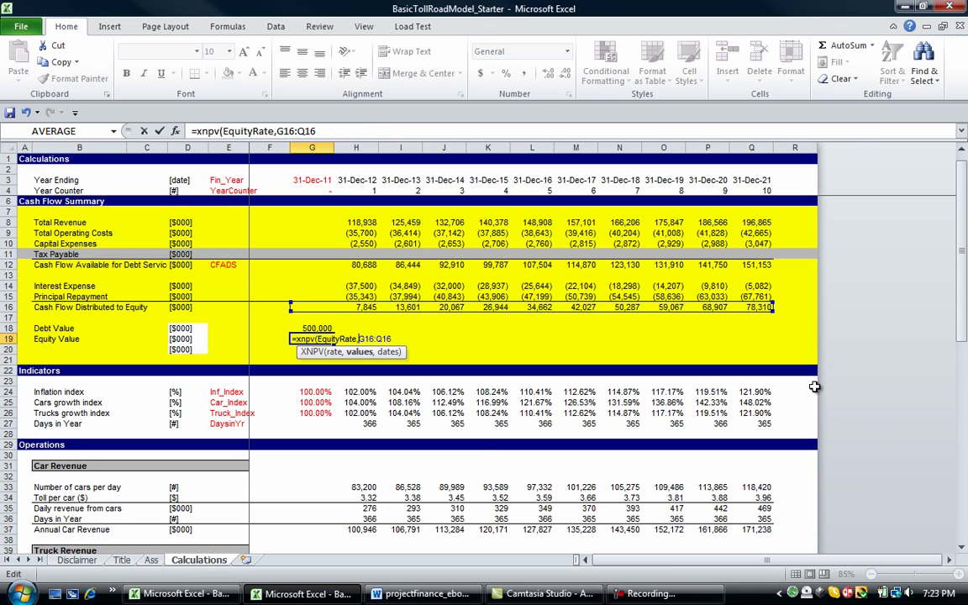
type(",")
- Add the row 3 dates G3:Q3 without prefix, close and commit the XNPV formula
left_click(766, 183)
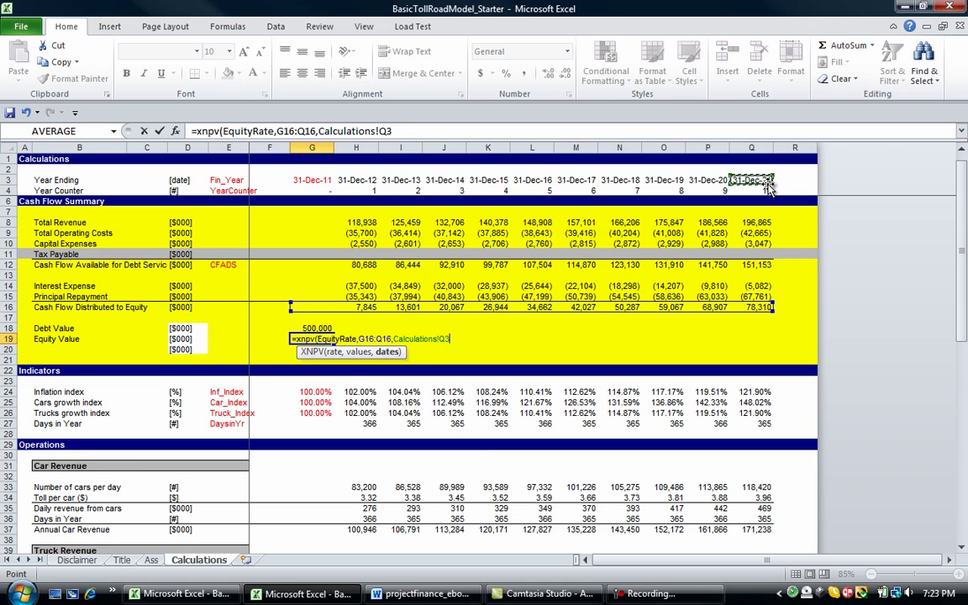
key("shift+Left")
key("shift+Left")
key("shift+Left")
key("shift+Left")
key("shift+Left")
key("shift+Left")
key("shift+Left")
key("shift+Left")
key("shift+Left")
key("shift+Left")
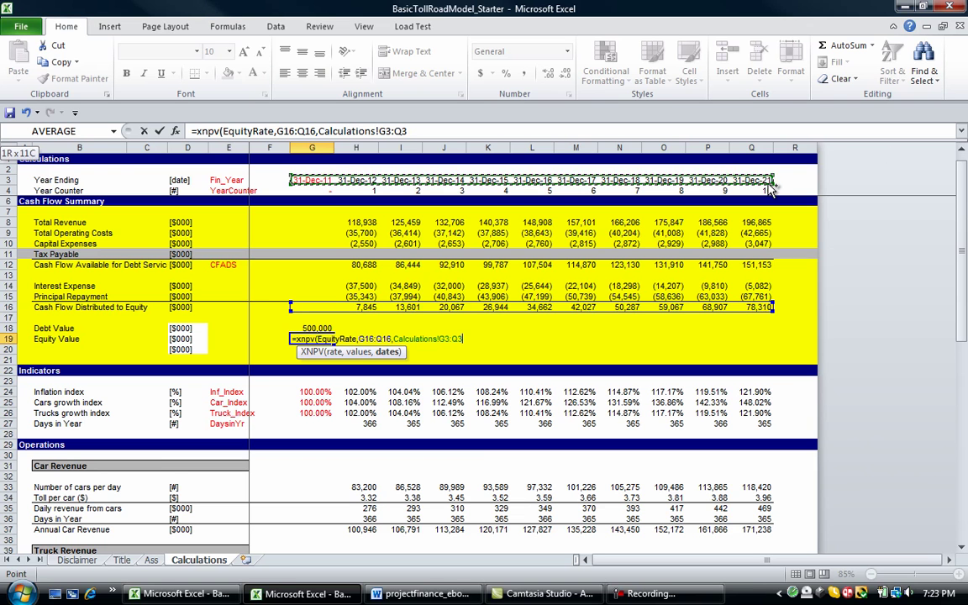
left_click(376, 131)
key("shift+Left")
key("shift+Left")
key("shift+Left")
key("shift+Left")
key("shift+Left")
key("shift+Left")
key("shift+Left")
key("shift+Left")
key("shift+Left")
key("shift+Left")
key("shift+Left")
key("shift+Left")
key("shift+Left")
key("BackSpace")
key("End")
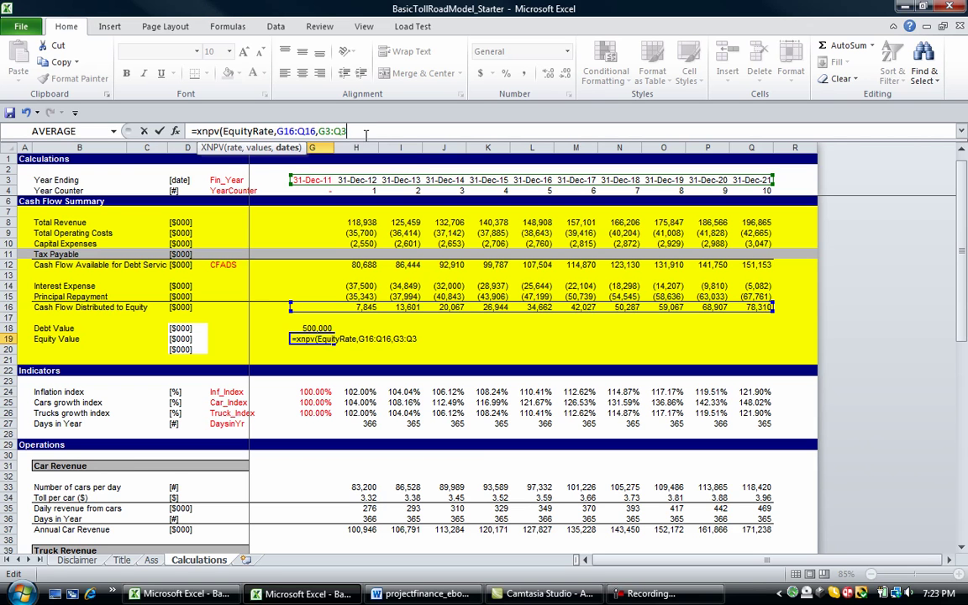
type(")")
key("Return")
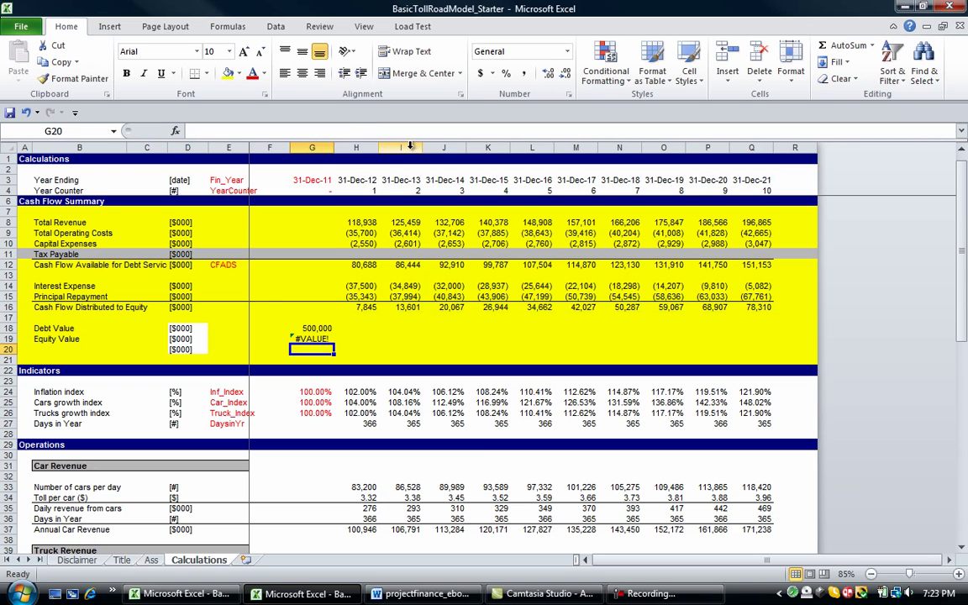
key("Up")
key("F2")
- Enter -0 as the first-year equity cash flow in G16
key("Escape")
key("Up")
key("Up")
key("Up")
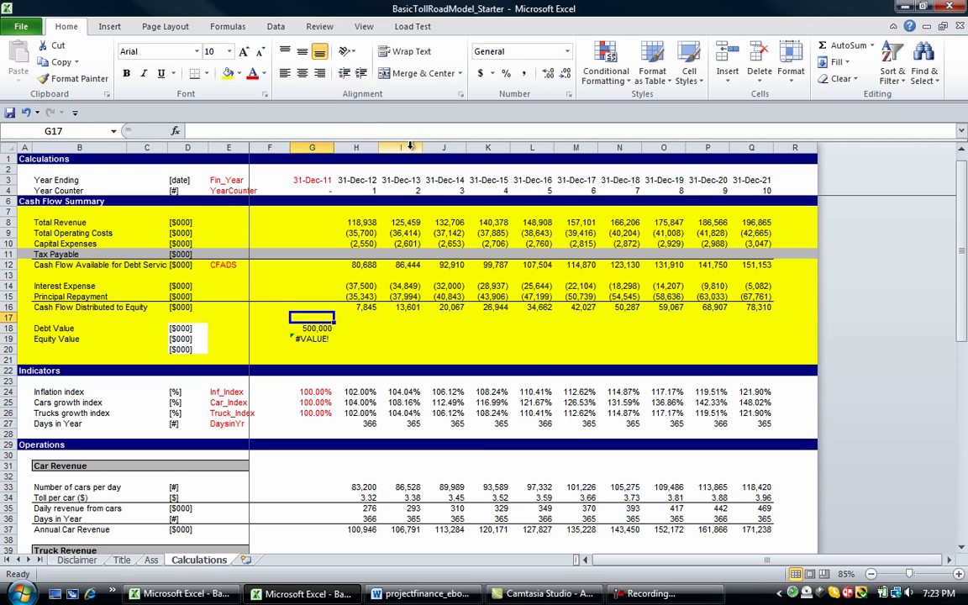
type("-")
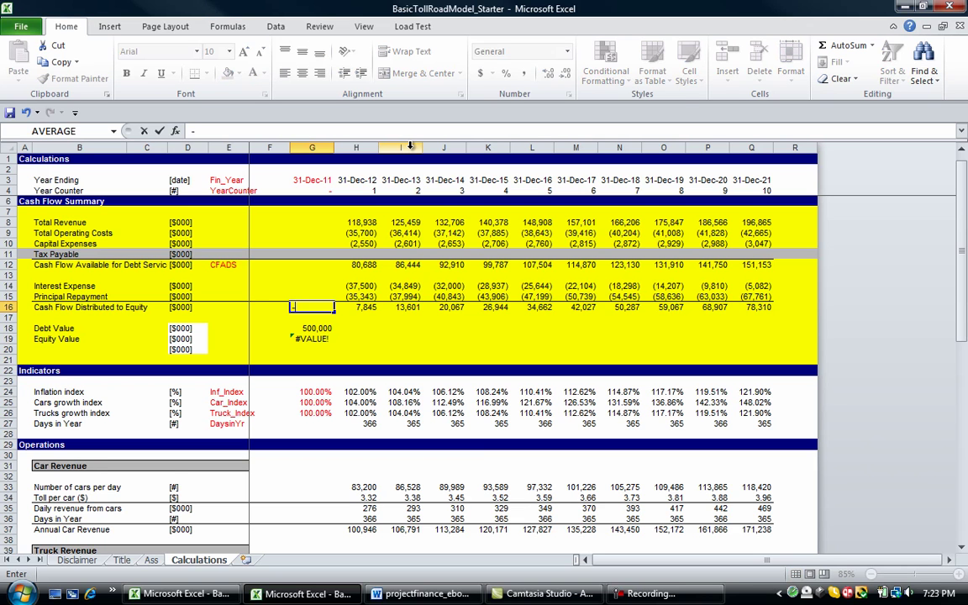
type("0")
key("Return")
key("Up")
key("Left")
key("Right")
- Copy the H8:H12 revenue-to-CFADS formulas into G8:G12
key("Right")
- Copy the H14:H16 interest-to-equity formulas into G14:G16
key("Up")
key("Up")
key("shift+Down")
key("shift+Down")
key("ctrl+c")
key("Left")
key("ctrl+v")
key("Right")
key("Up")
key("Up")
key("shift+Up")
key("shift+Up")
key("shift+Up")
key("shift+Up")
key("ctrl+c")
key("Left")
key("Up")
key("Up")
key("Up")
key("Up")
key("ctrl+v")
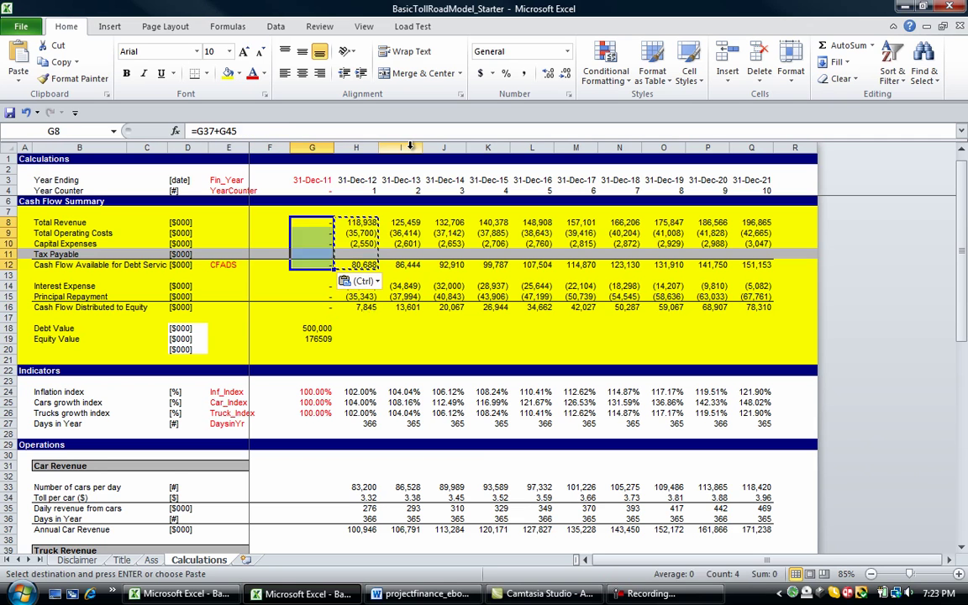
- Paste Debt Value's number format onto Equity Value G19, now showing 176,509
key("Down")
key("Down")
key("Down")
key("Down")
key("Escape")
key("Down")
key("Down")
key("Down")
key("Down")
key("Down")
key("Down")
key("ctrl+c")
key("Down")
key("ctrl+alt+v")
key("t")
key("Return")
key("Left")
key("Left")
key("Left")
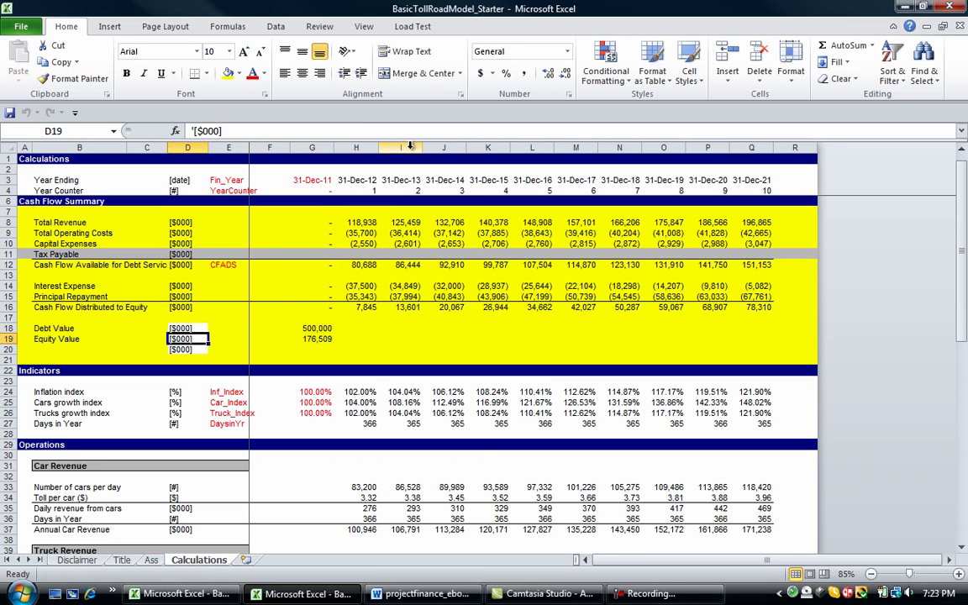
key("Left")
key("Left")
key("Down")
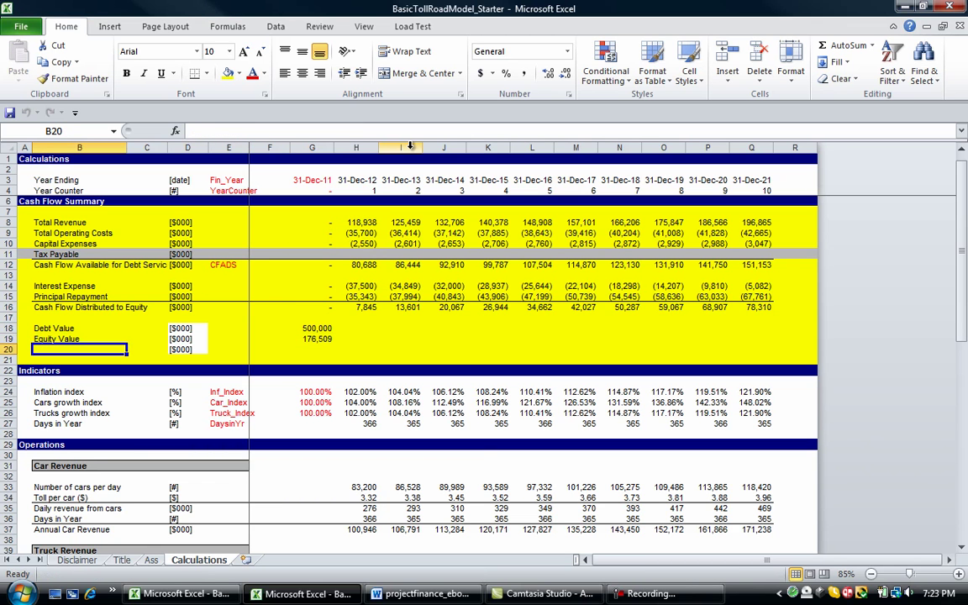
- Label B20 'Total Acquisition Value' and AutoSum G18:G19 in G20, giving 676,509
type("Total Acquisition V")
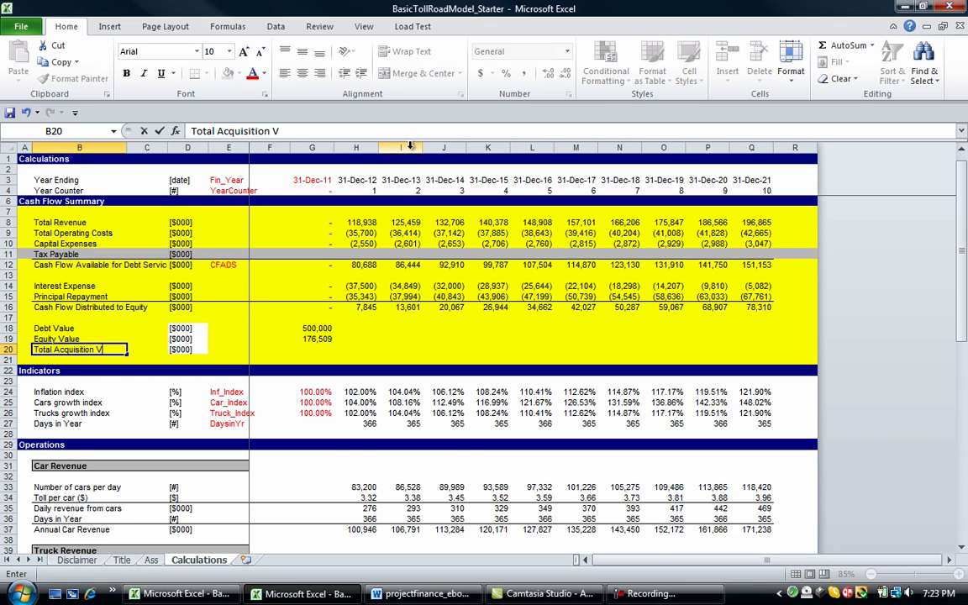
type("alue")
key("shift+Right")
key("shift+Right")
key("shift+Right")
key("shift+Right")
key("shift+Right")
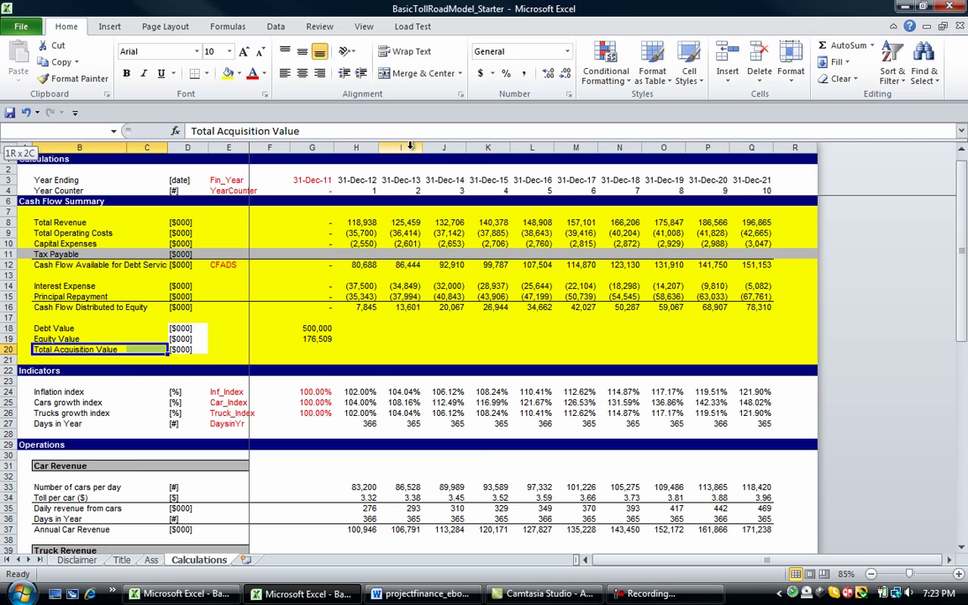
key("Right")
key("Right")
key("Right")
key("Right")
key("Right")
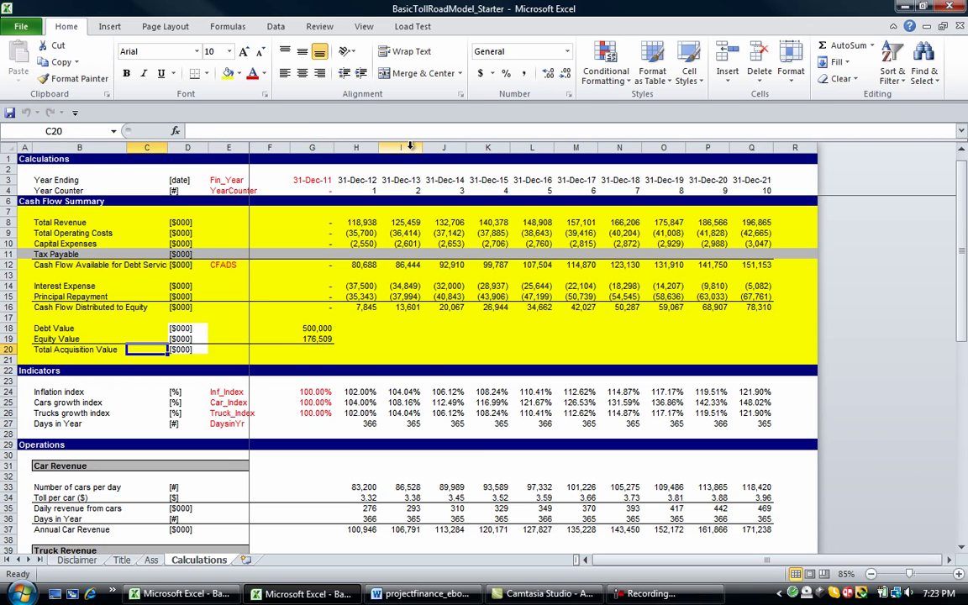
key("alt+equal")
key("Return")
key("Up")
key("Right")
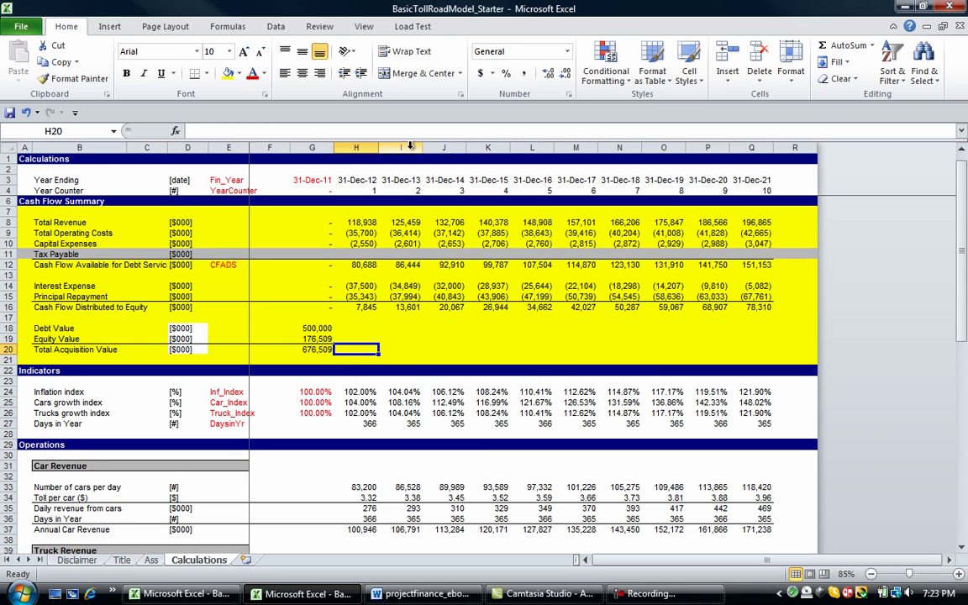
key("Up")
key("Up")
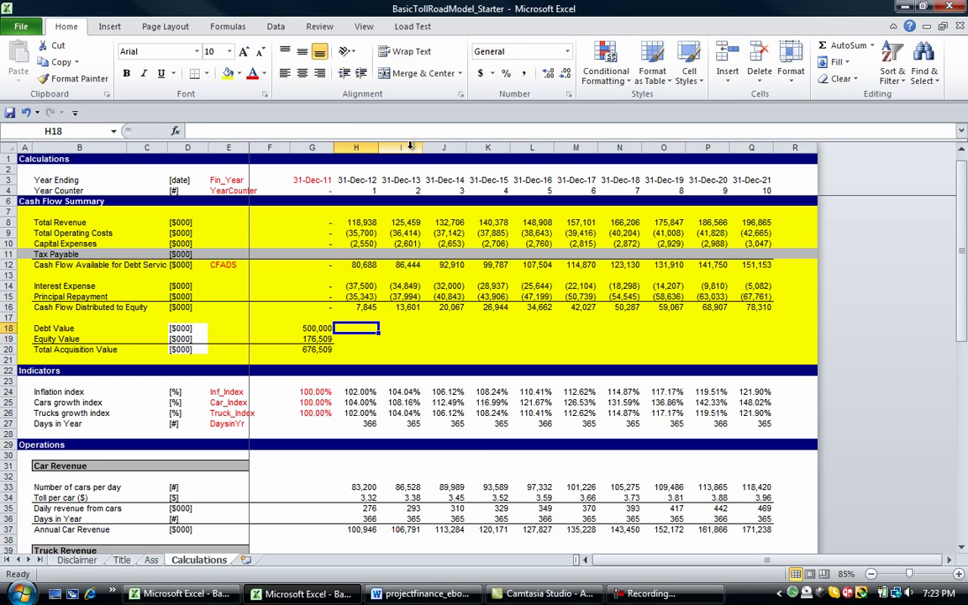
key("Left")
key("Down")
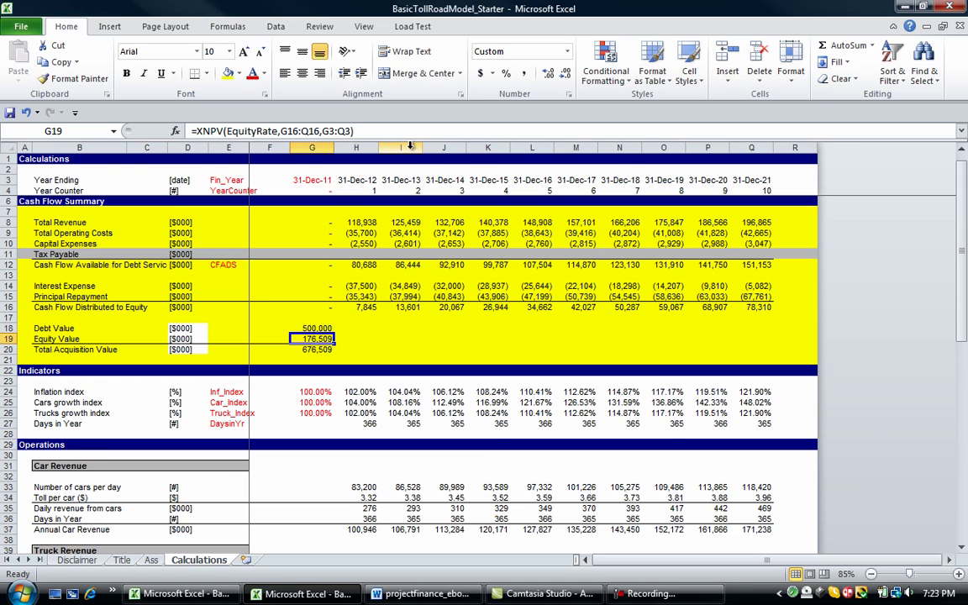
key("ctrl+Page_Up")
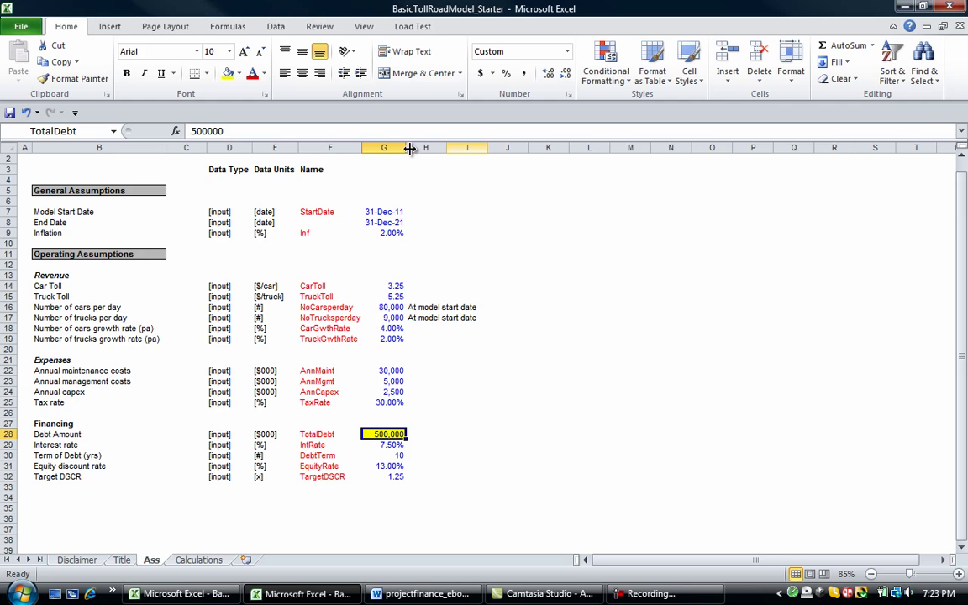
key("ctrl+Page_Down")
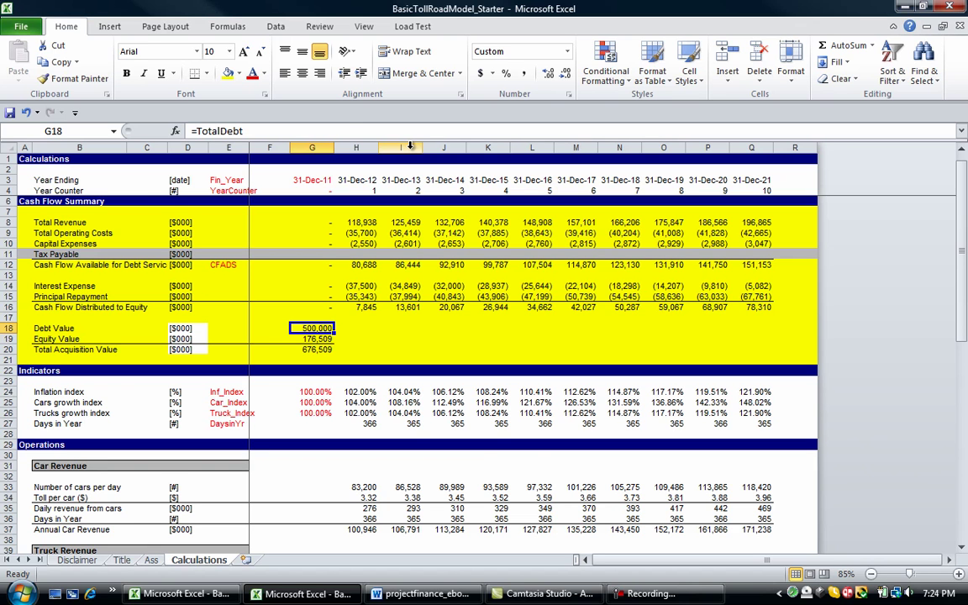
key("Down")
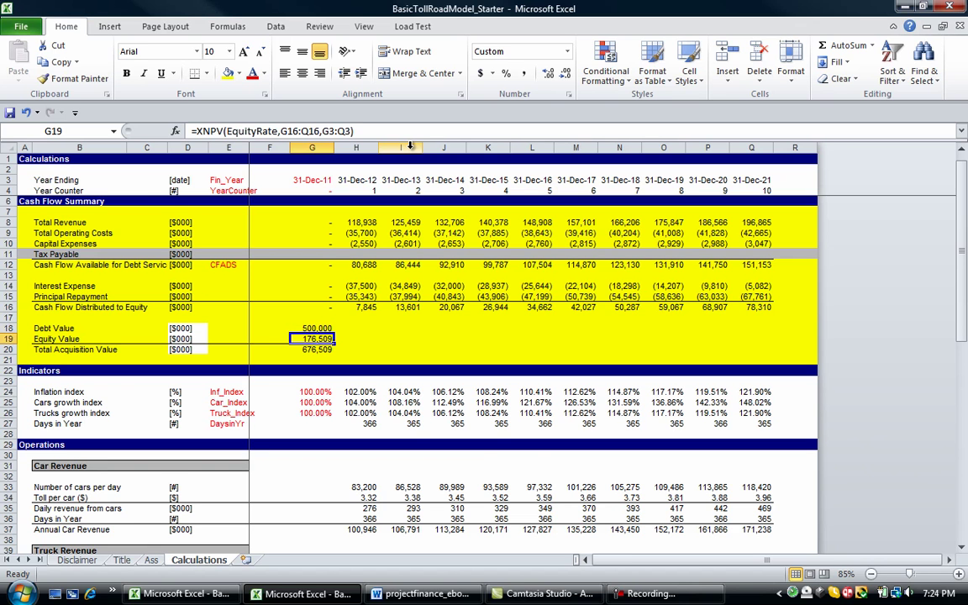
key("Right")
key("Right")
key("Left")
key("Left")
key("Up")
key("ctrl+bracketleft")
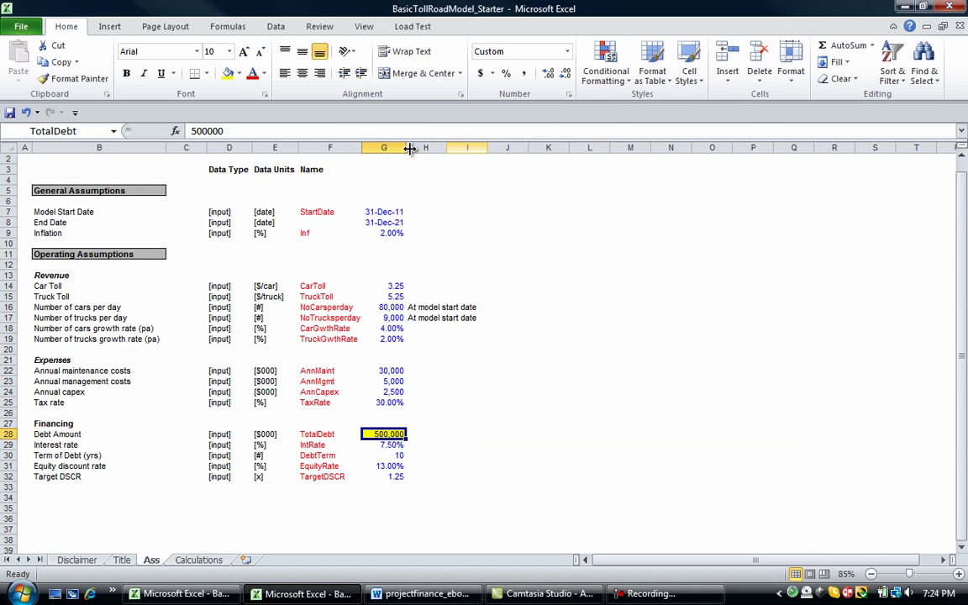
key("ctrl+Page_Down")
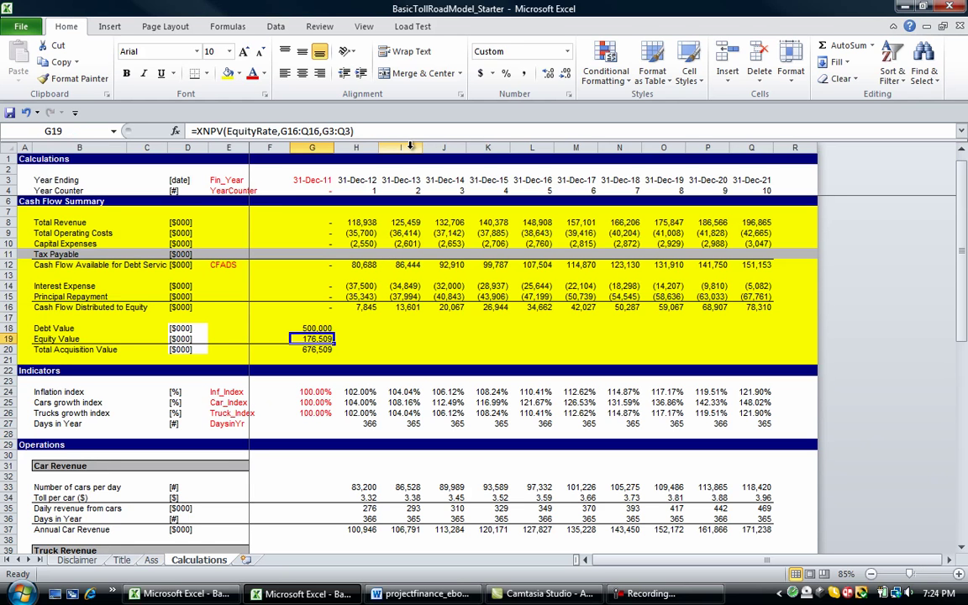
key("F2")
key("Return")
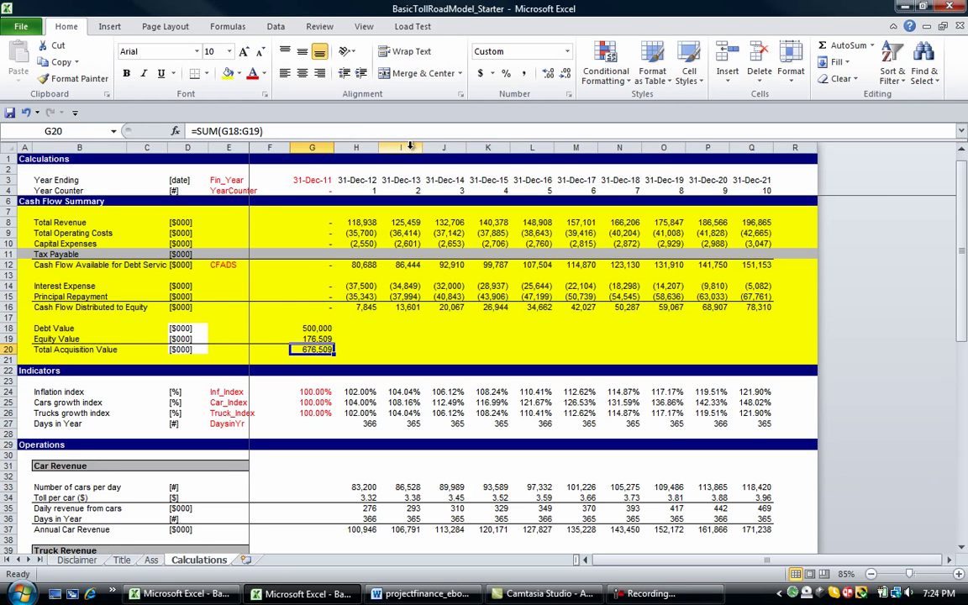
key("Up")
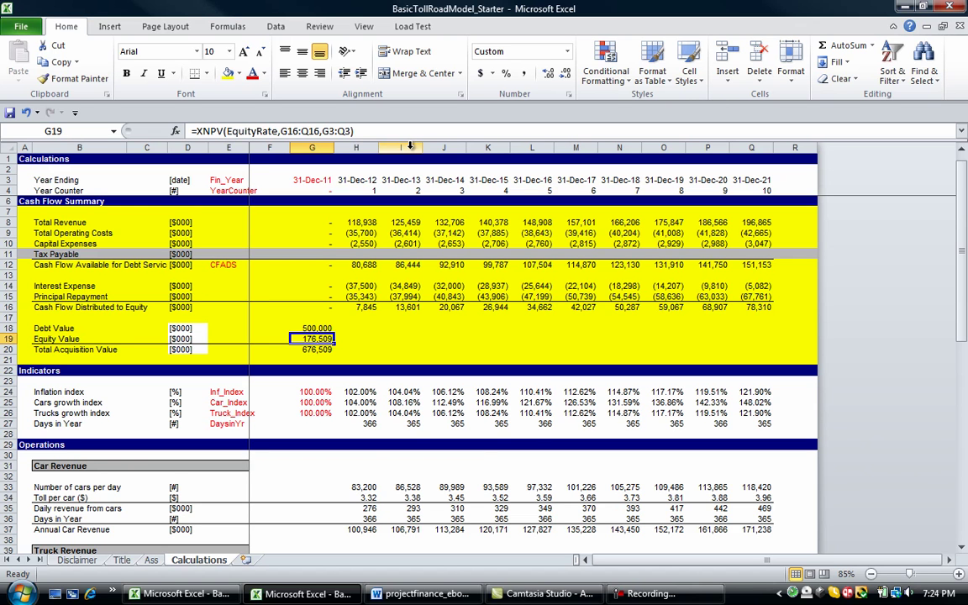
key("Down")
key("Down")
key("Down")
key("Down")
key("Down")
key("Down")
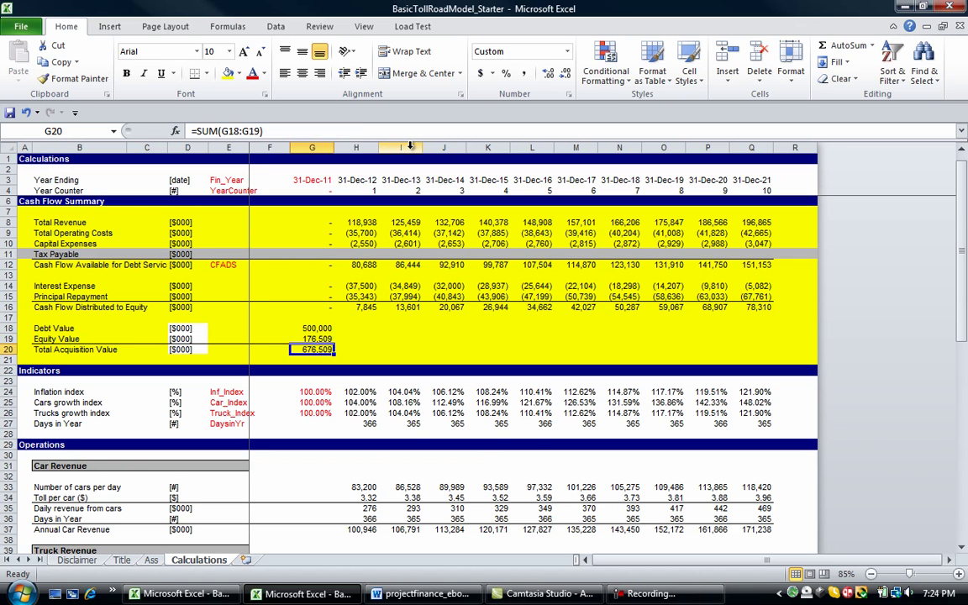
key("Up")
key("Up")
key("Up")
key("Up")
key("Up")
key("Up")
key("Down")
key("Down")
key("Down")
key("Down")
key("Down")
key("Down")
key("Down")
key("Down")
key("Down")
key("Down")
key("Down")
key("Down")
key("Down")
key("Down")
key("Down")
key("Down")
key("Down")
key("Down")
key("Down")
key("Down")
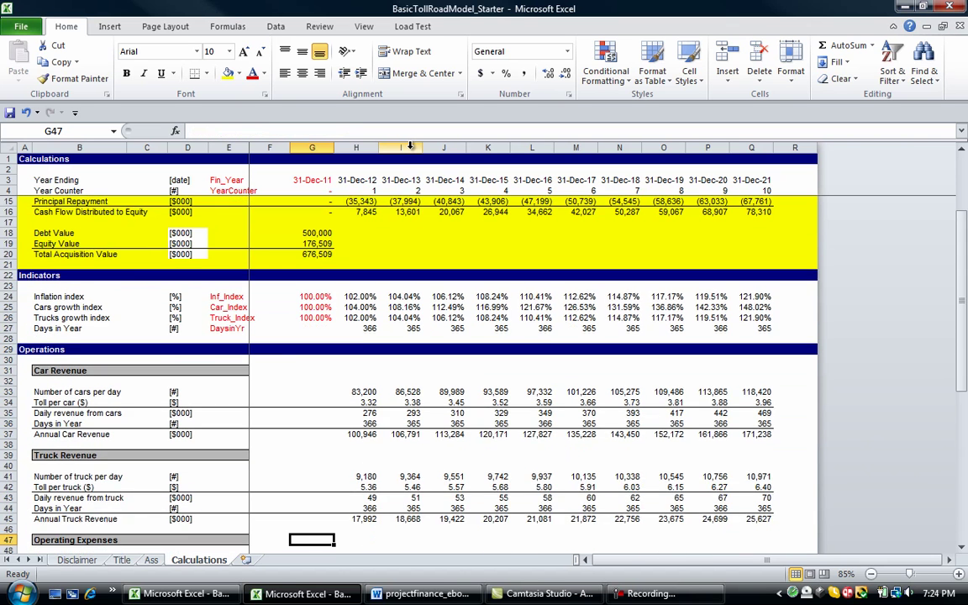